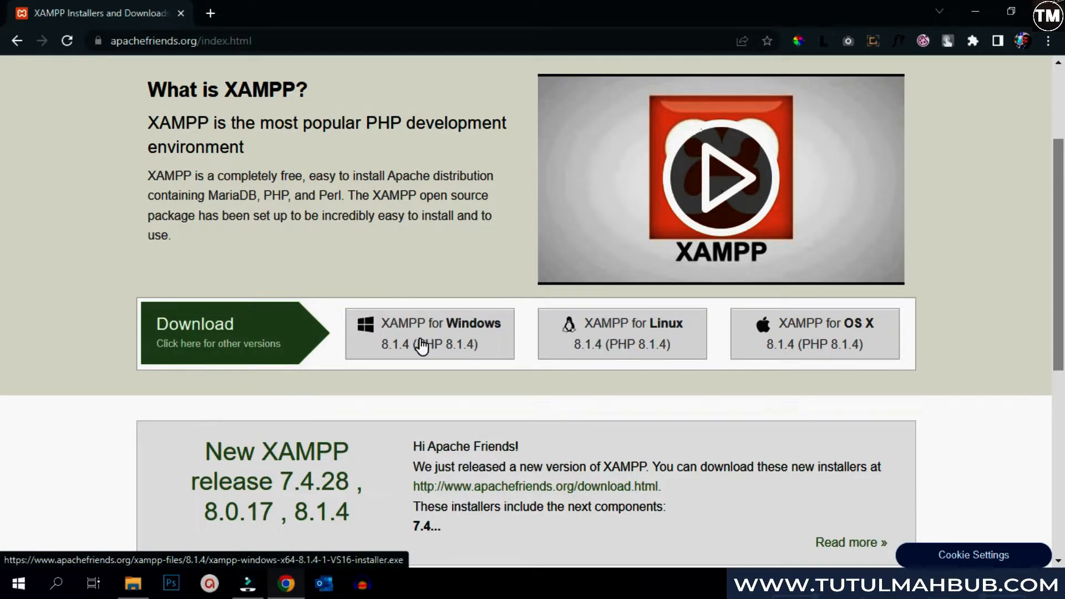
- Download the XAMPP 8.1.4 Windows installer in Chrome and run it from the Downloads folder
click(420, 345)
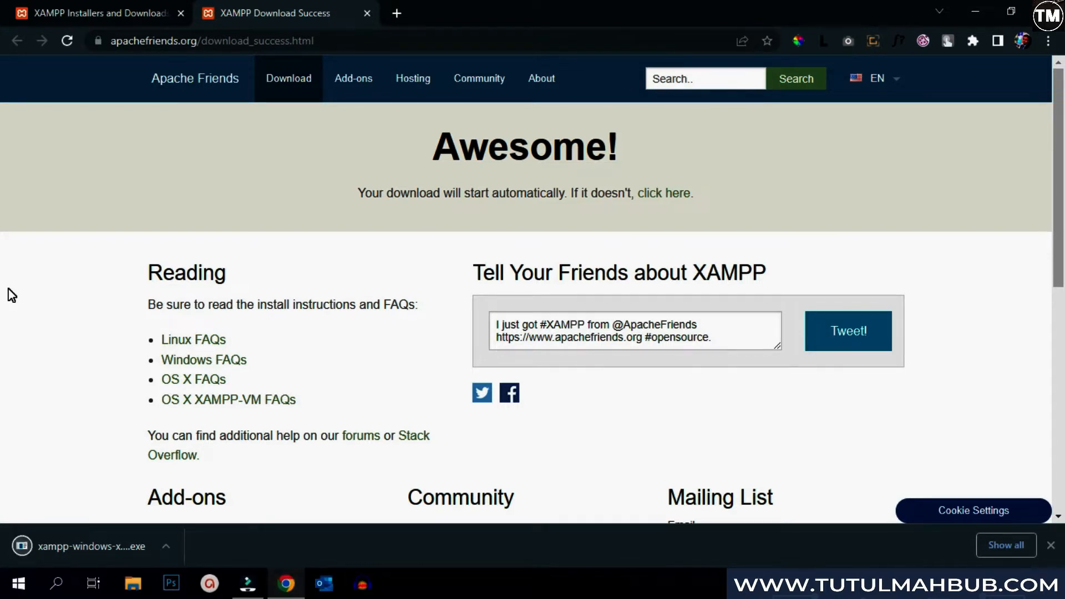
right_click(35, 544)
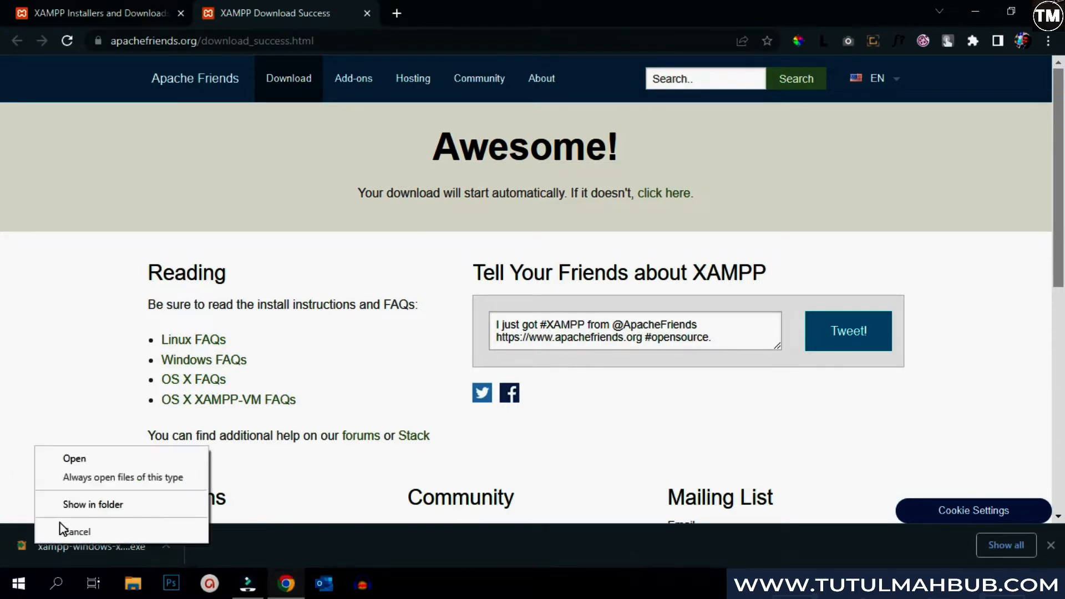
click(78, 502)
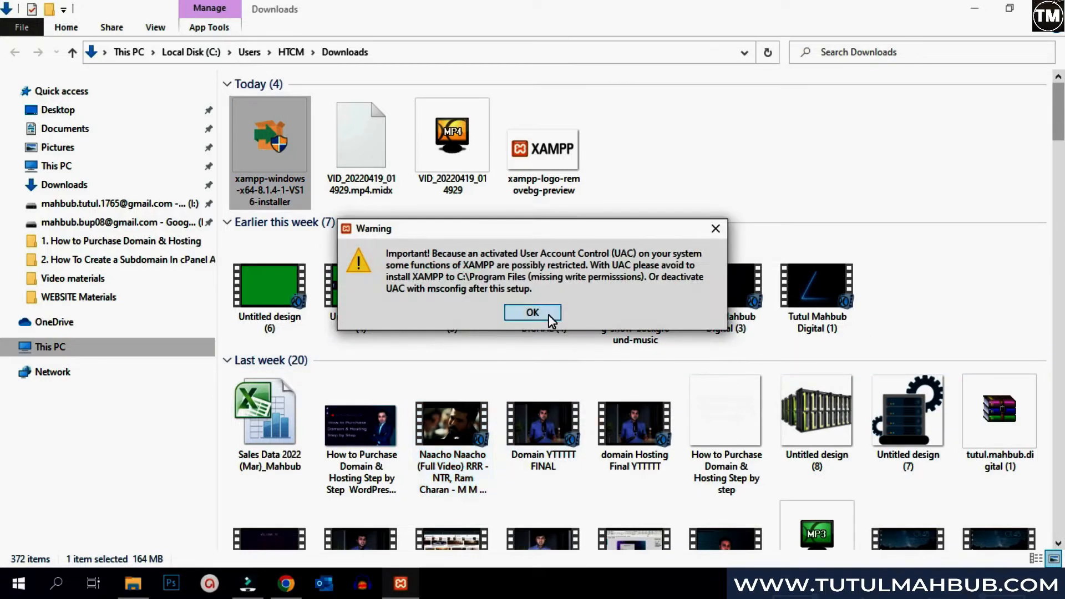
- Run the XAMPP setup with default components, the C:\xampp folder and English as the language
click(532, 312)
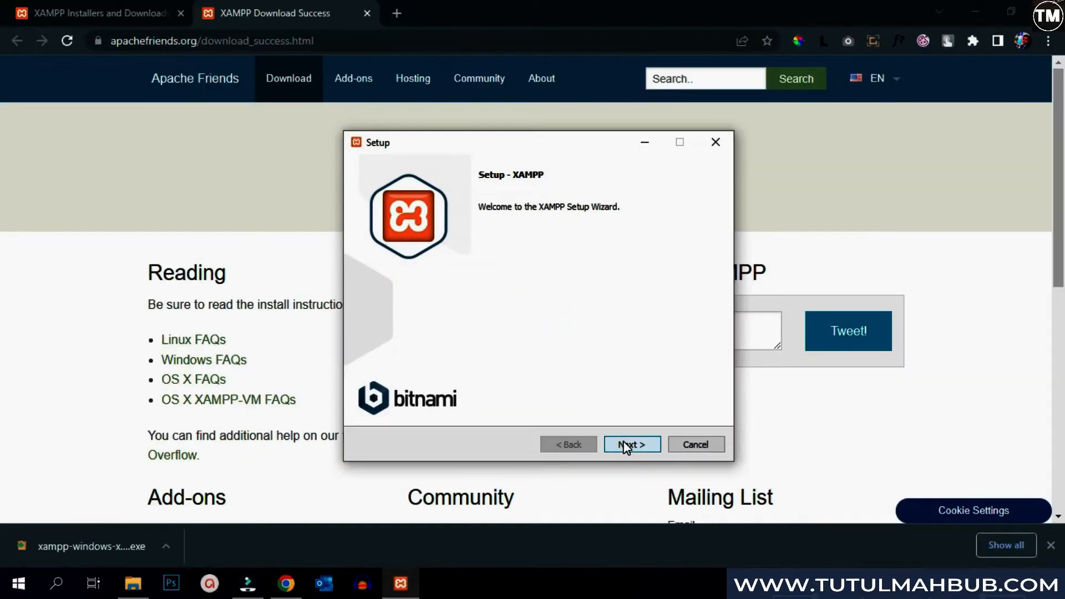
click(623, 442)
click(623, 444)
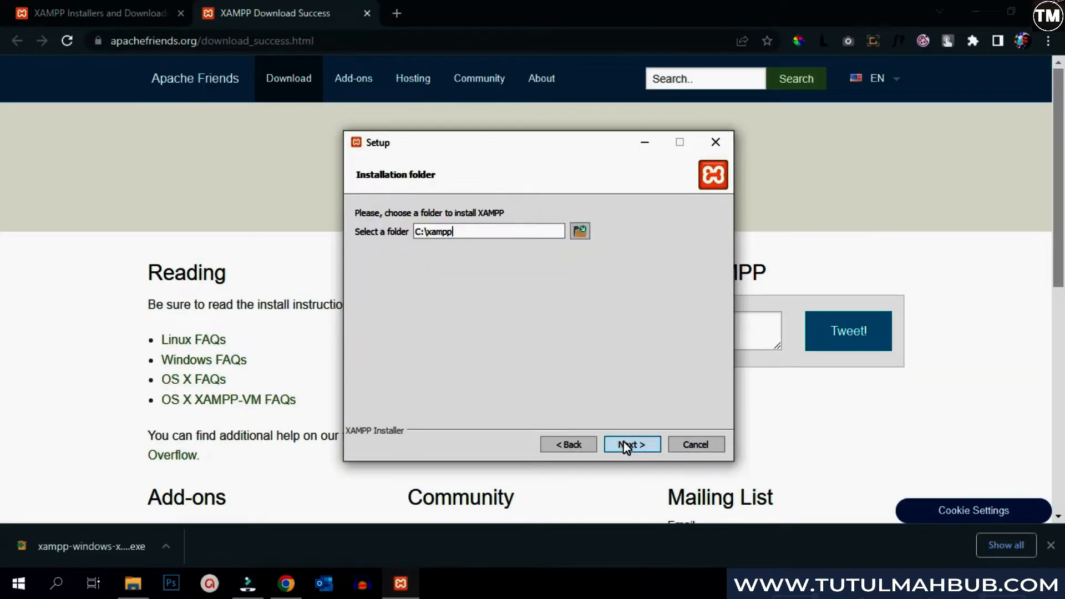
click(623, 445)
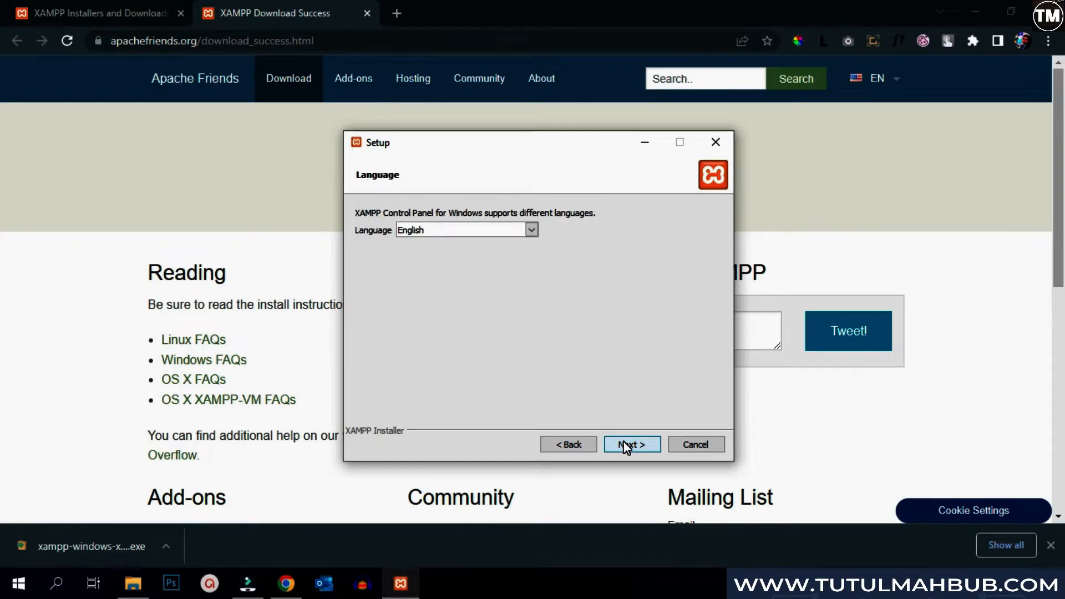
click(624, 443)
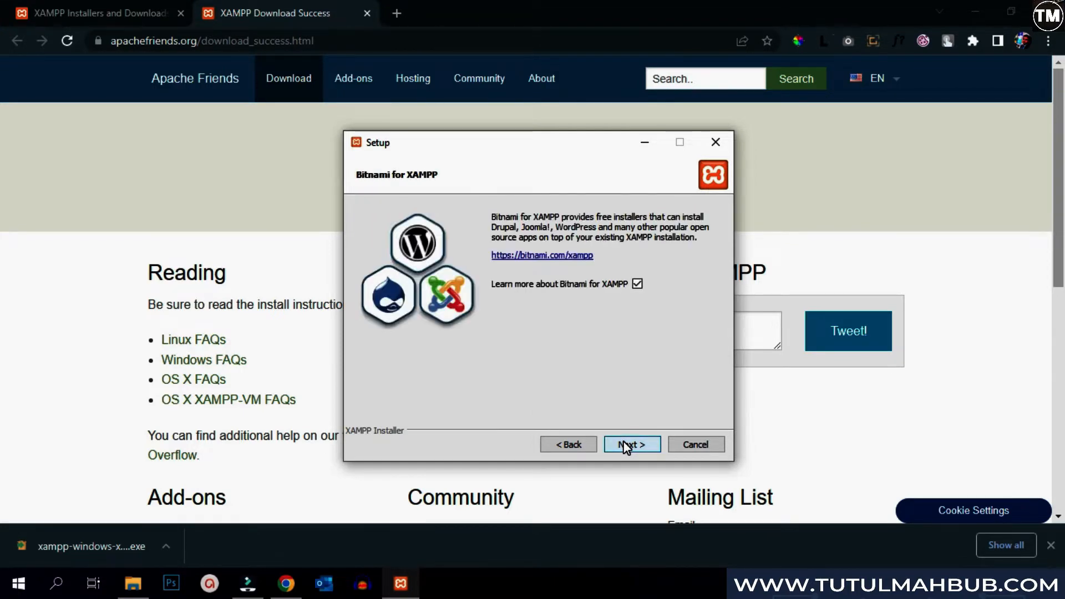
click(623, 442)
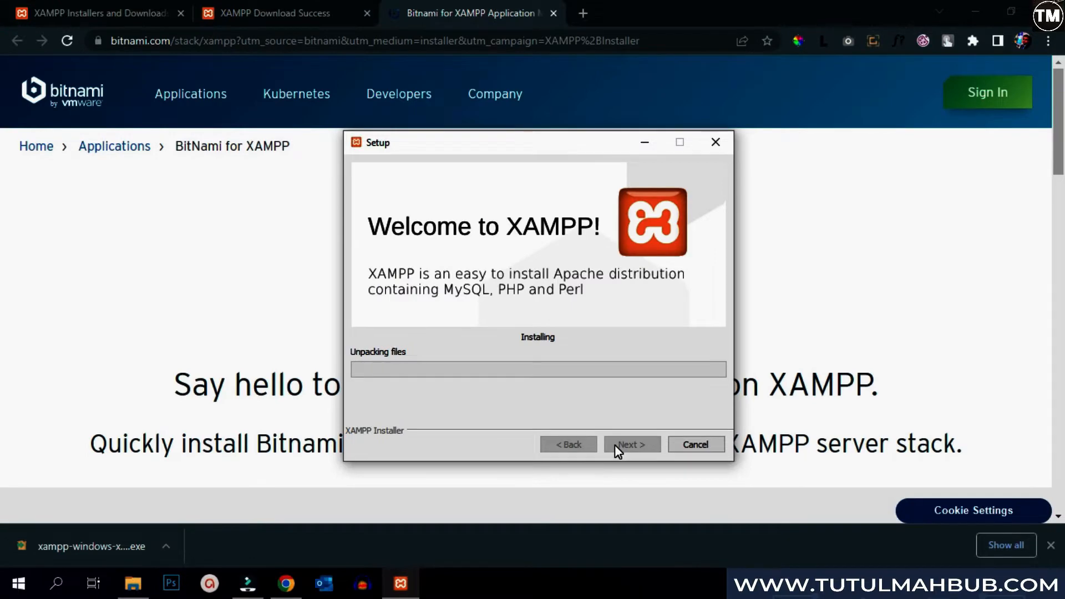
- Close the Bitnami page, allow XAMPP through the firewall, and finish setup to launch the control panel
key(ctrl+w)
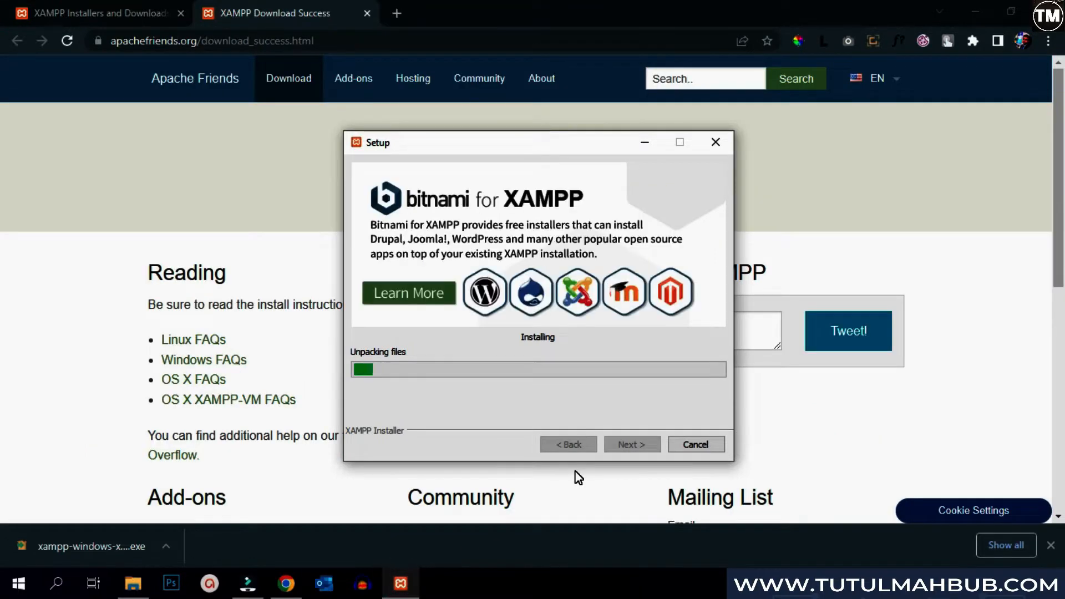
click(1051, 545)
click(401, 583)
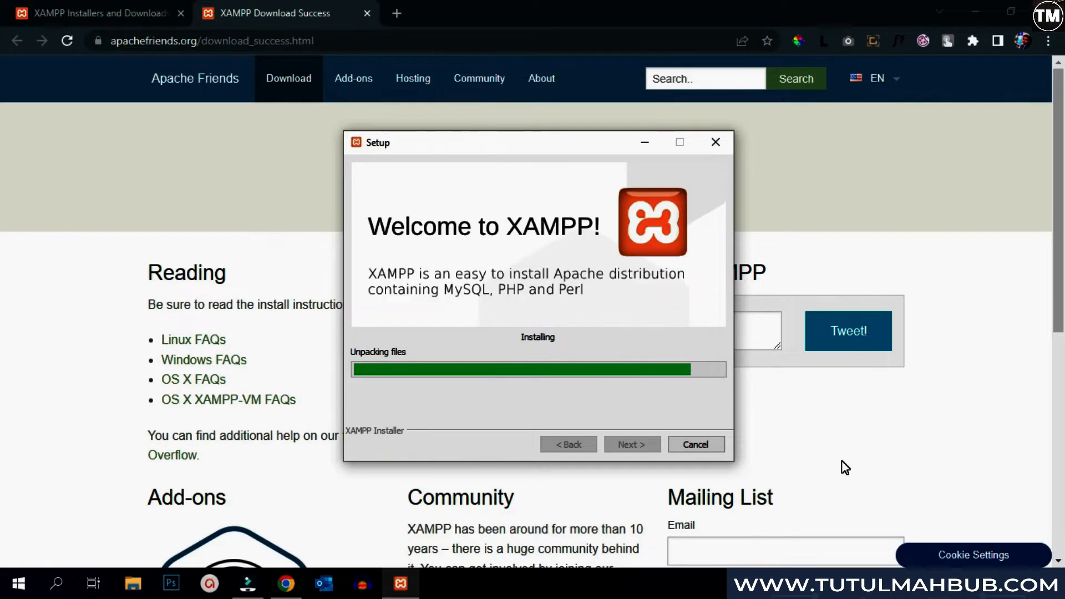
click(598, 431)
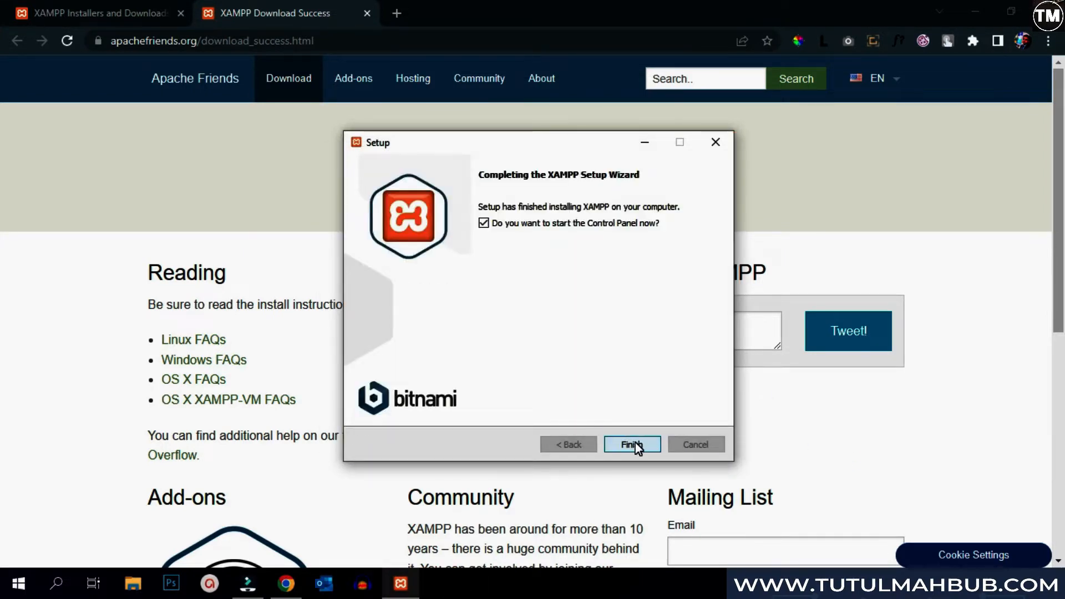
click(635, 443)
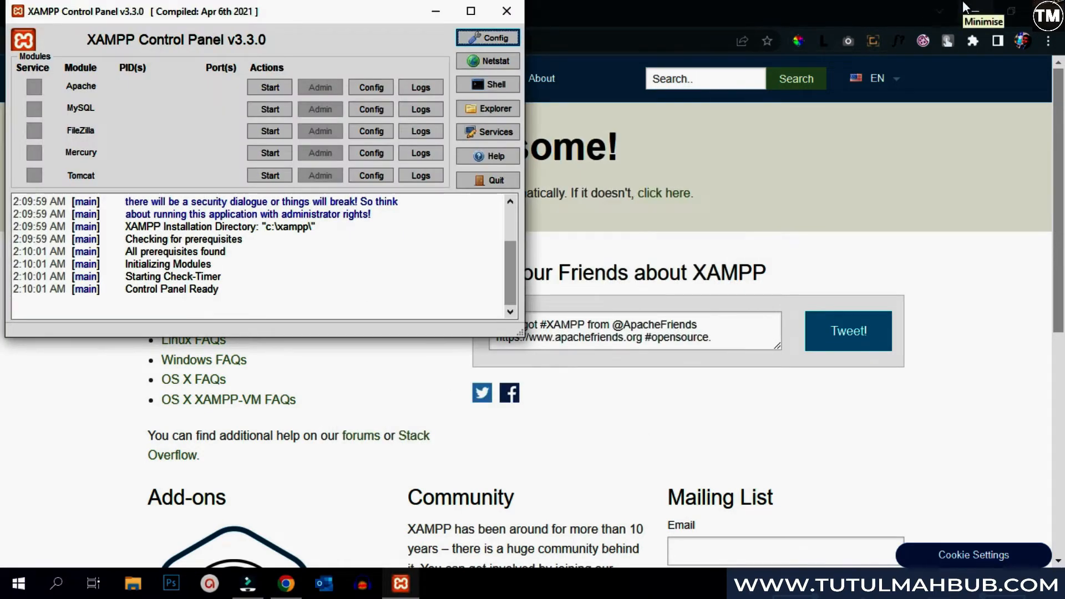
- Start Apache and MySQL, allow mysqld through the firewall, then minimize the control panel
click(975, 11)
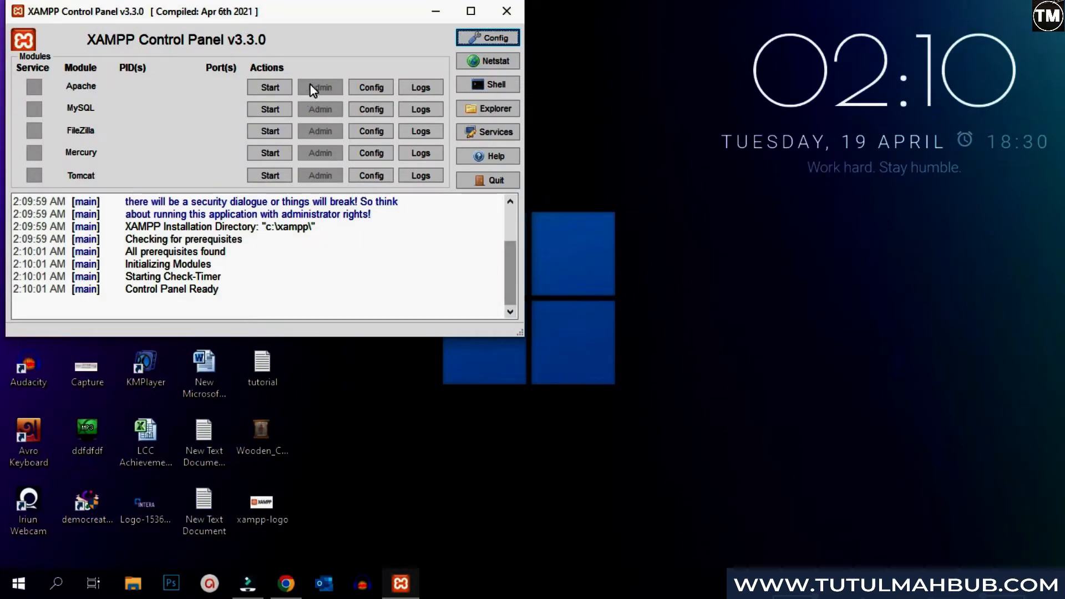
click(265, 86)
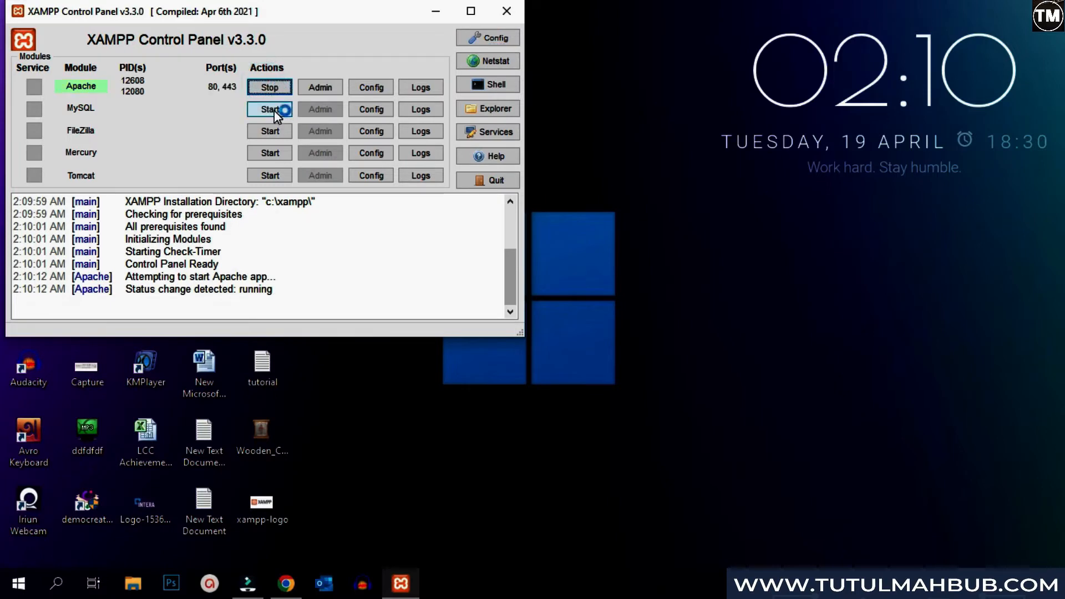
click(274, 110)
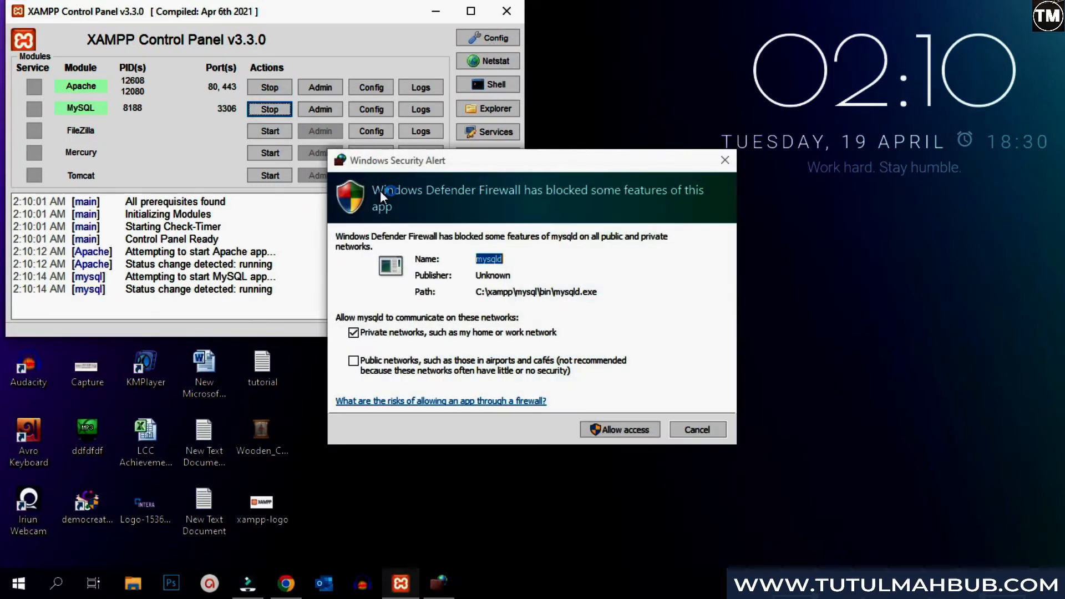
click(607, 431)
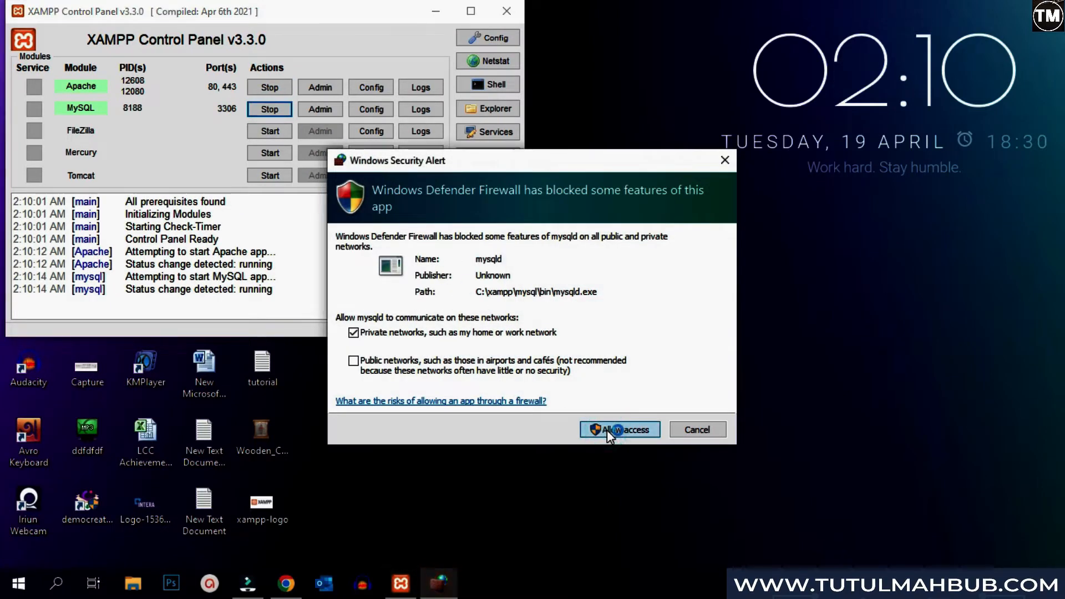
drag(277, 290, 238, 292)
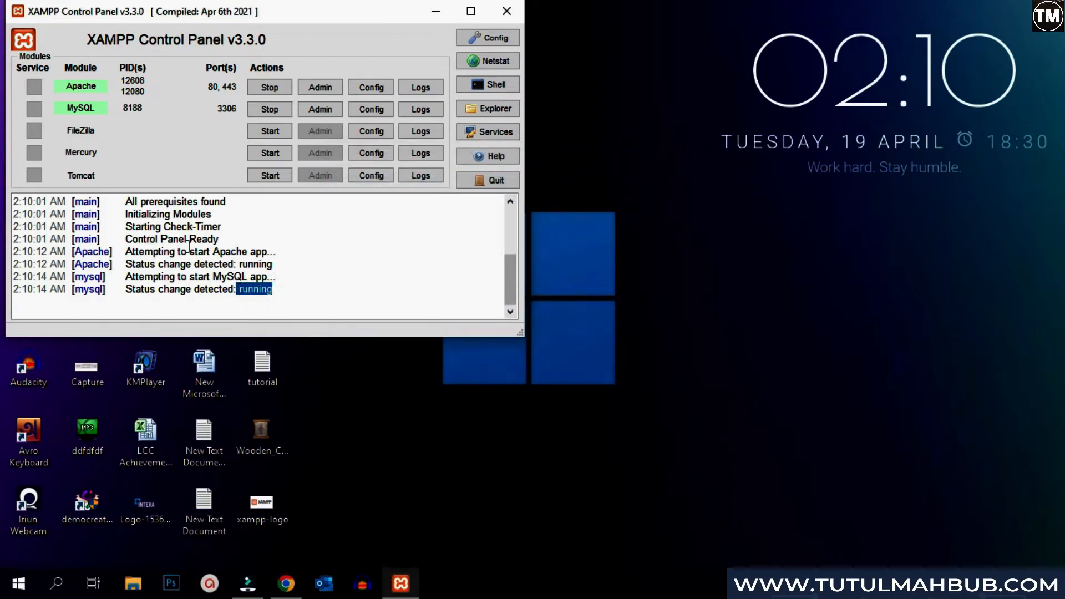
drag(276, 264, 244, 269)
click(341, 278)
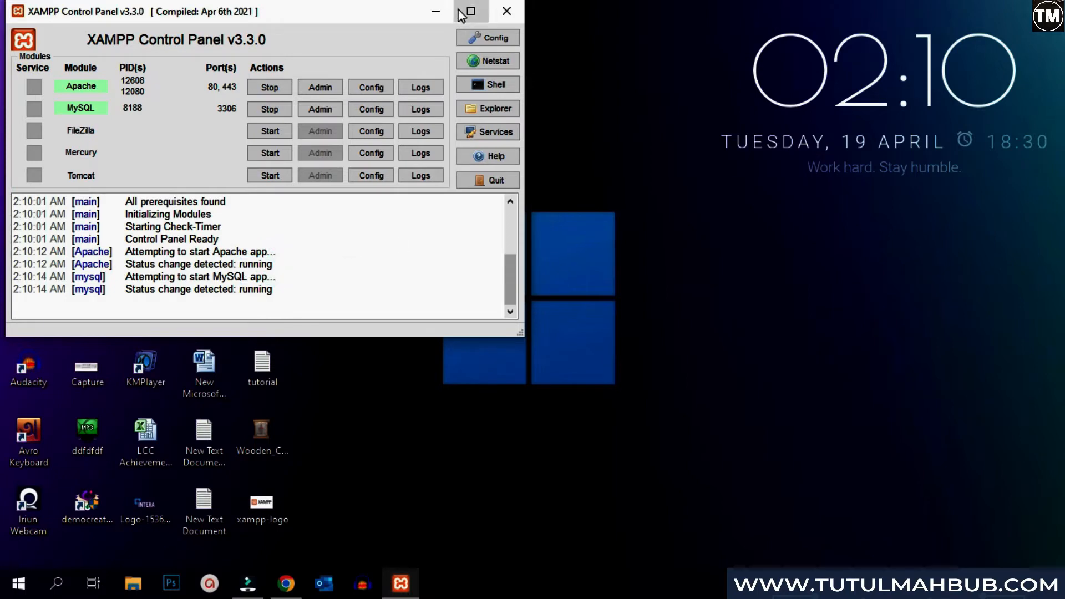
click(435, 13)
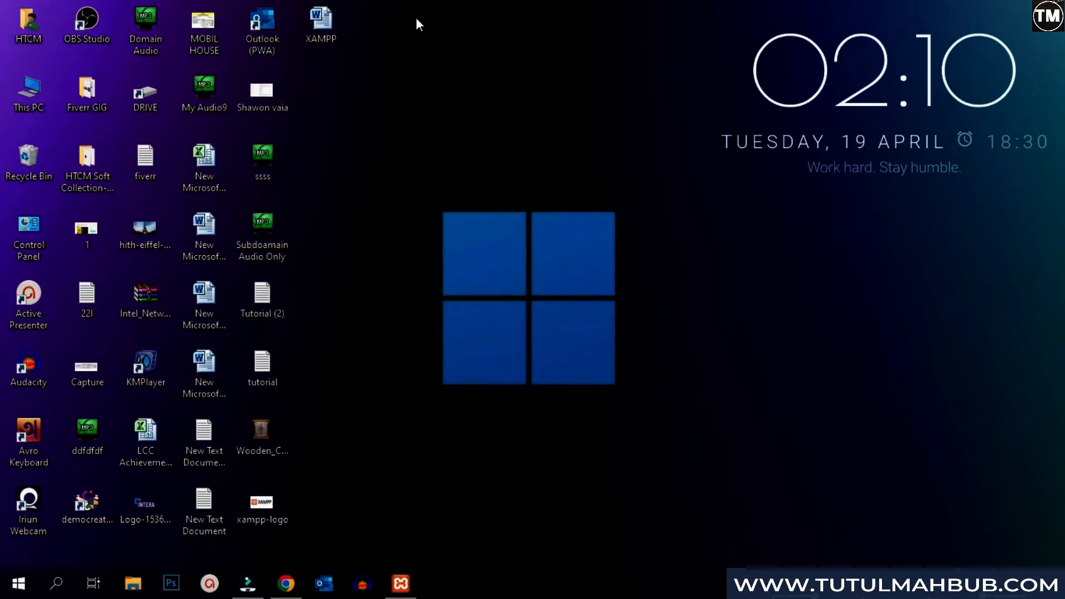
- Browse through This PC and Local Disk (C:) to the C:\xampp\htdocs folder
double_click(3, 91)
double_click(299, 224)
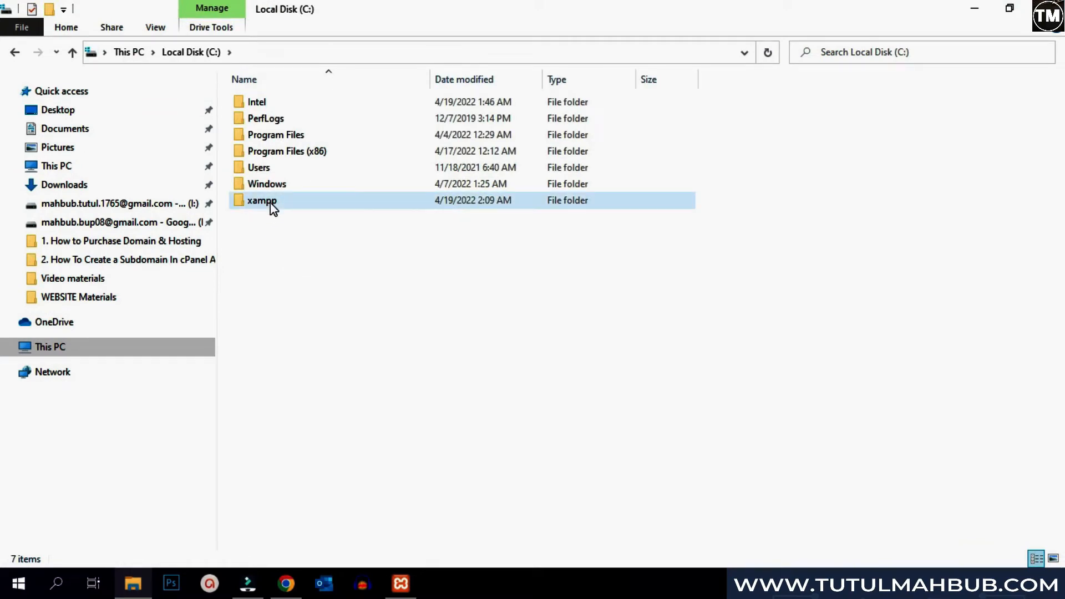
click(270, 202)
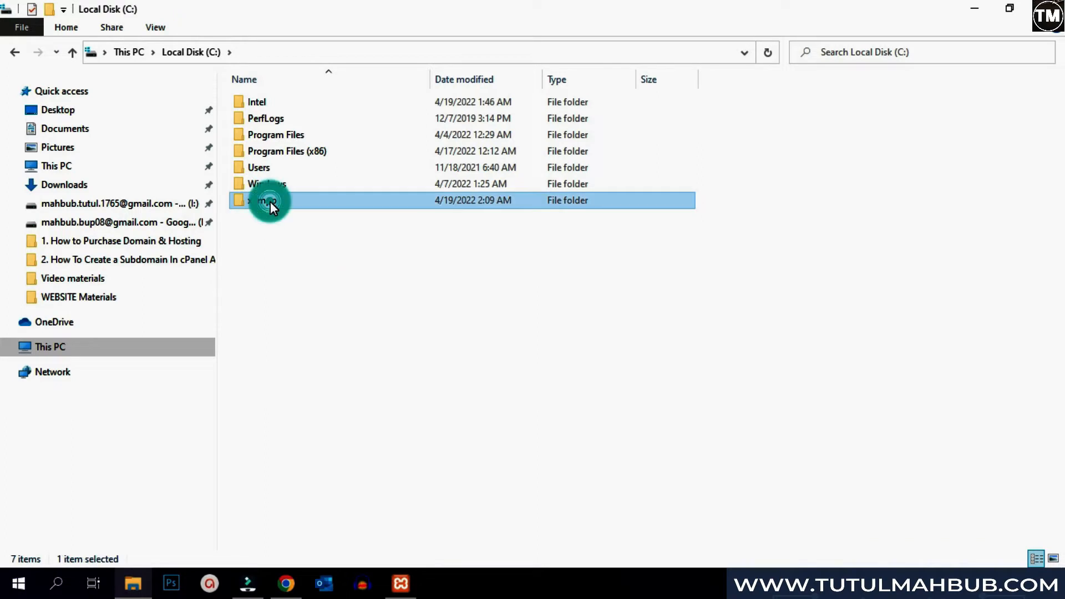
double_click(271, 201)
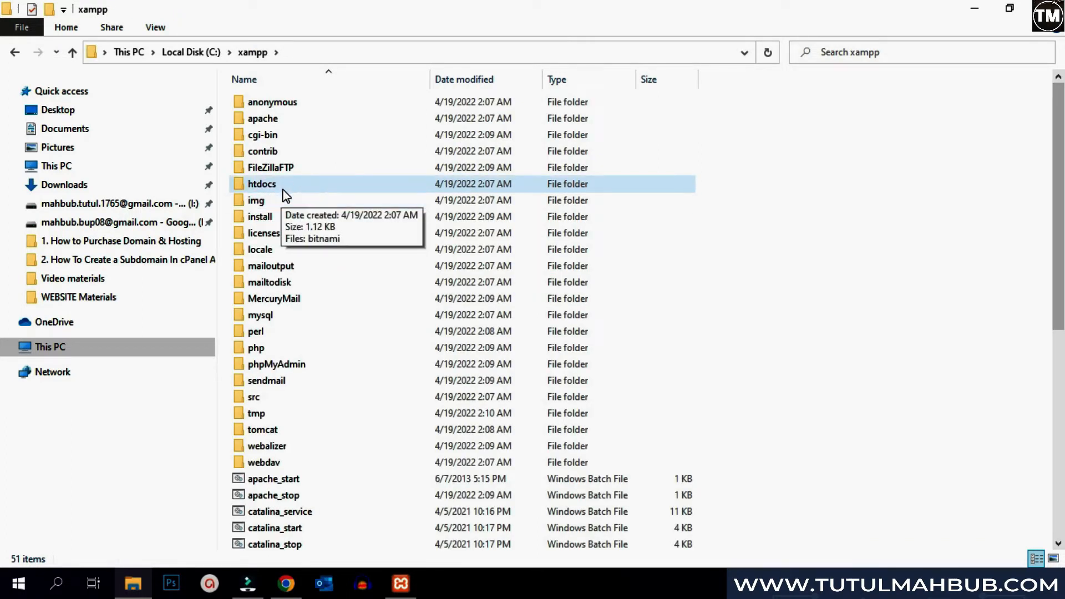
double_click(283, 187)
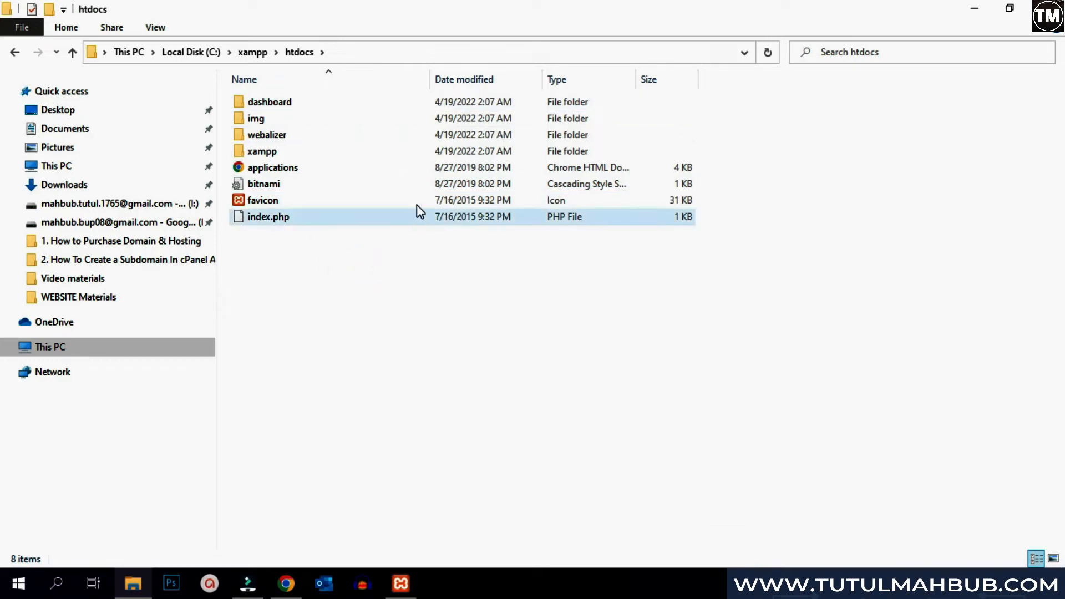
- Create a new folder named webdevelopment in htdocs and open it
right_click(390, 361)
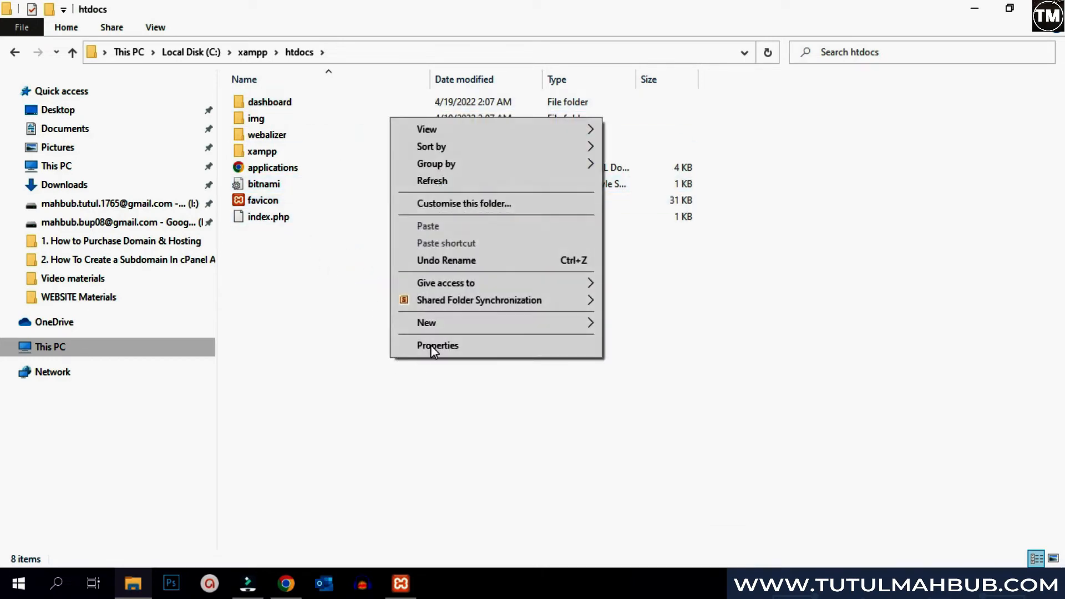
mouse_move(433, 331)
click(618, 328)
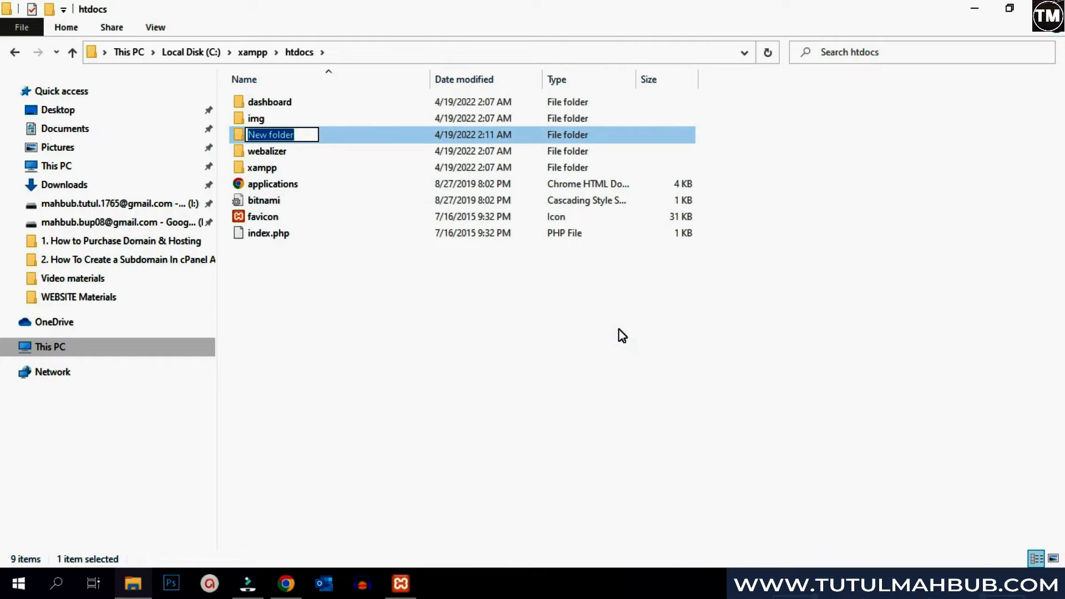
text(web)
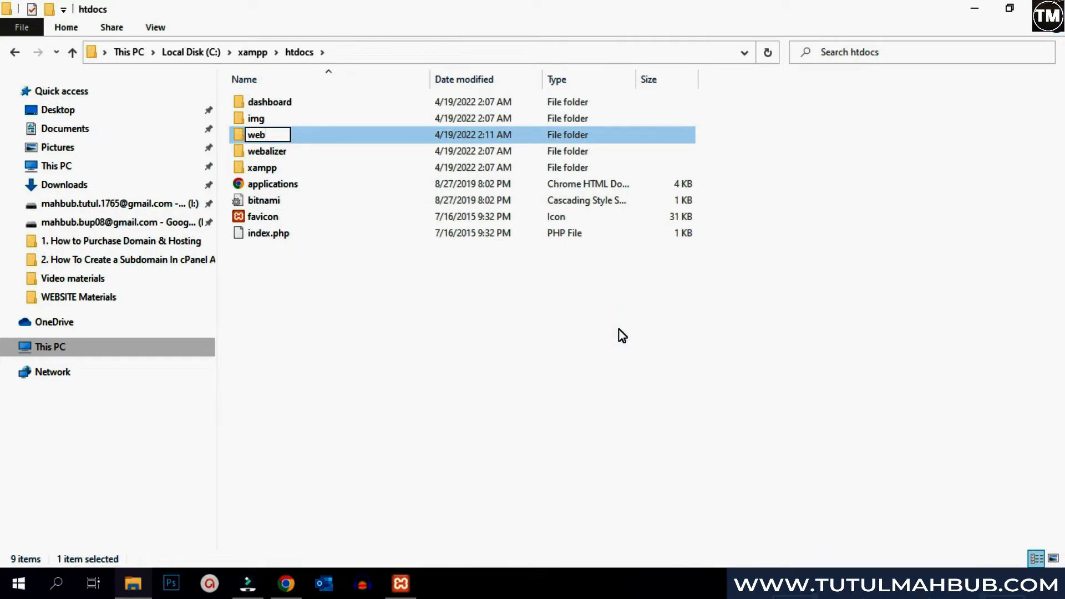
text(develop)
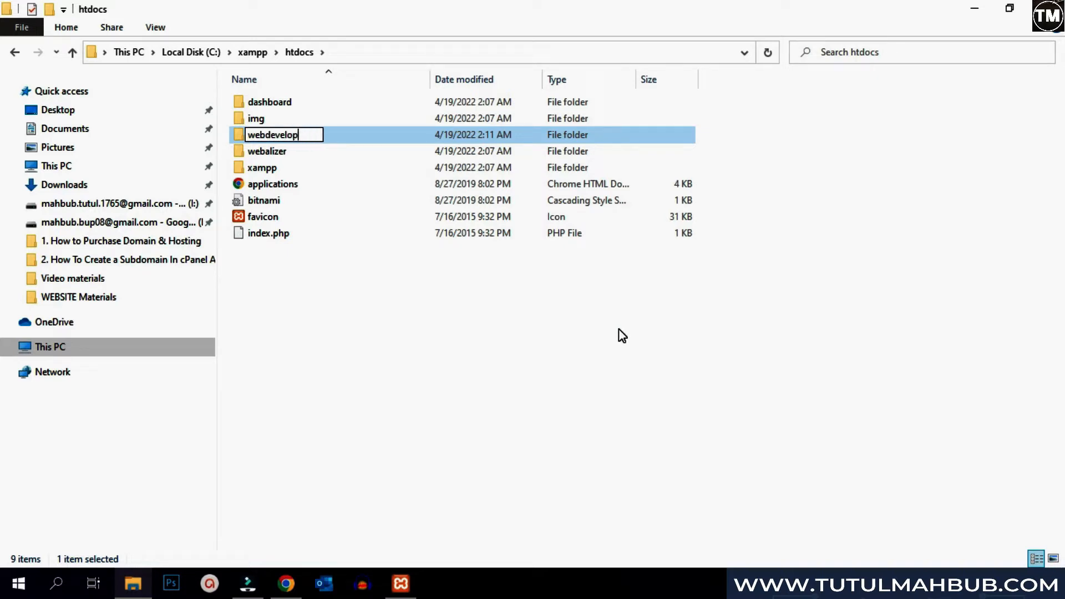
text(ment)
click(389, 356)
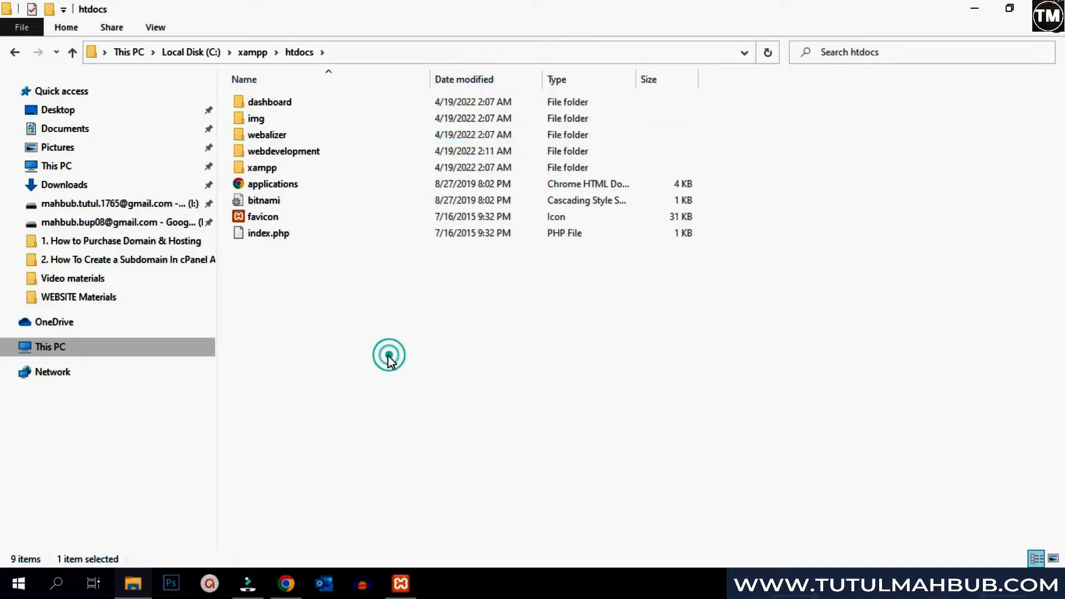
double_click(316, 156)
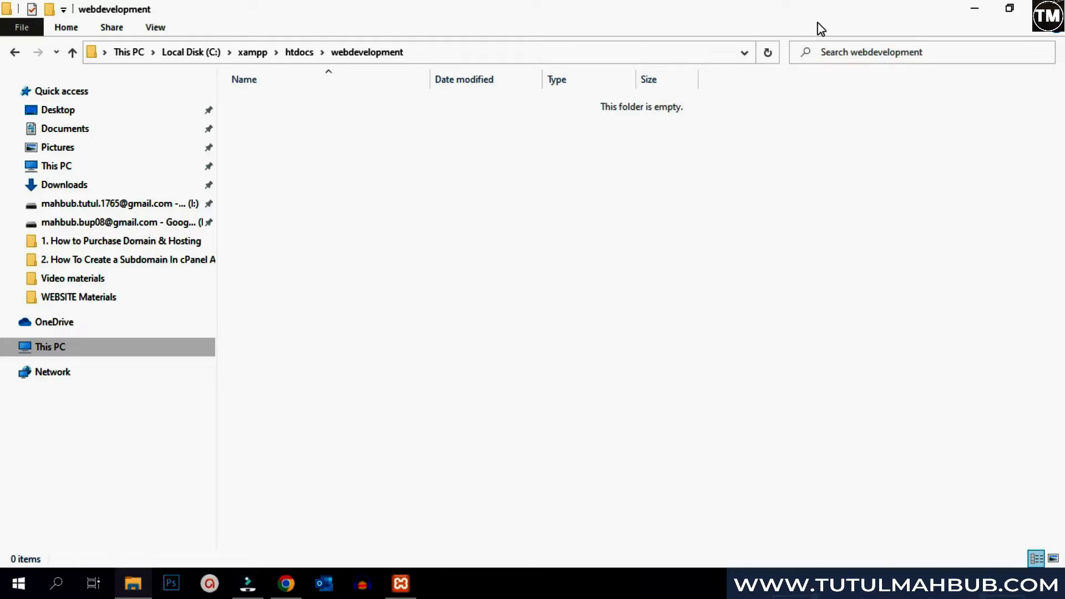
- Go to wordpress.org in a new Chrome tab and download the WordPress 5.9.3 zip
click(974, 8)
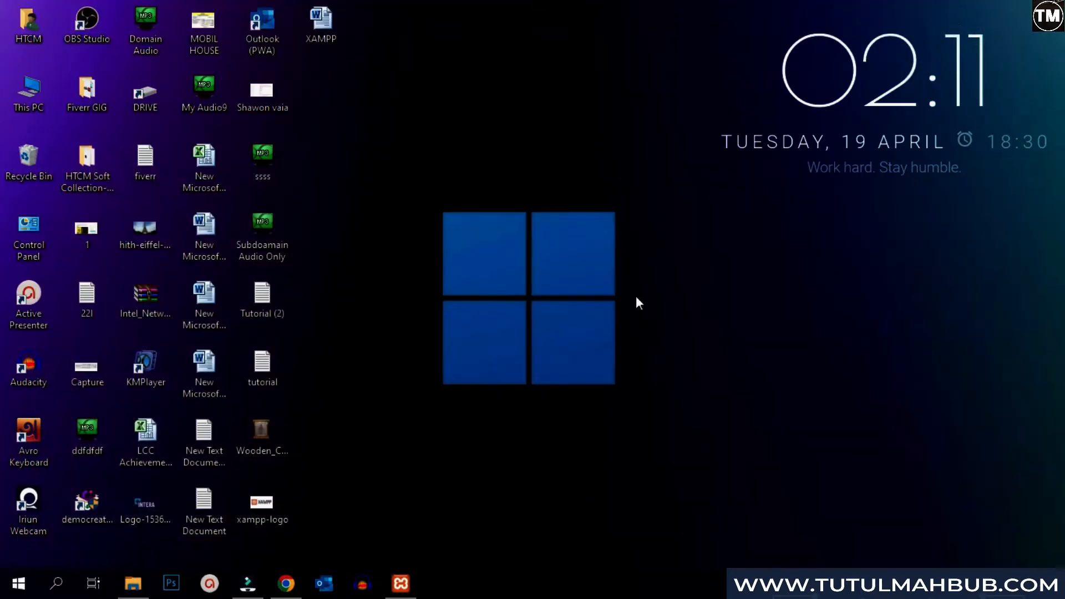
click(287, 582)
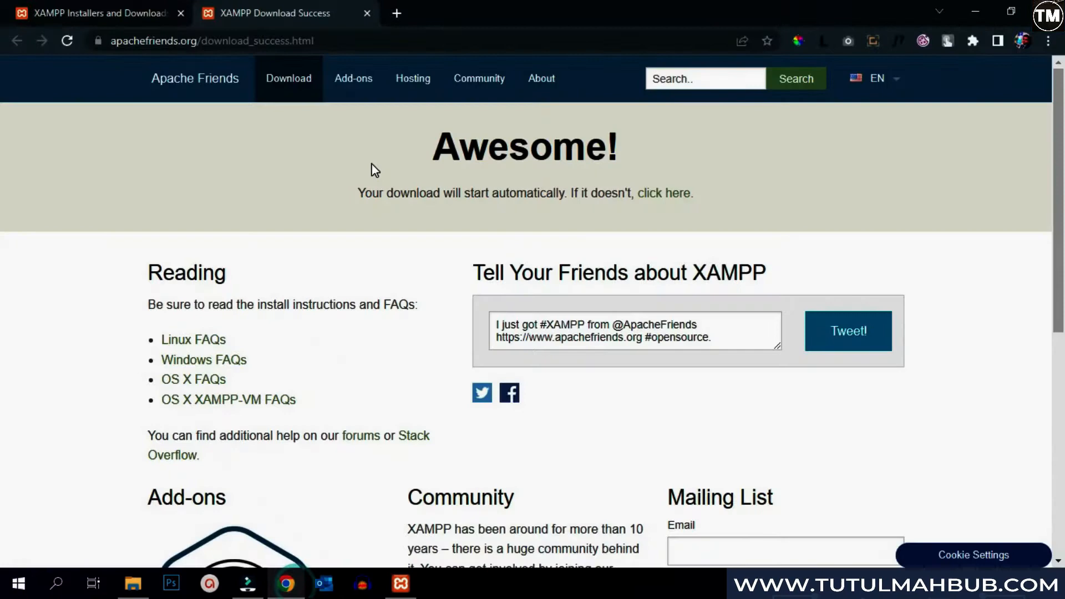
click(394, 11)
text(word)
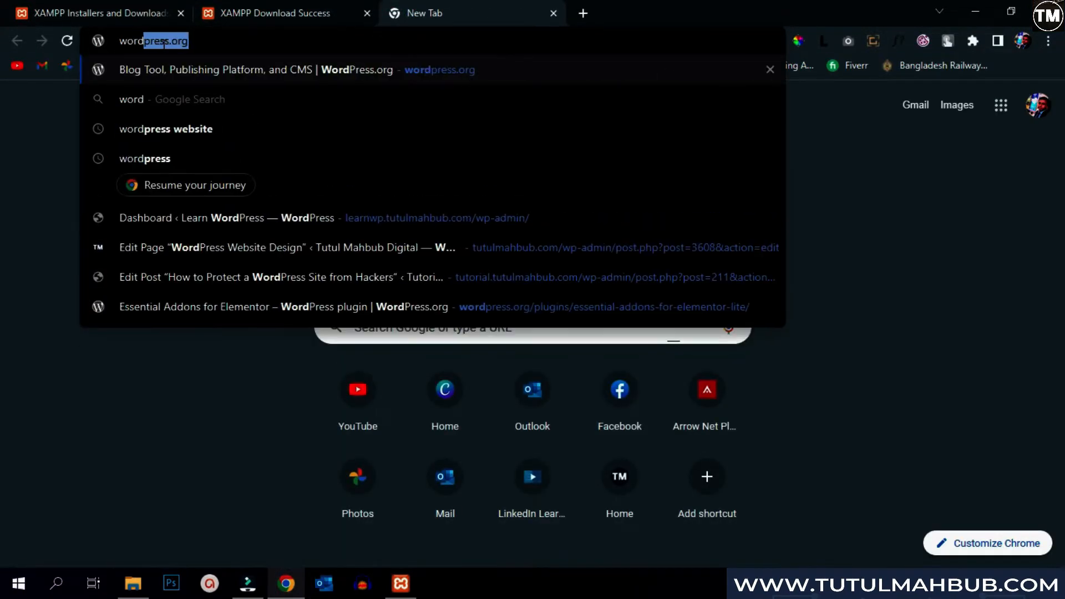
text(press.org)
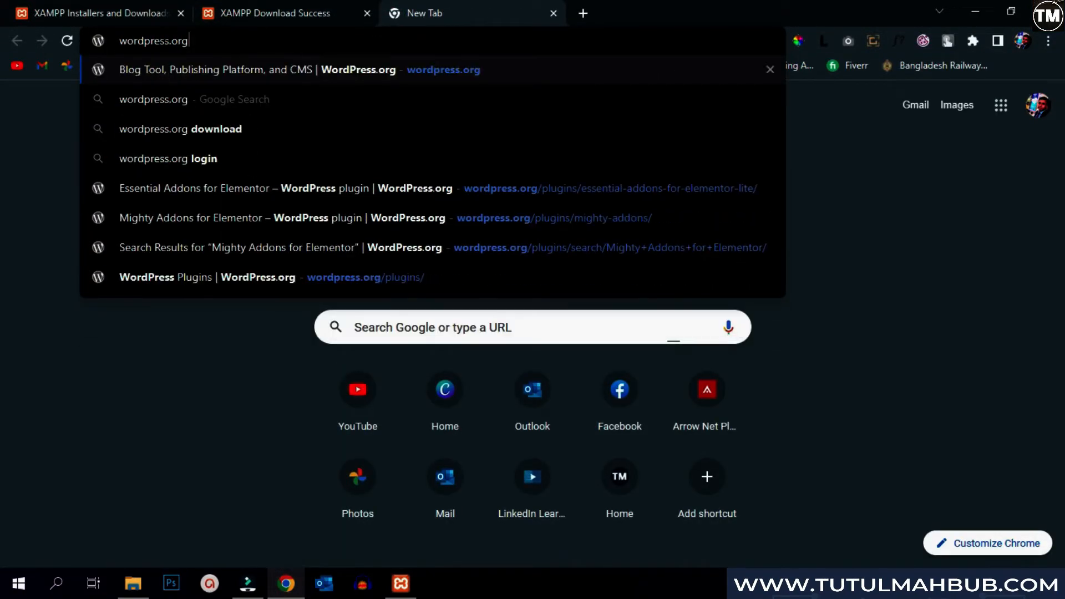
key(Return)
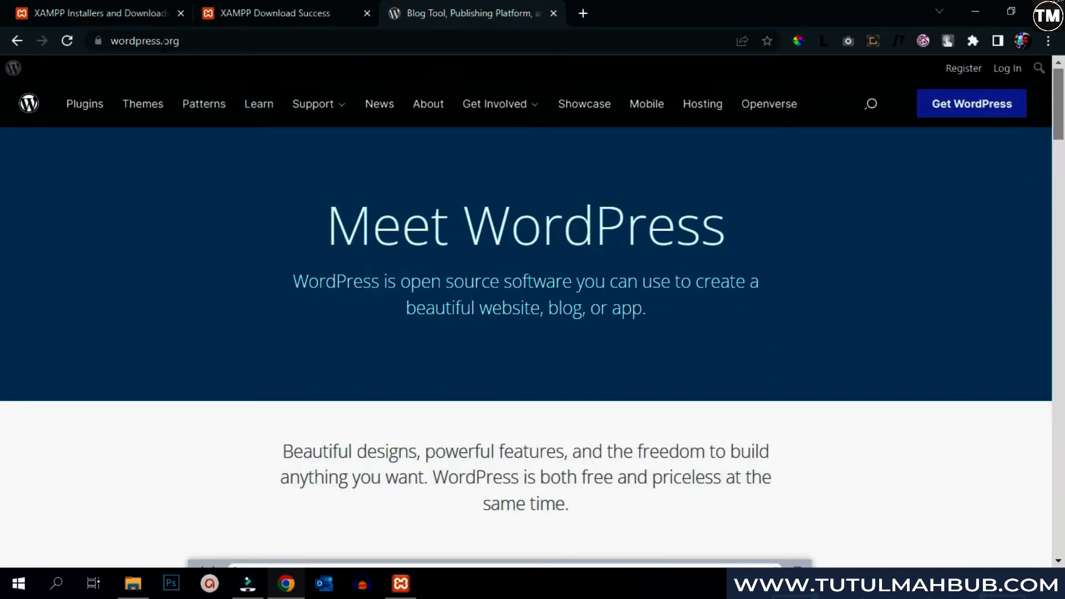
click(984, 114)
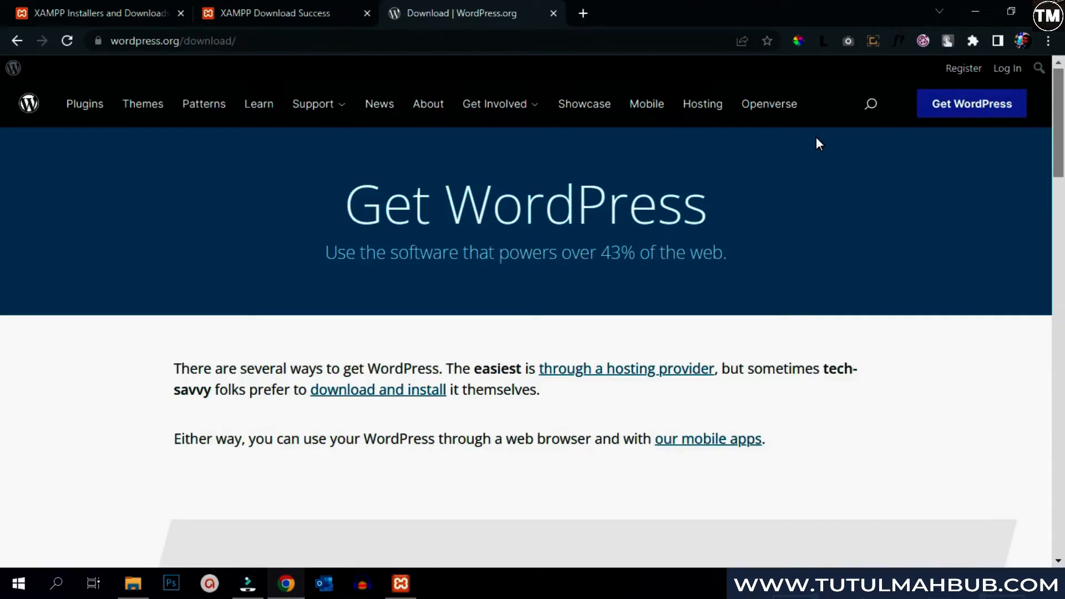
scroll(777, 148, down, 10)
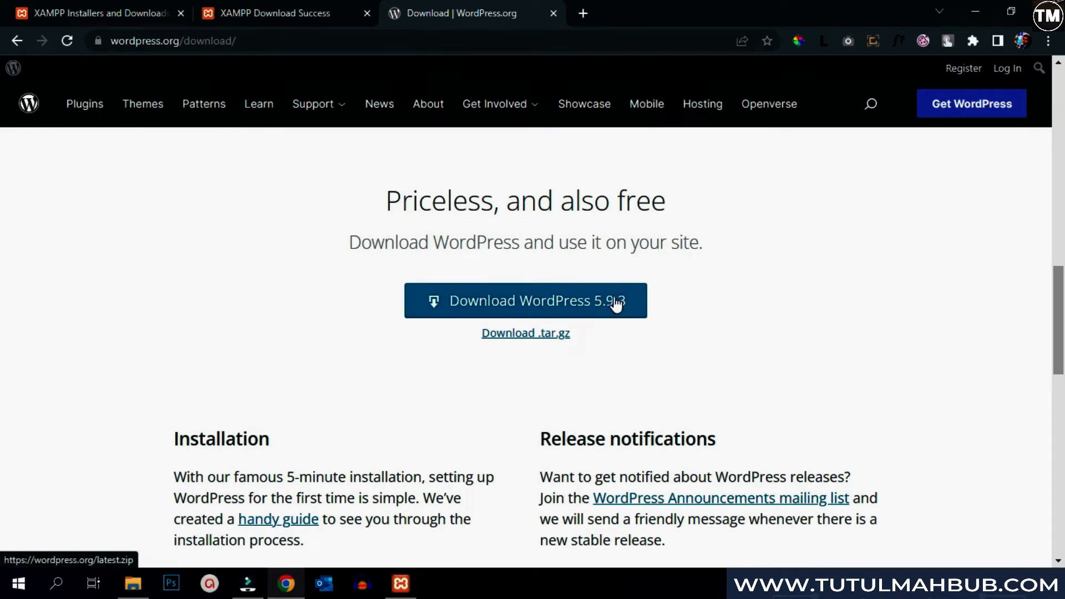
click(559, 299)
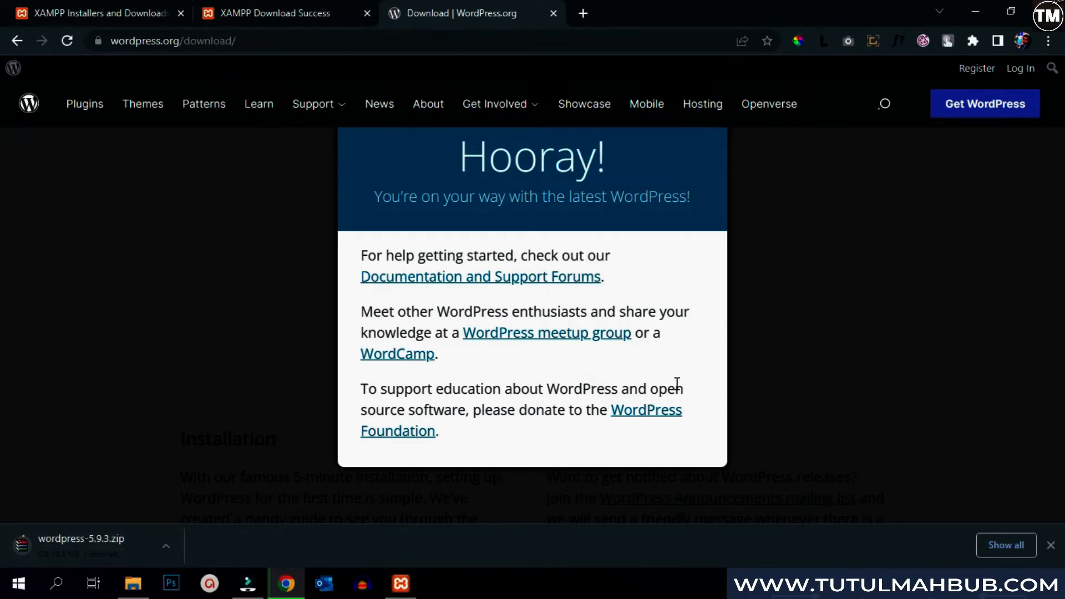
- Open wordpress-5.9.3.zip from Downloads in WinRAR and extract it to the suggested wordpress-5.9.3 folder
click(834, 332)
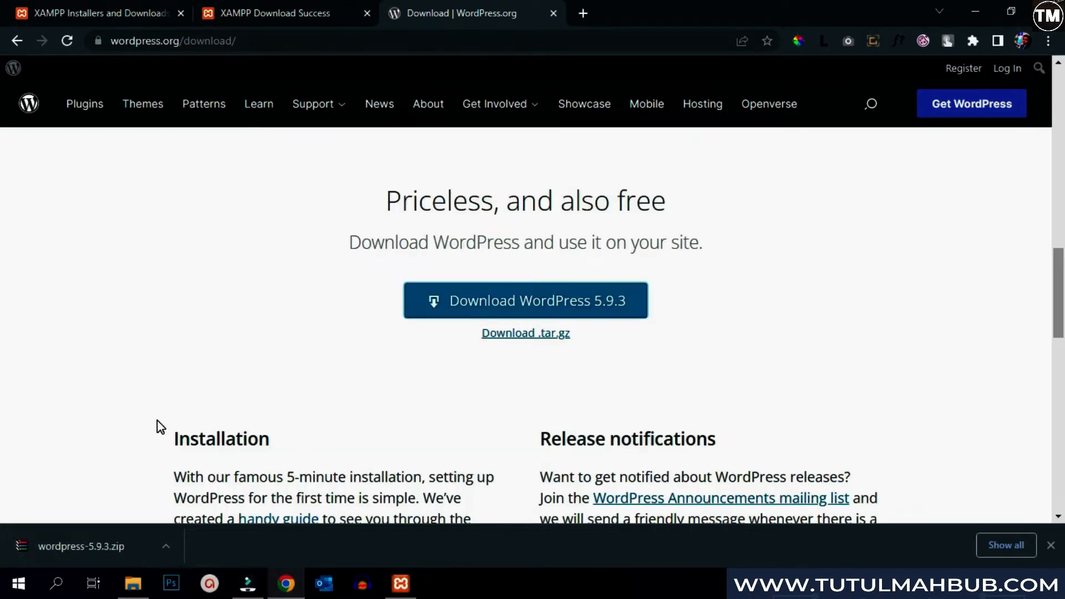
right_click(99, 536)
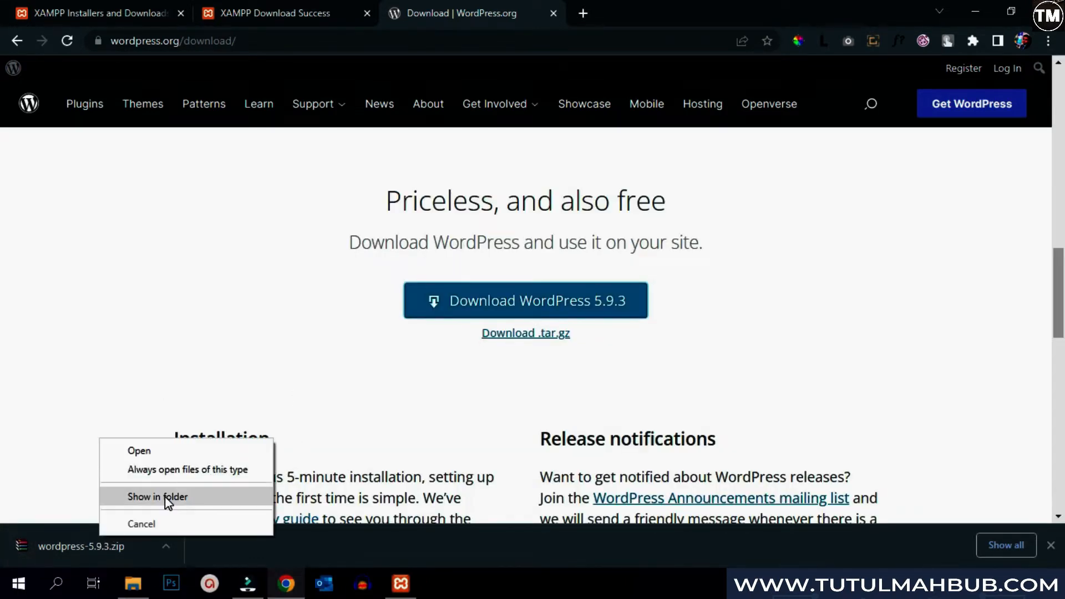
click(166, 497)
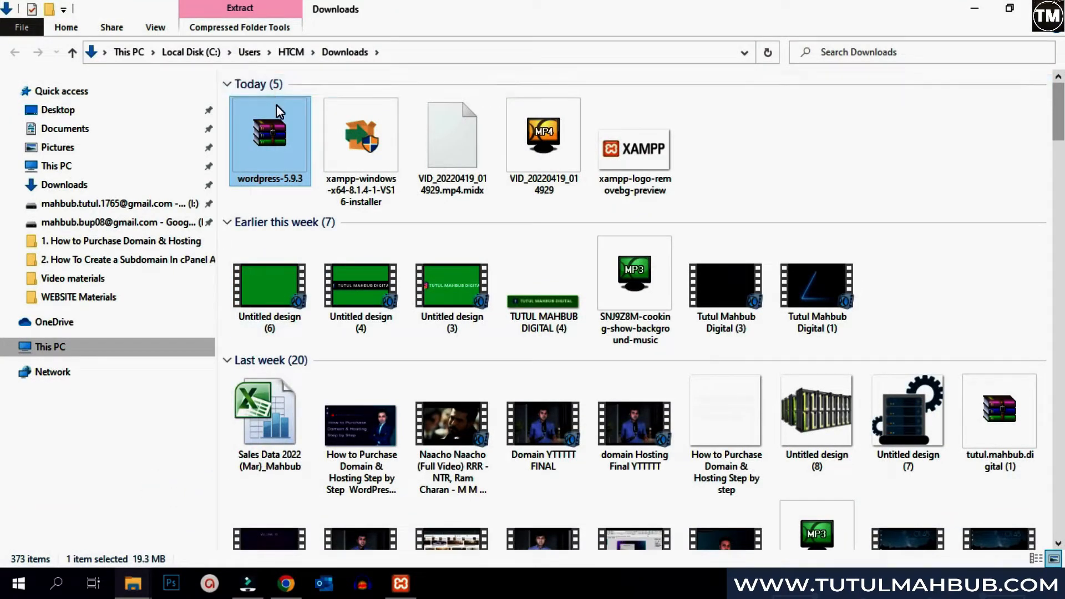
double_click(263, 144)
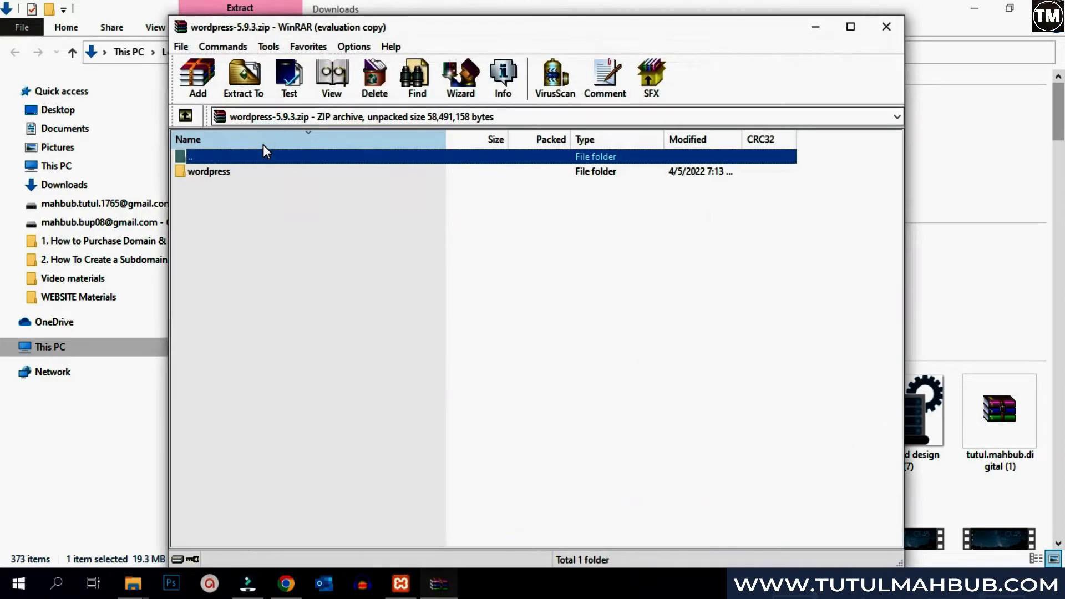
click(251, 91)
click(582, 461)
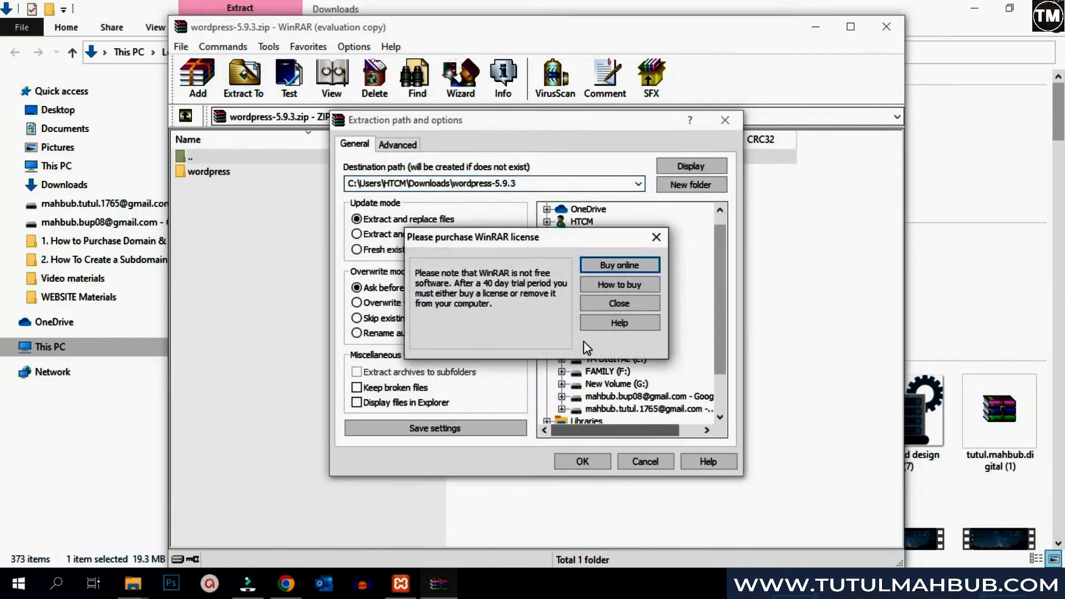
click(595, 308)
click(572, 460)
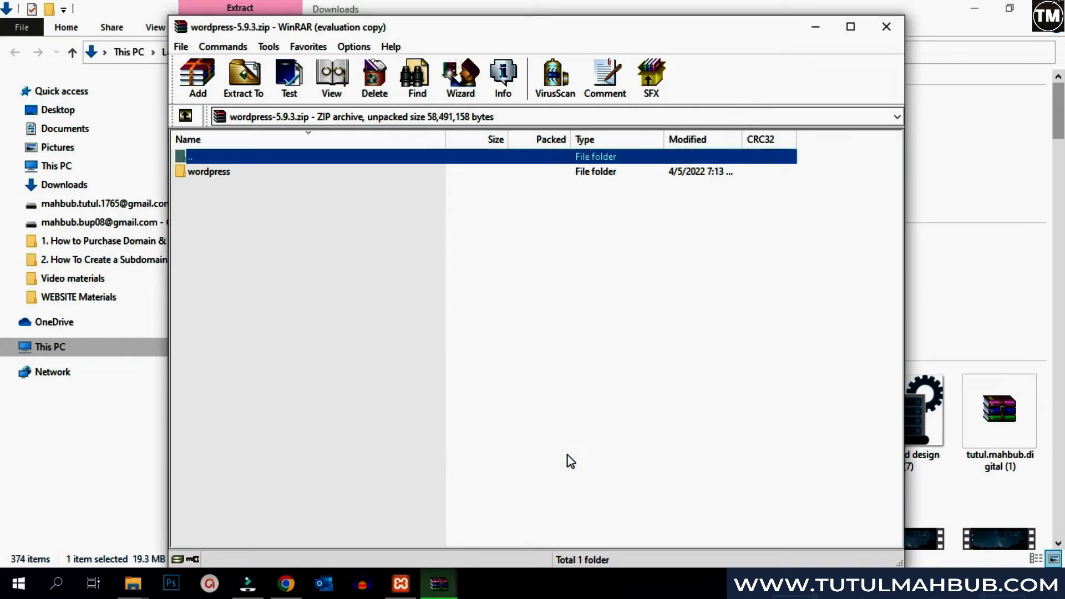
click(886, 28)
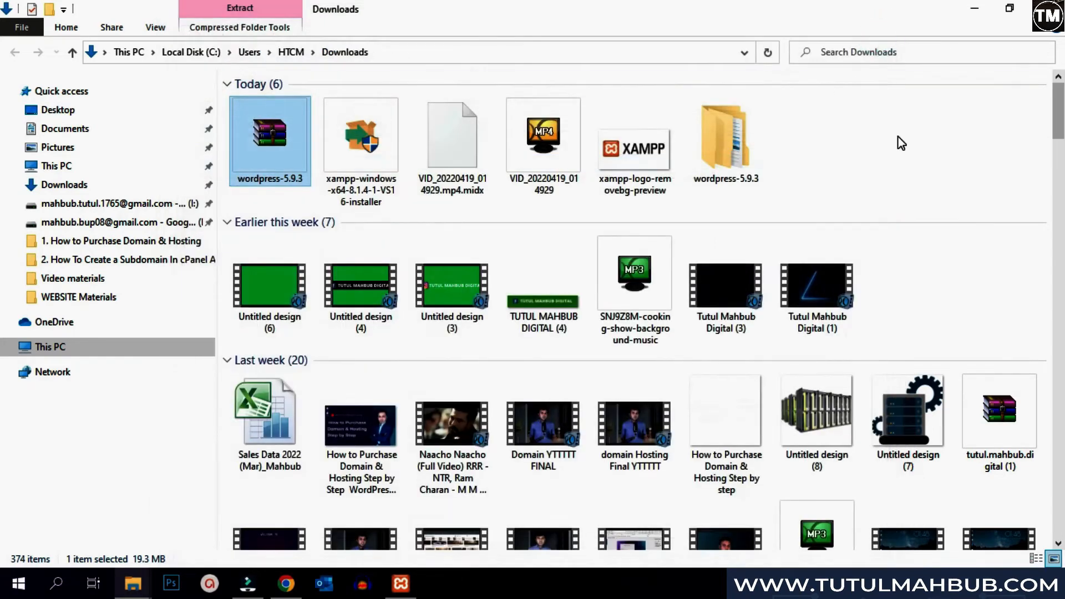
- Open the extracted wordpress-5.9.3\wordpress folder and select all its files
right_click(898, 137)
click(896, 200)
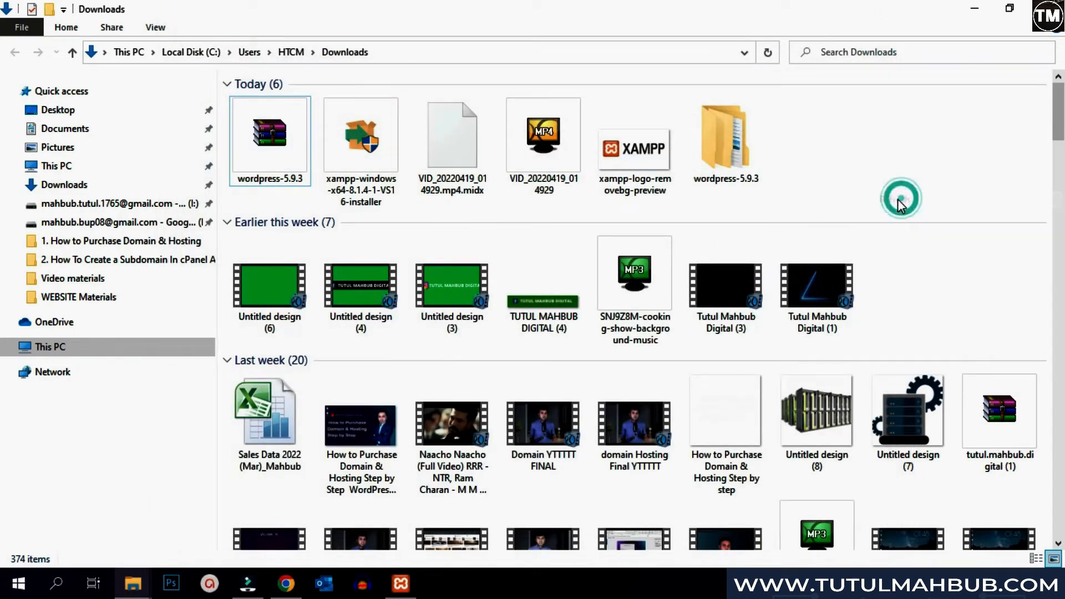
click(742, 157)
double_click(742, 157)
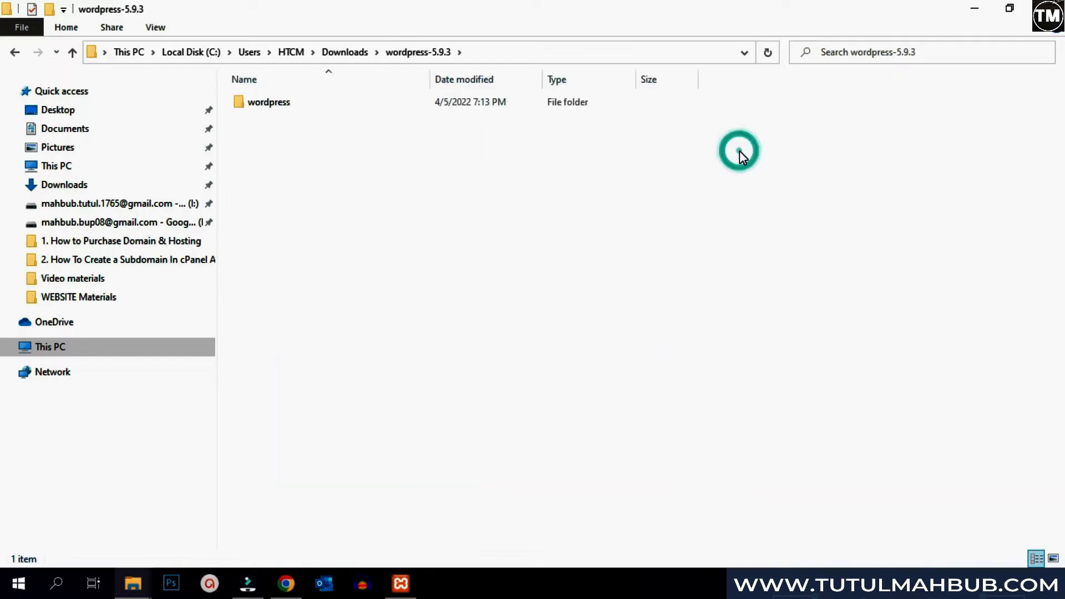
double_click(512, 108)
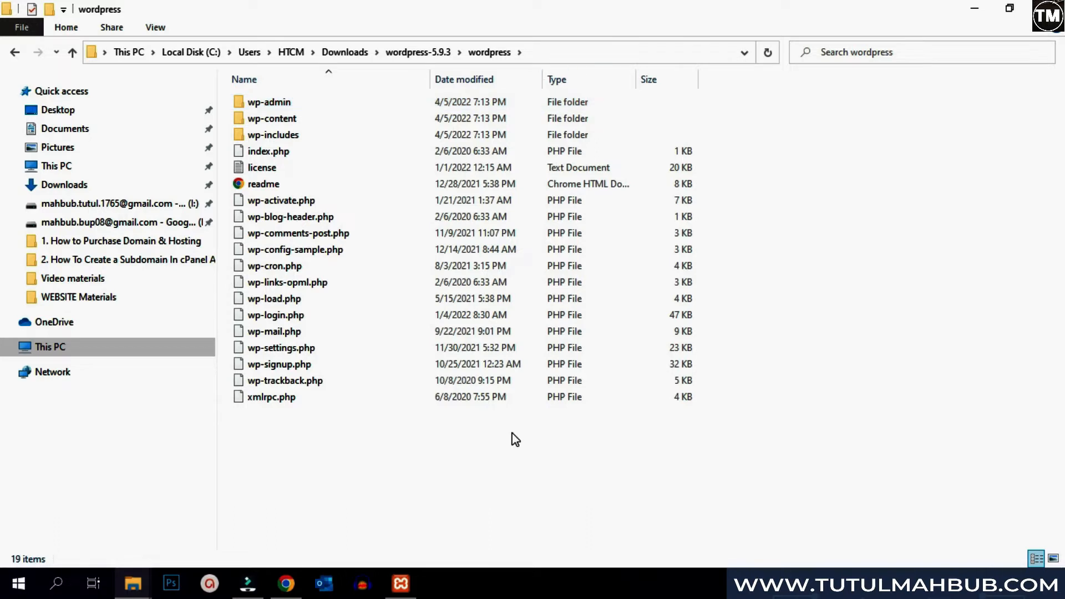
drag(482, 450, 499, 101)
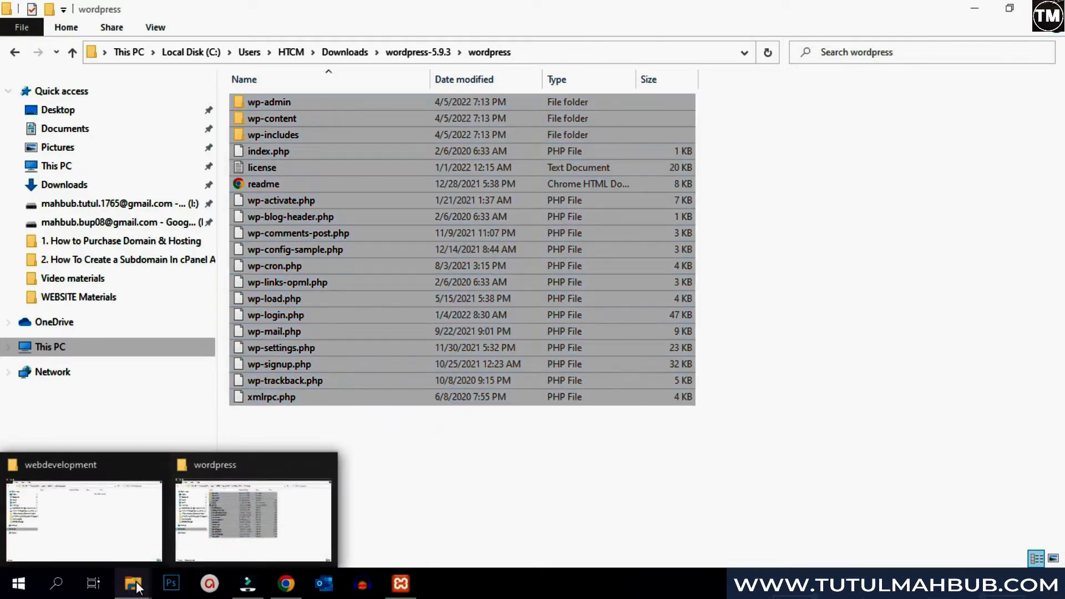
- Copy the selected WordPress files and paste them into htdocs\webdevelopment
click(107, 521)
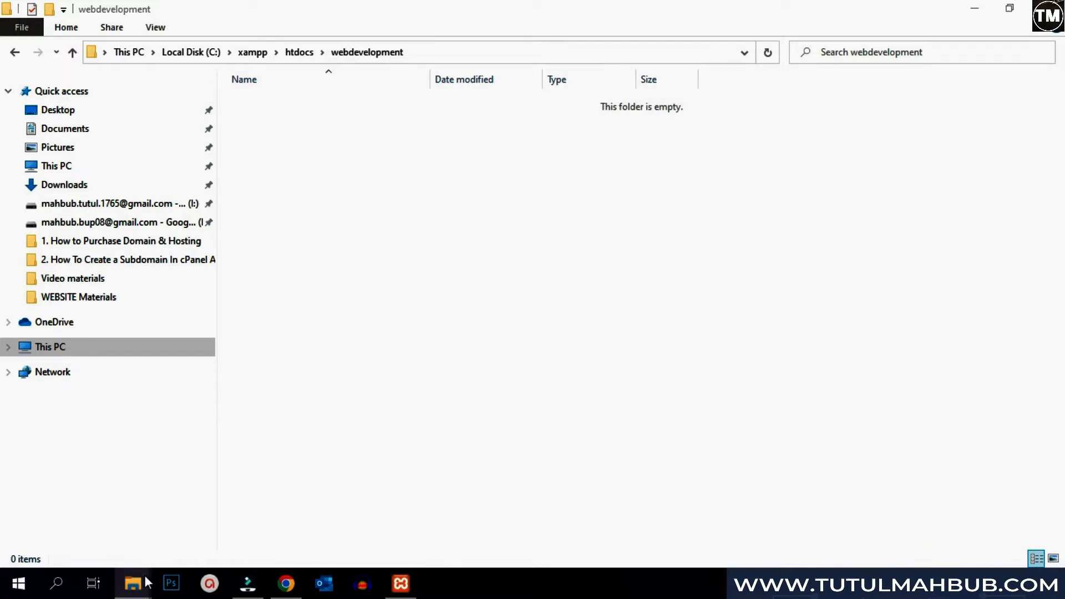
mouse_move(134, 583)
click(214, 527)
right_click(536, 135)
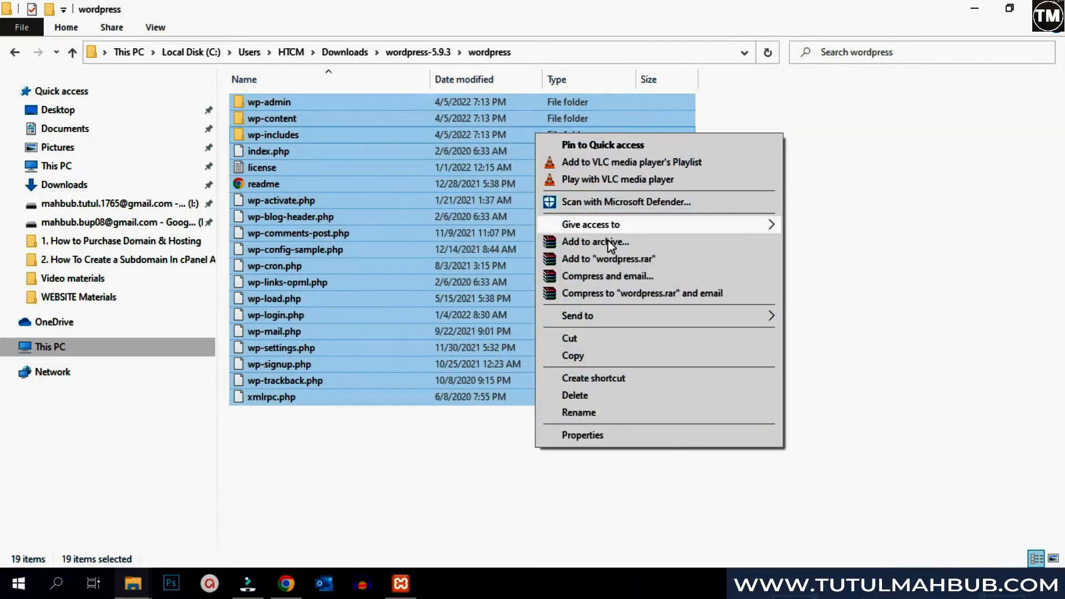
click(617, 355)
mouse_move(128, 587)
click(115, 508)
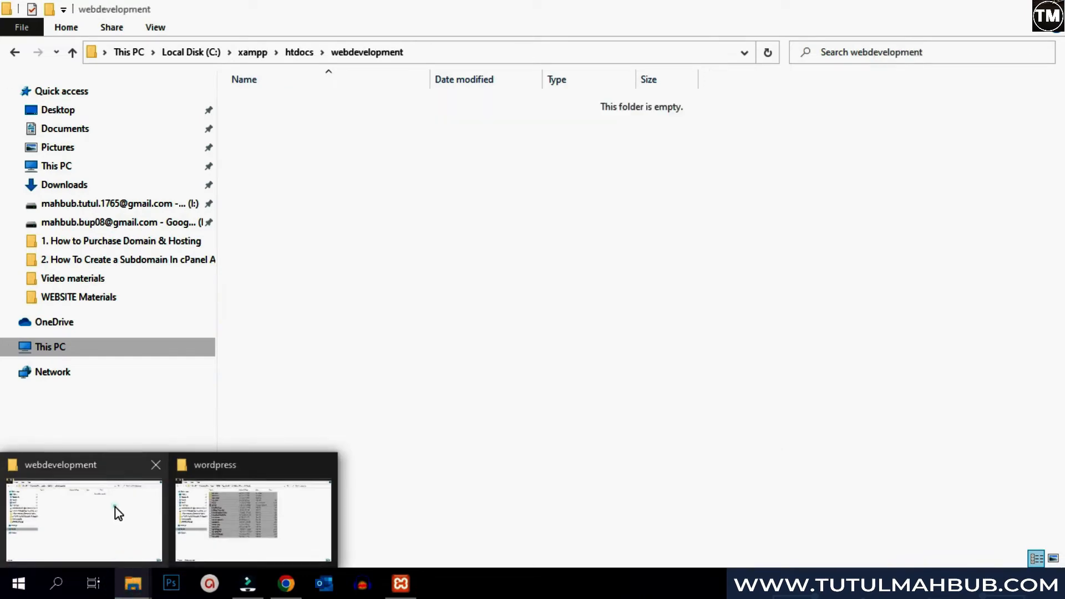
right_click(364, 248)
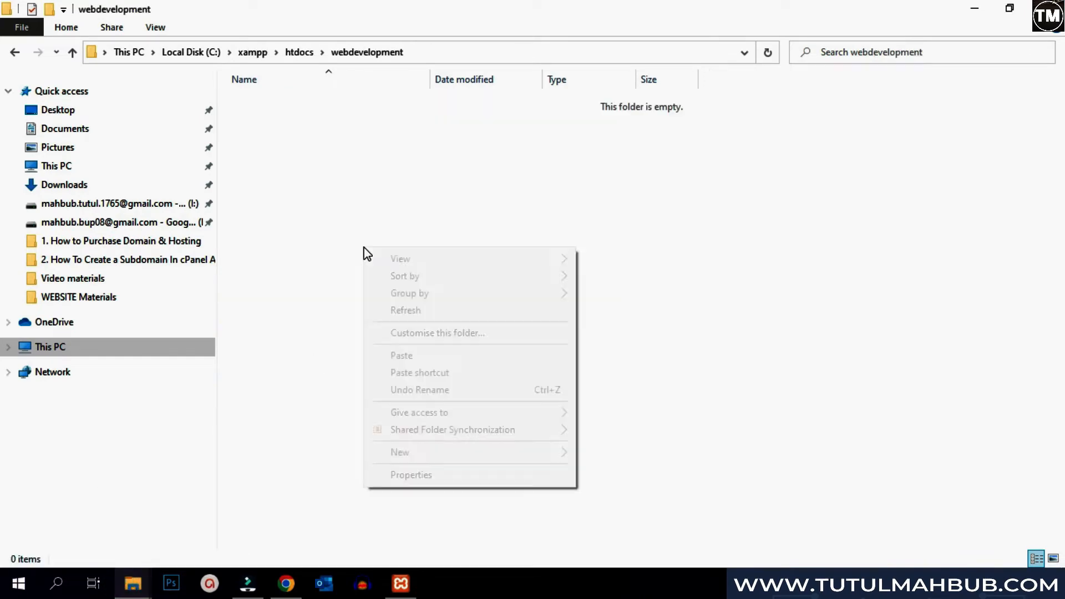
click(411, 355)
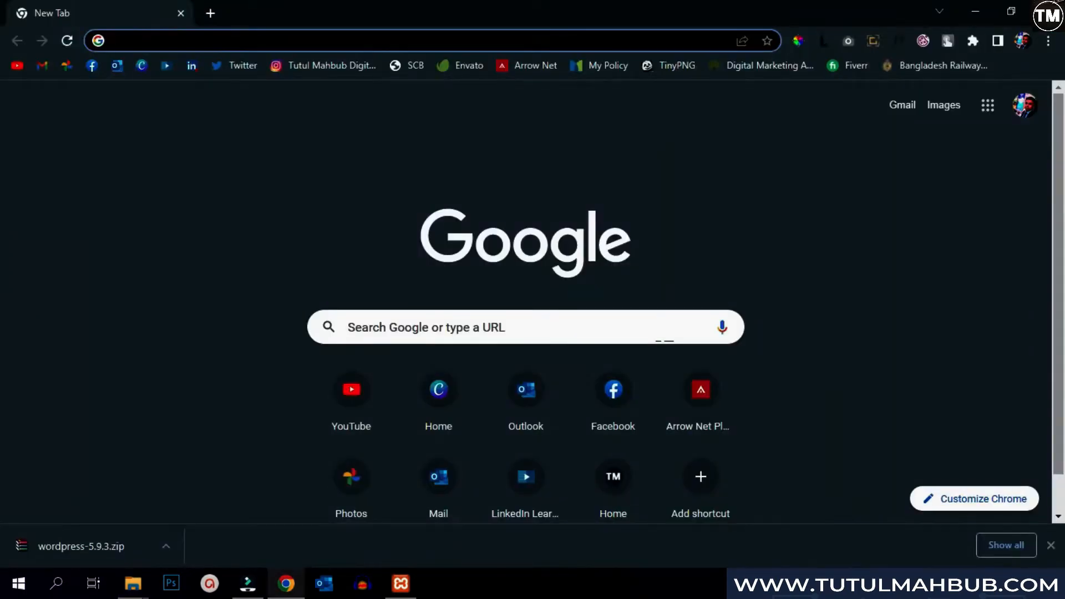
- Load localhost/webdevelopment and continue the WordPress setup in English (United States)
text(localhost)
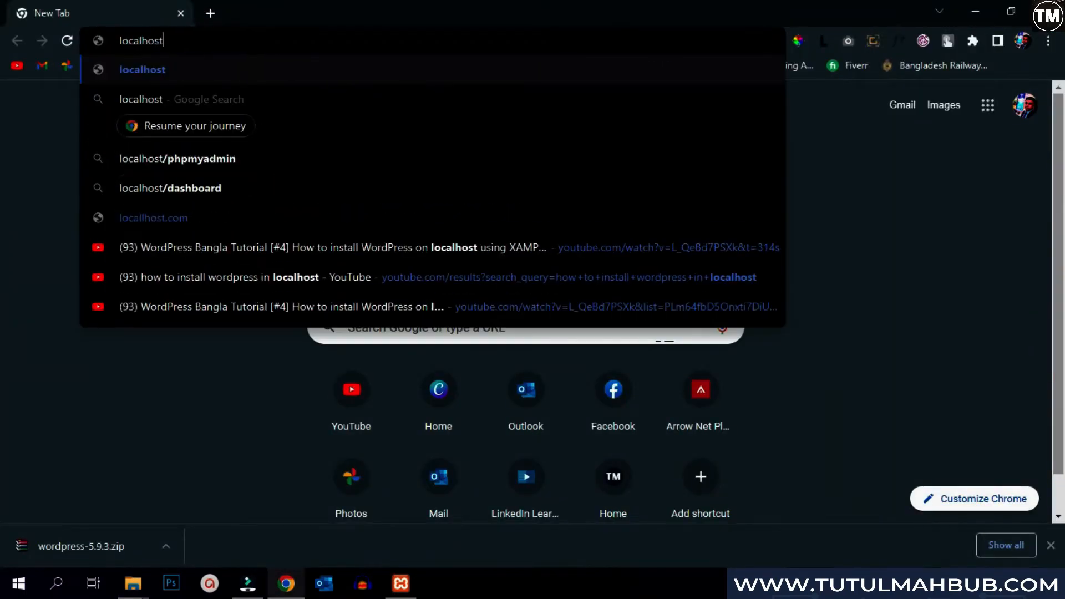
text(/webdevelopment)
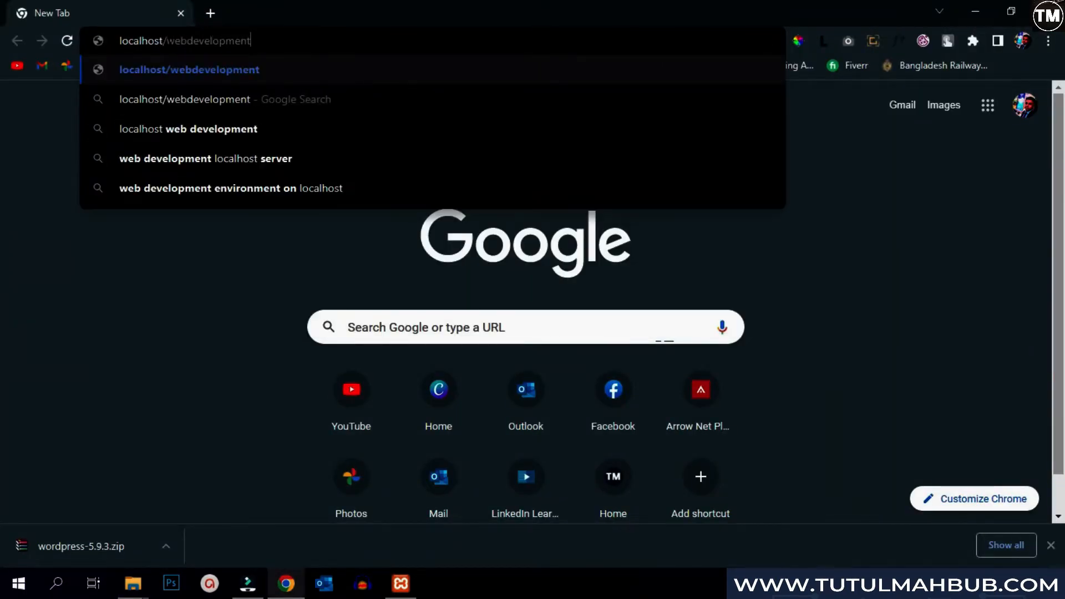
key(Return)
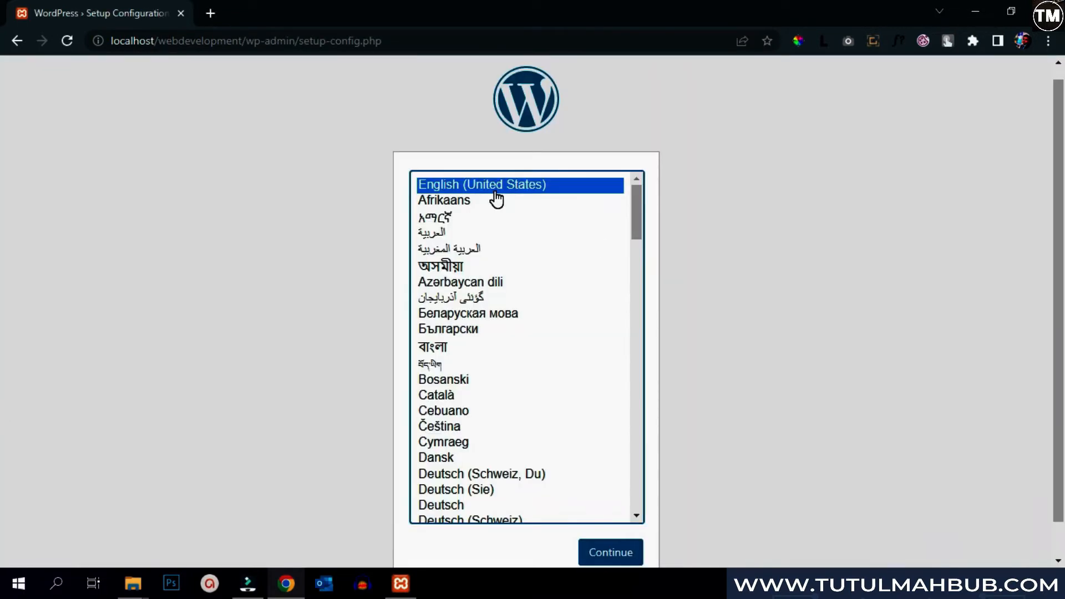
click(625, 554)
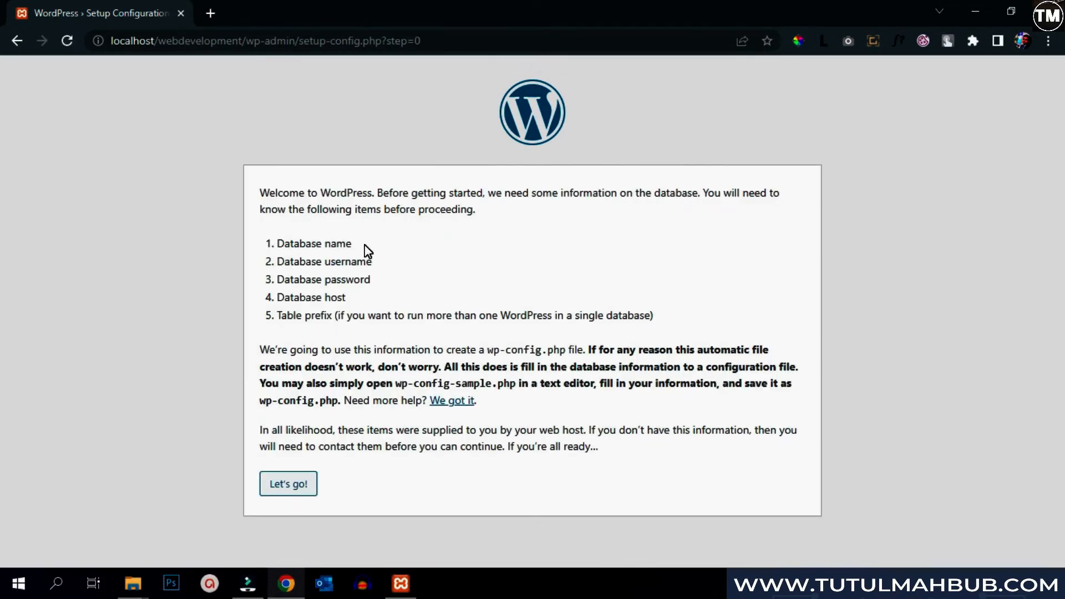
- Highlight the required database name, username, password and host items, then open a new tab
drag(364, 245, 280, 248)
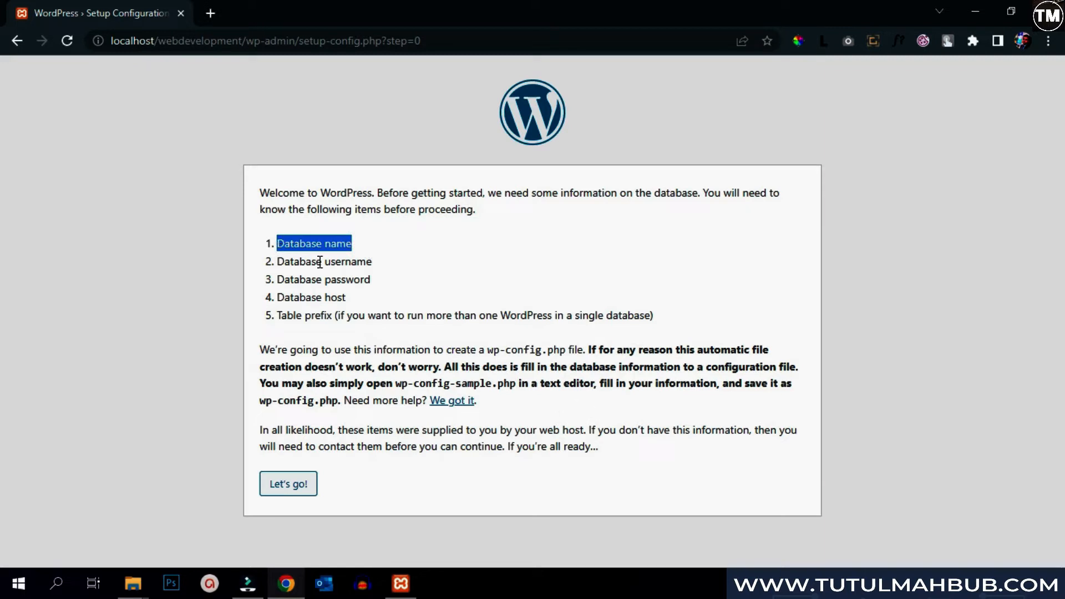
drag(373, 262, 281, 267)
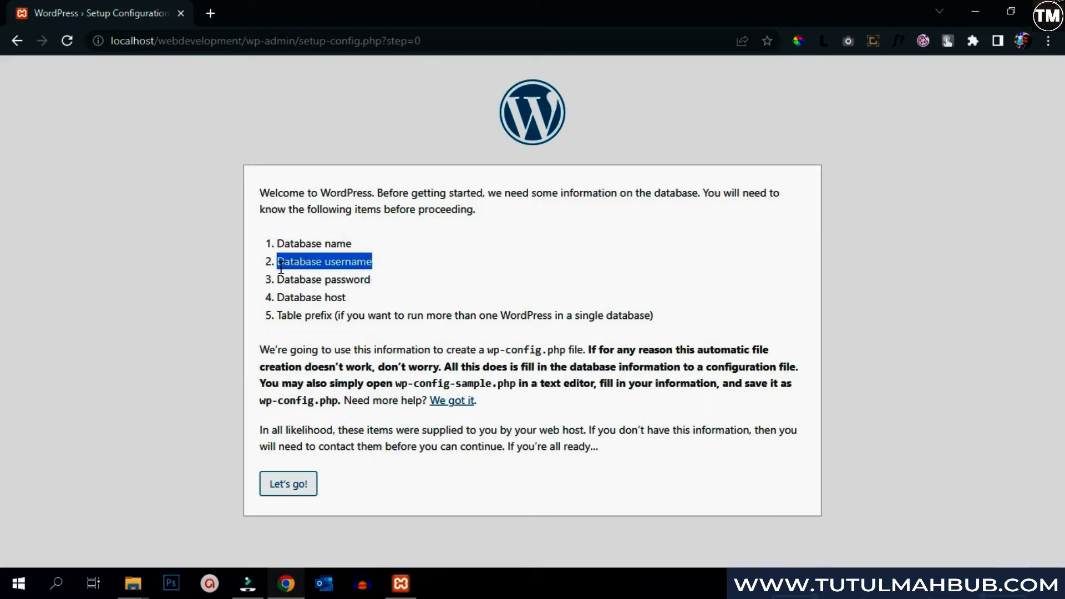
drag(371, 280, 281, 281)
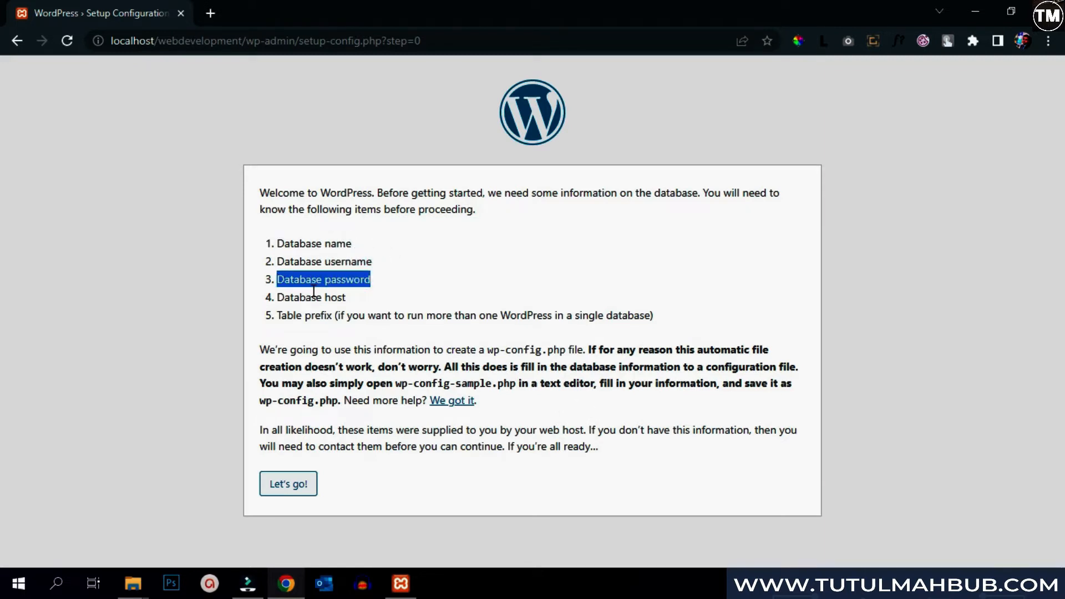
drag(347, 297, 335, 322)
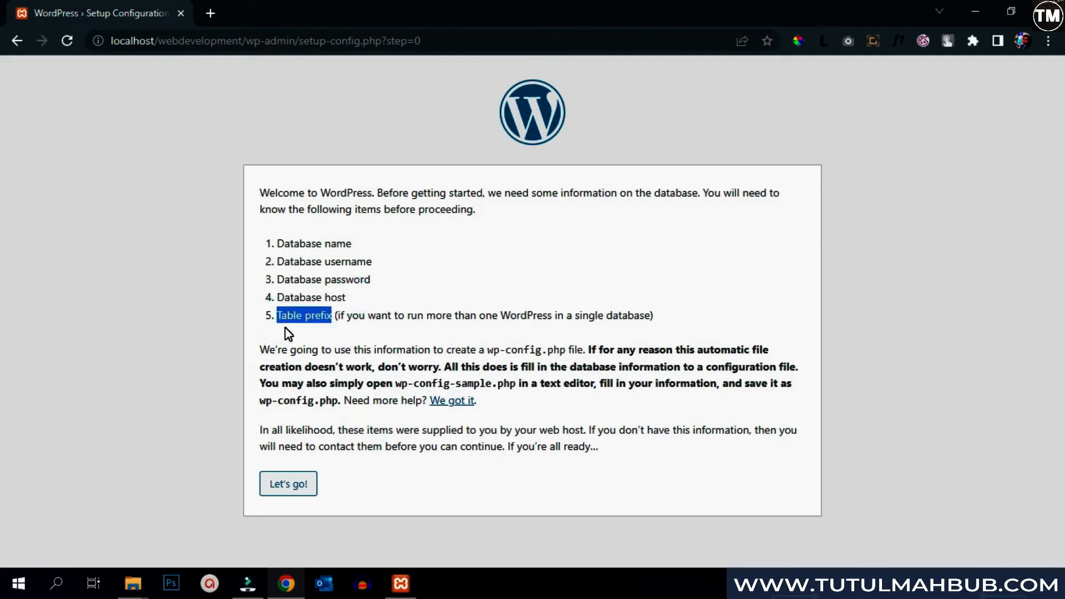
click(211, 13)
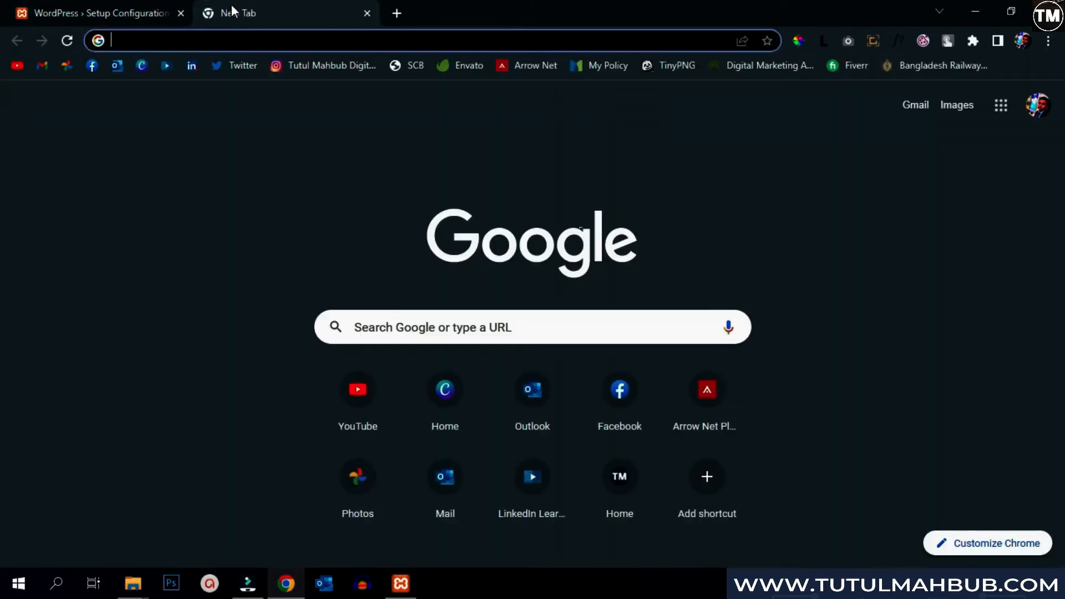
- Open phpMyAdmin from localhost, go to Databases, and type wordpress as the new database name
text(localh)
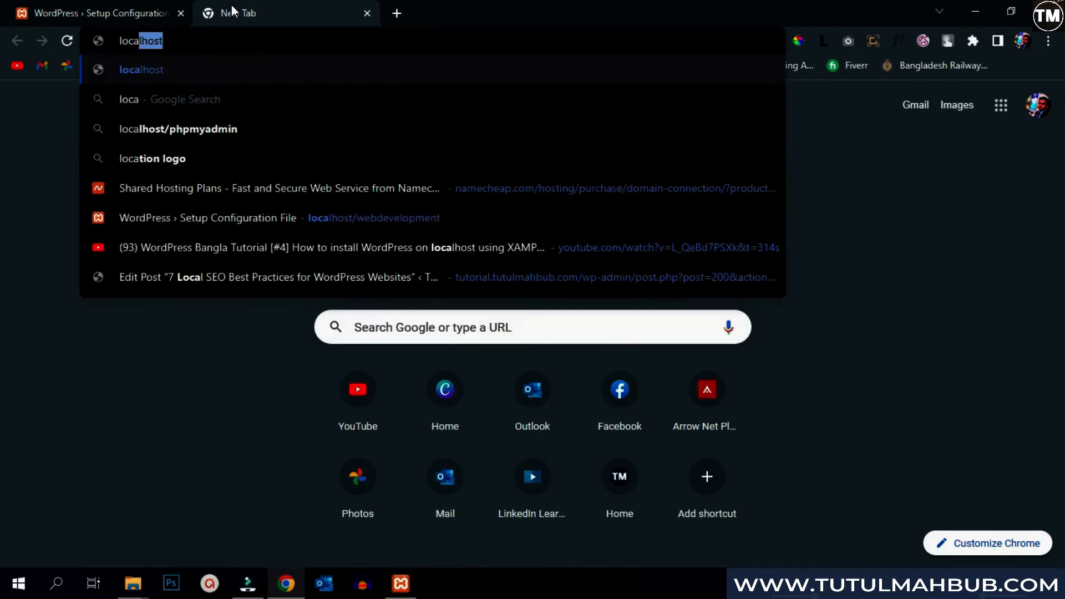
text(ost)
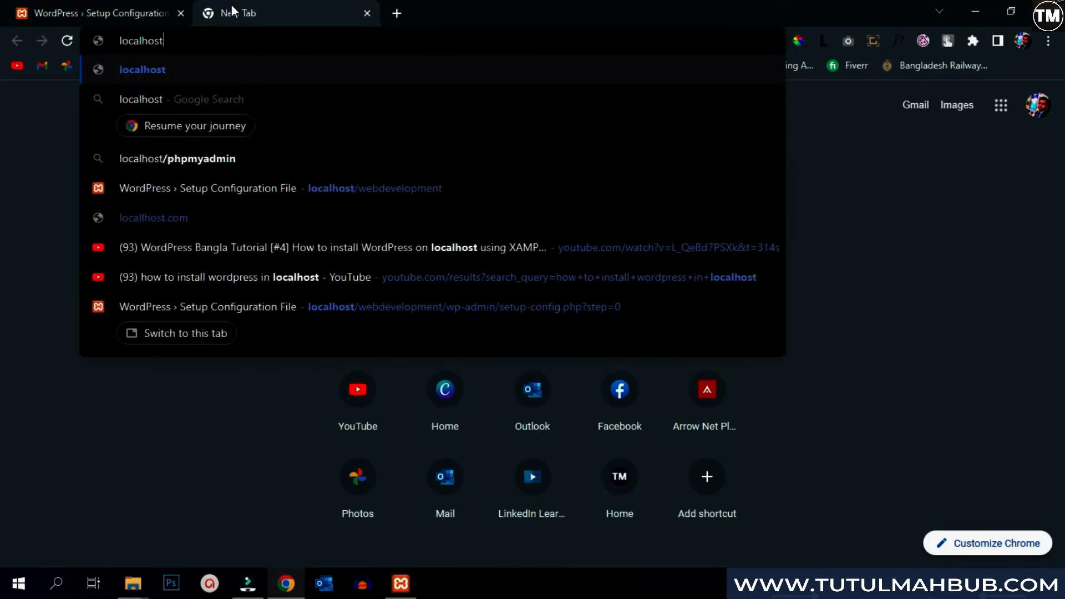
key(Return)
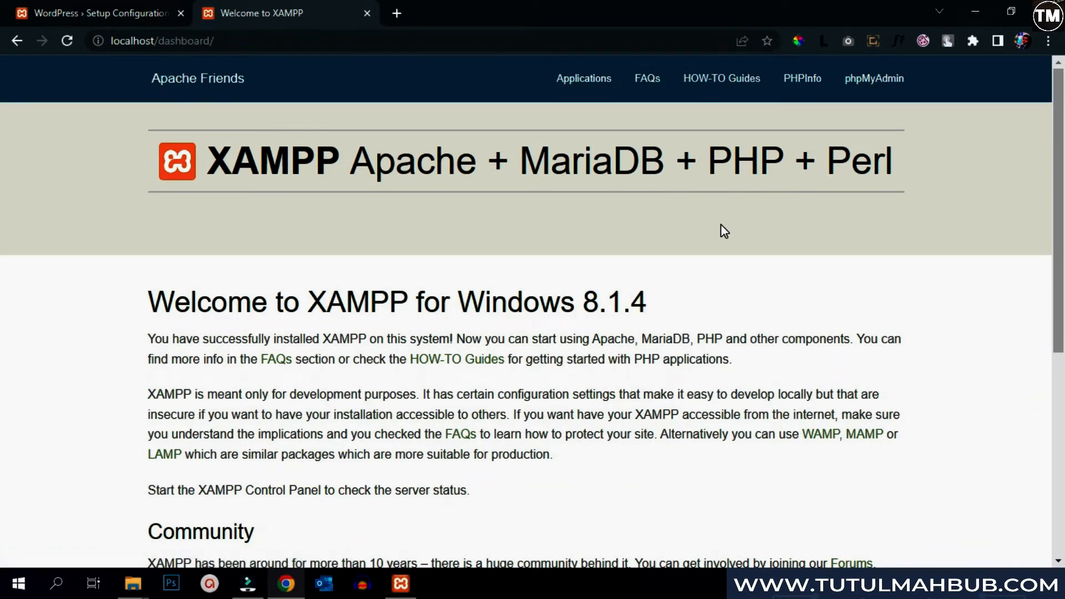
click(875, 79)
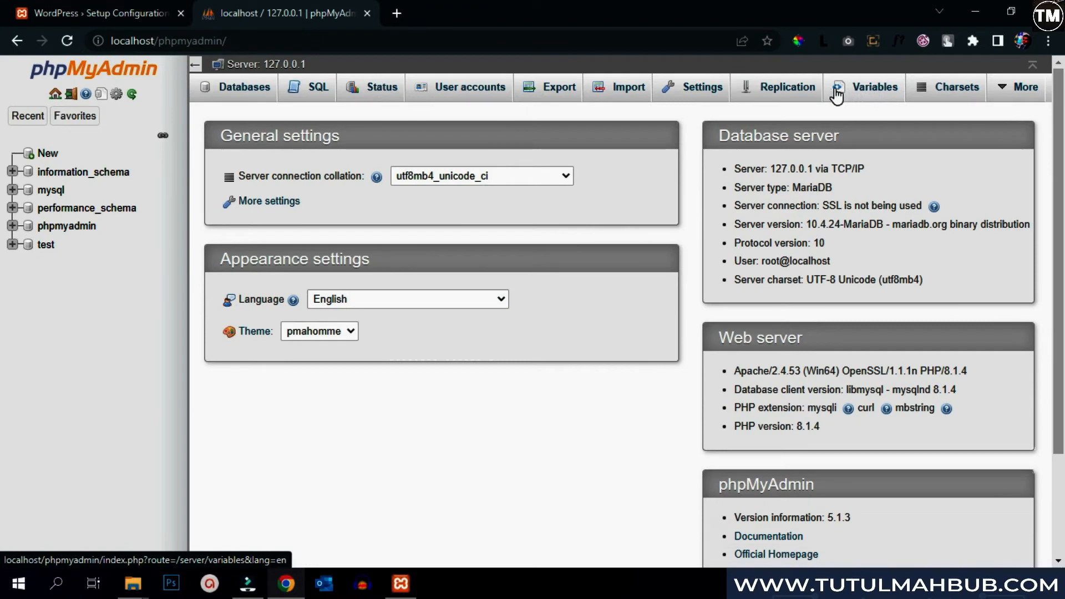
click(241, 94)
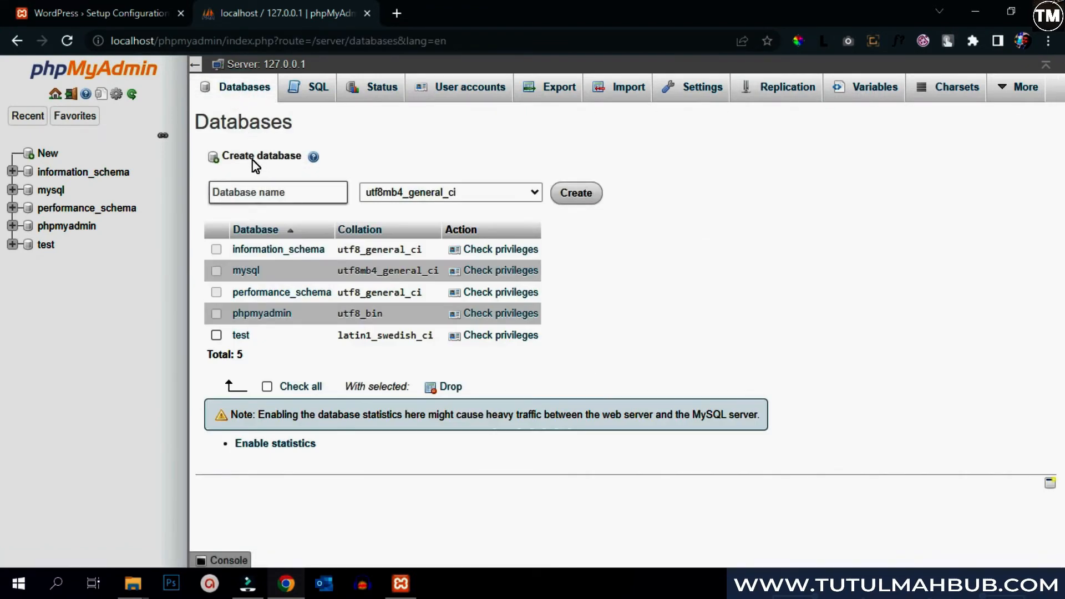
click(256, 192)
text(w)
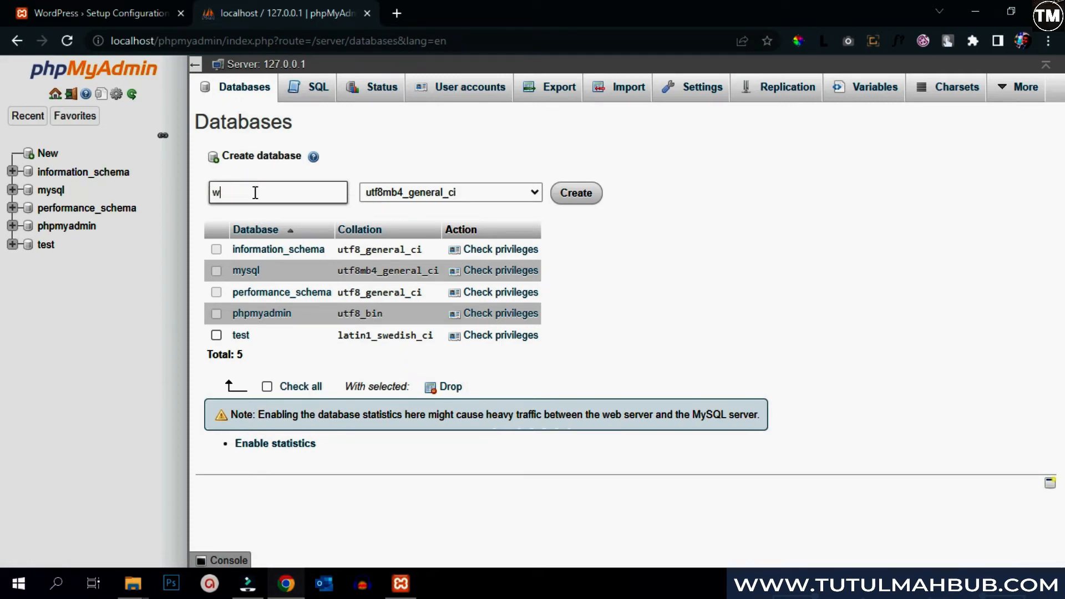
text(ordpress)
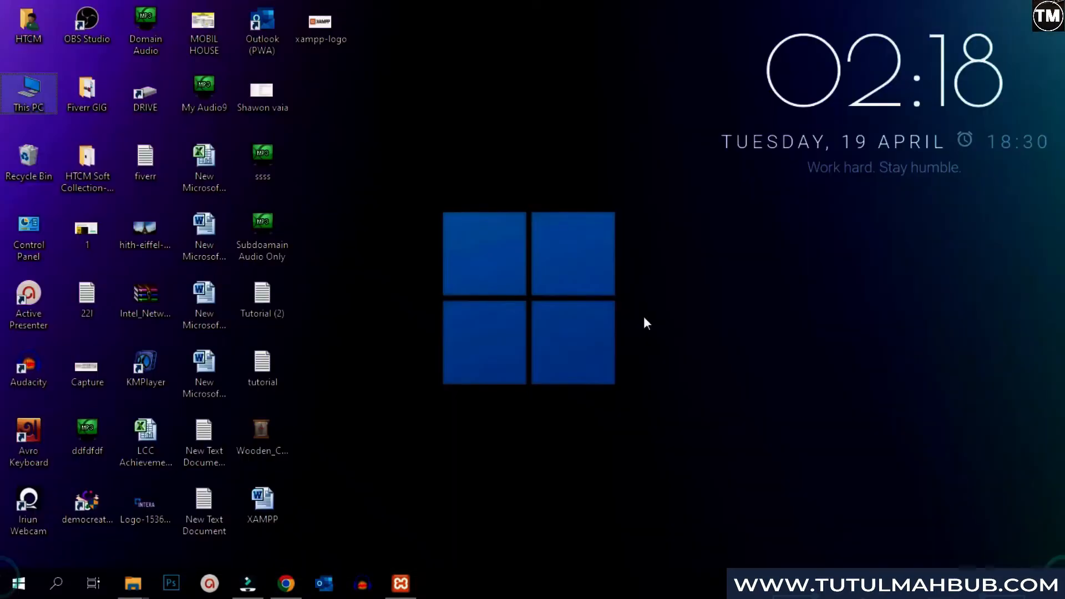
- Create a desktop text file named Wordpress and type 'database name:' in it
right_click(578, 272)
mouse_move(616, 389)
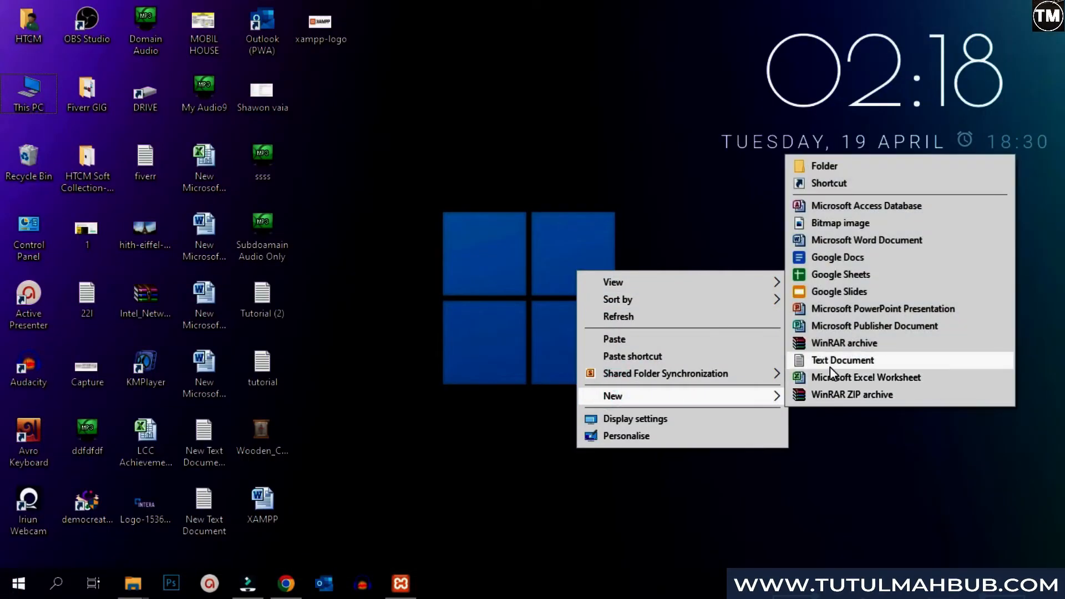
click(830, 360)
text(D)
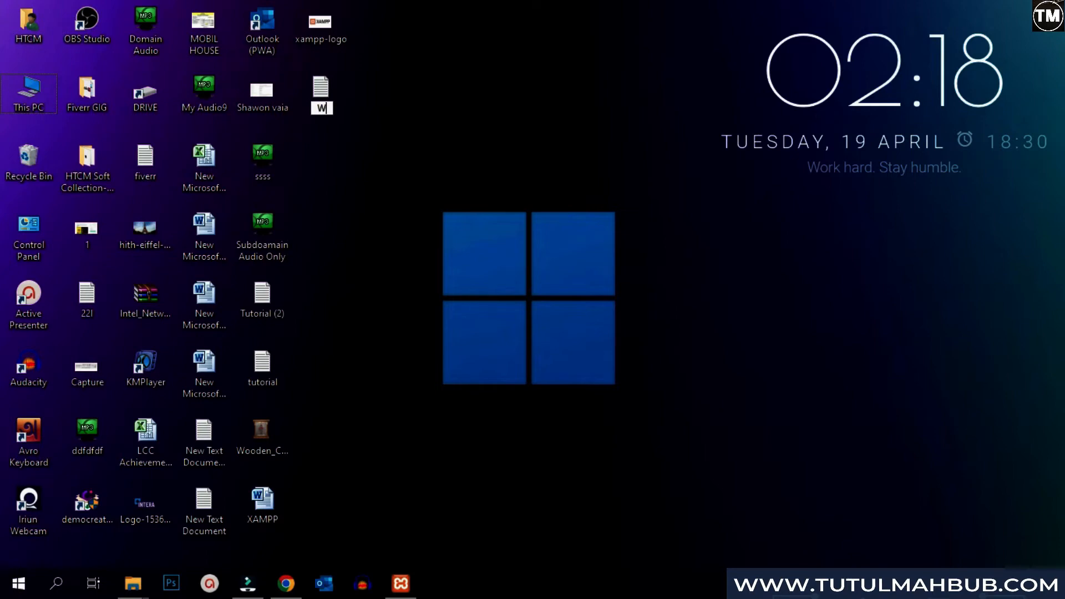
text(ordpress)
key(Return)
key(Return)
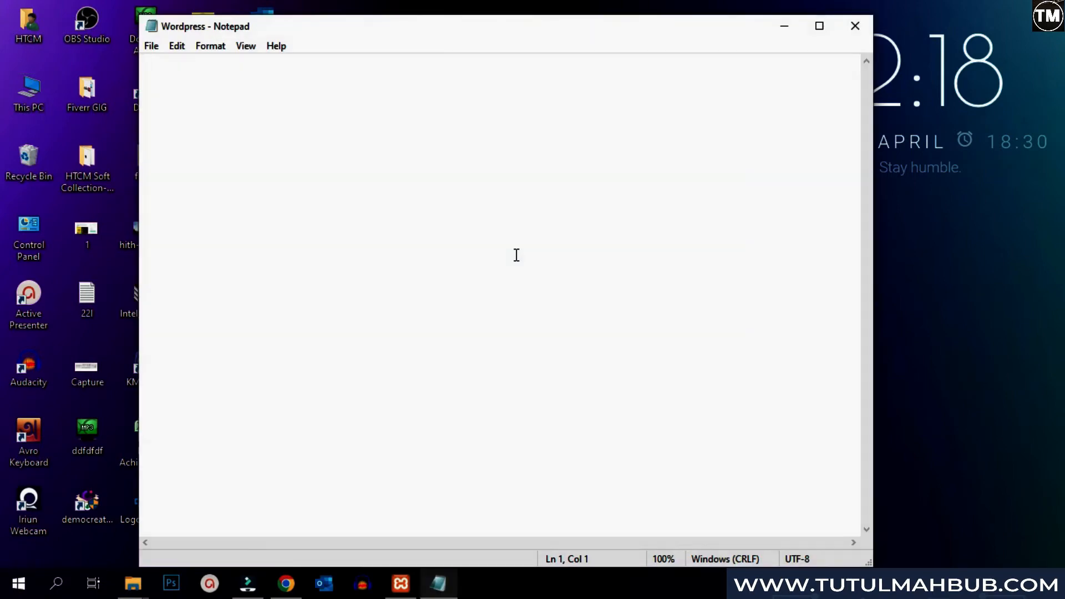
text(Data)
key(BackSpace)
key(BackSpace)
key(BackSpace)
key(BackSpace)
text(database name:)
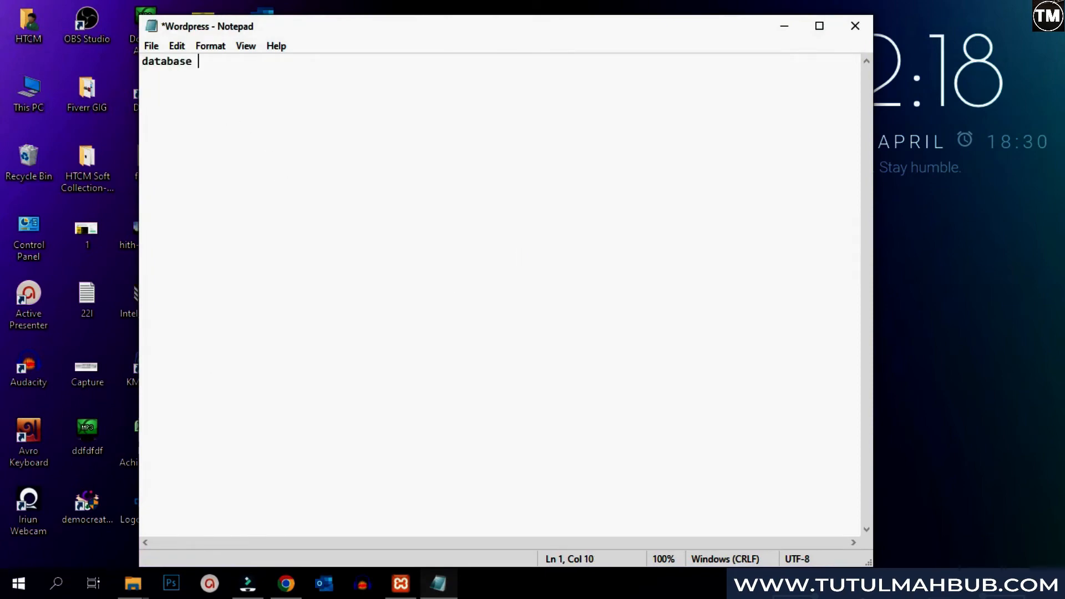
- Paste the name wordpress from phpMyAdmin into the notes, then create the wordpress database
click(287, 587)
drag(274, 190, 179, 196)
key(ctrl+c)
key(alt+Tab)
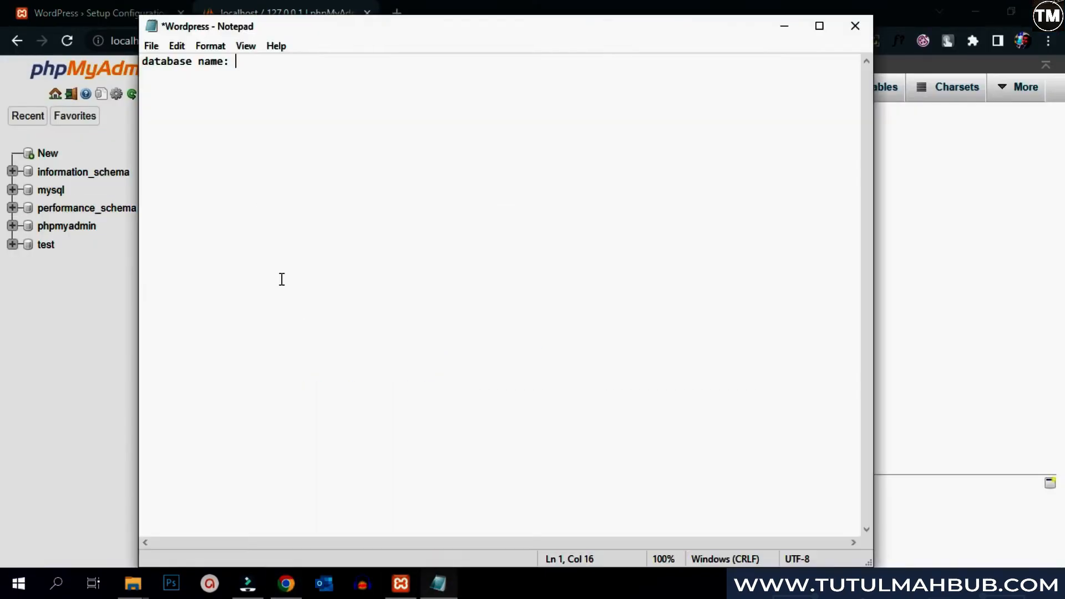
key(ctrl+v)
key(Home)
key(Return)
key(Return)
click(316, 95)
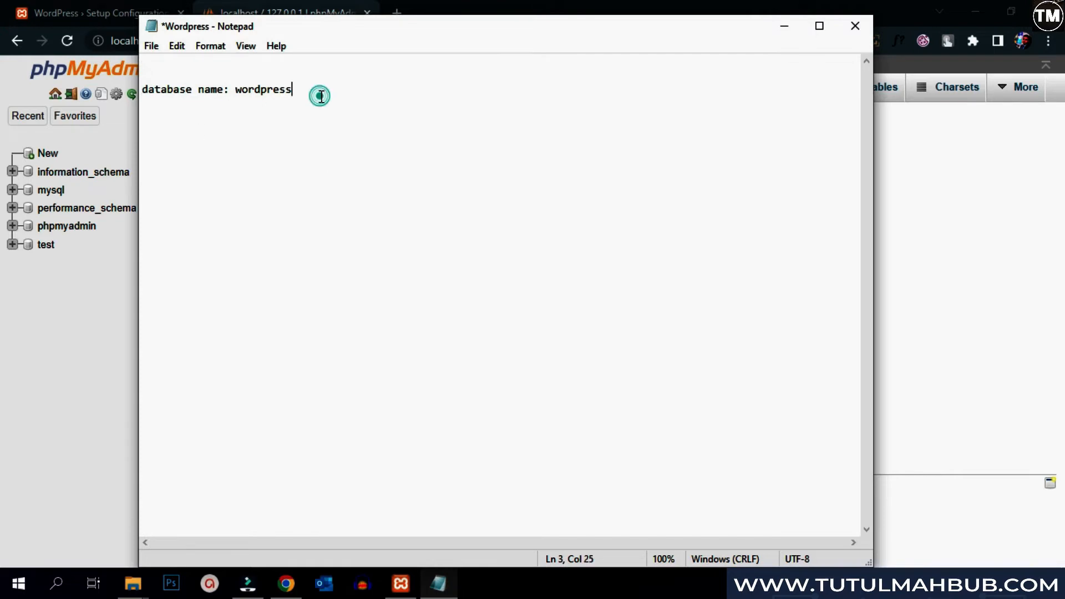
key(alt+Tab)
click(572, 195)
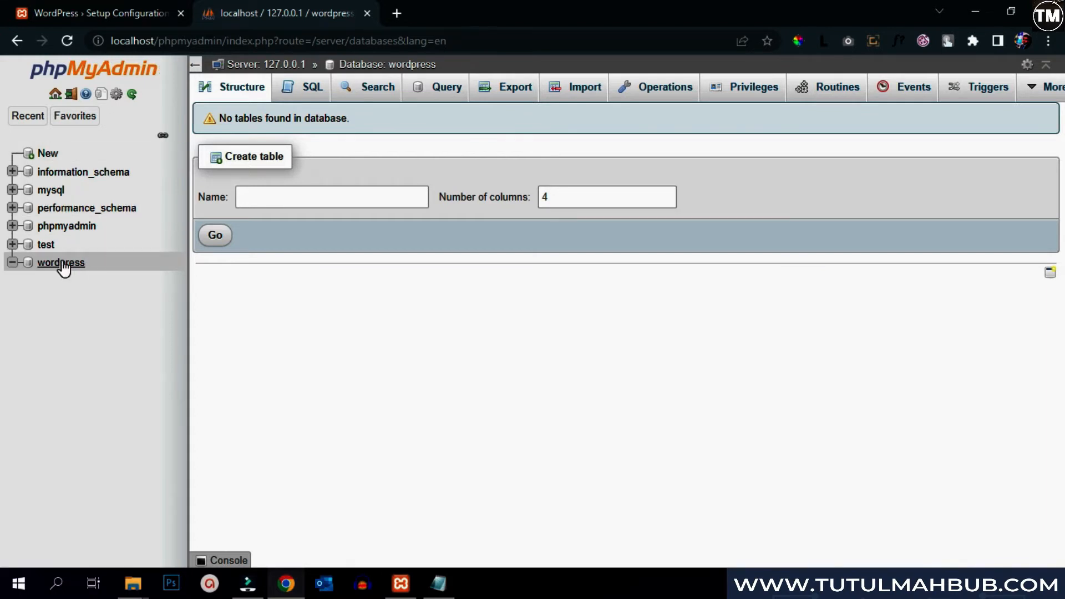
- Open the wordpress database's Privileges tab and start adding a new user account
click(745, 94)
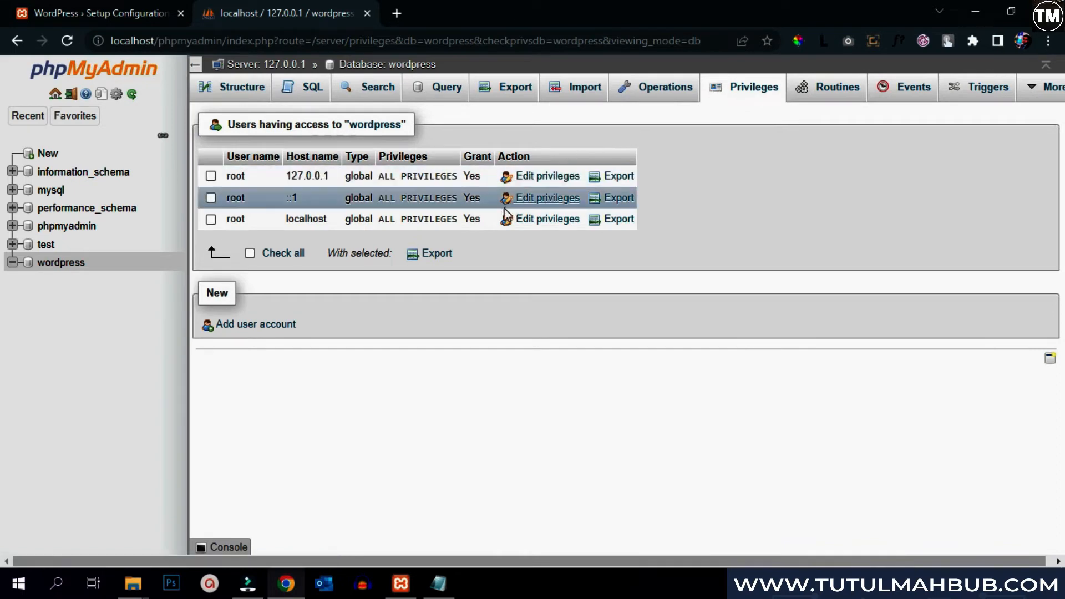
click(274, 325)
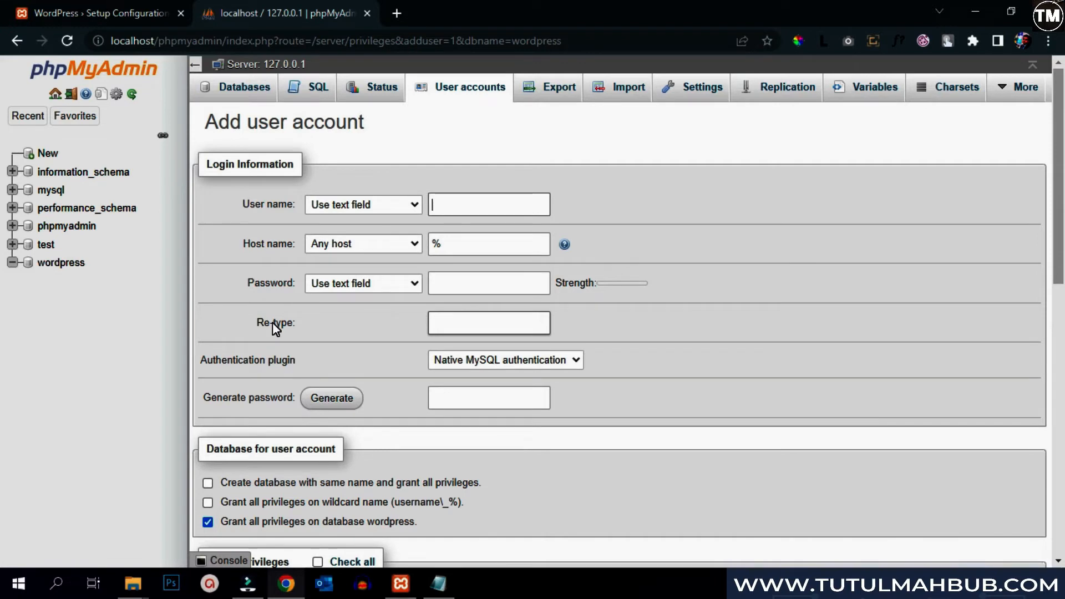
- Enter the new user name and copy it into the Notepad notes as the database user name
click(481, 206)
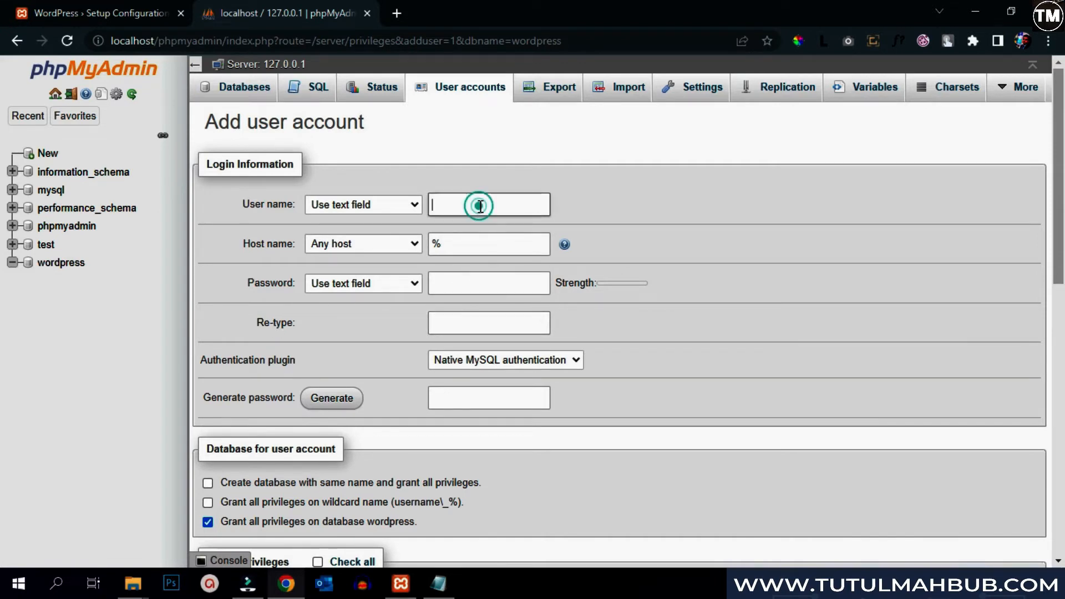
text(tutulmahbub)
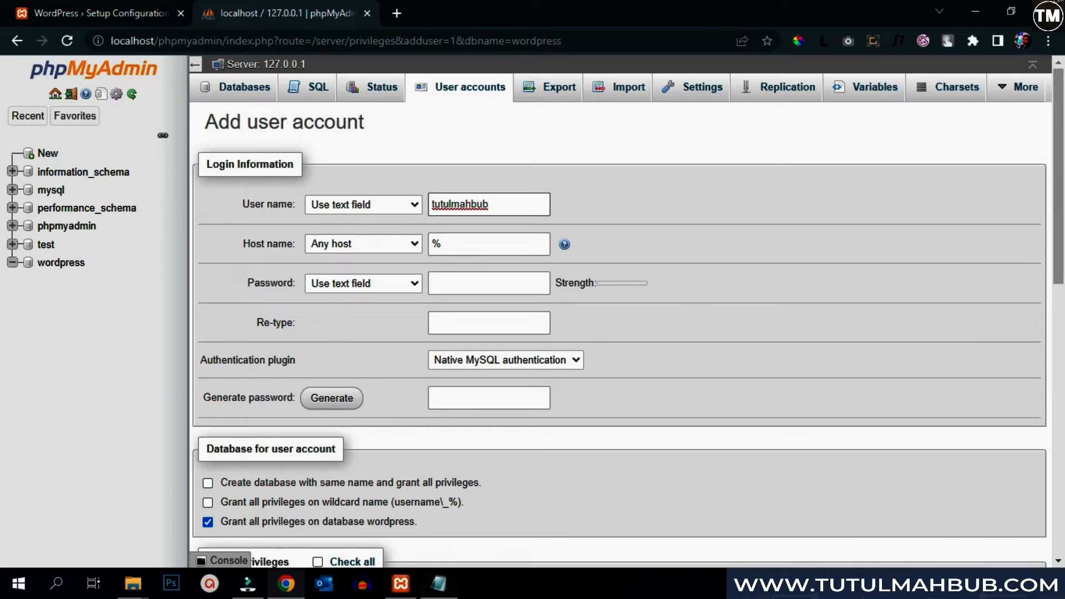
click(438, 583)
key(Return)
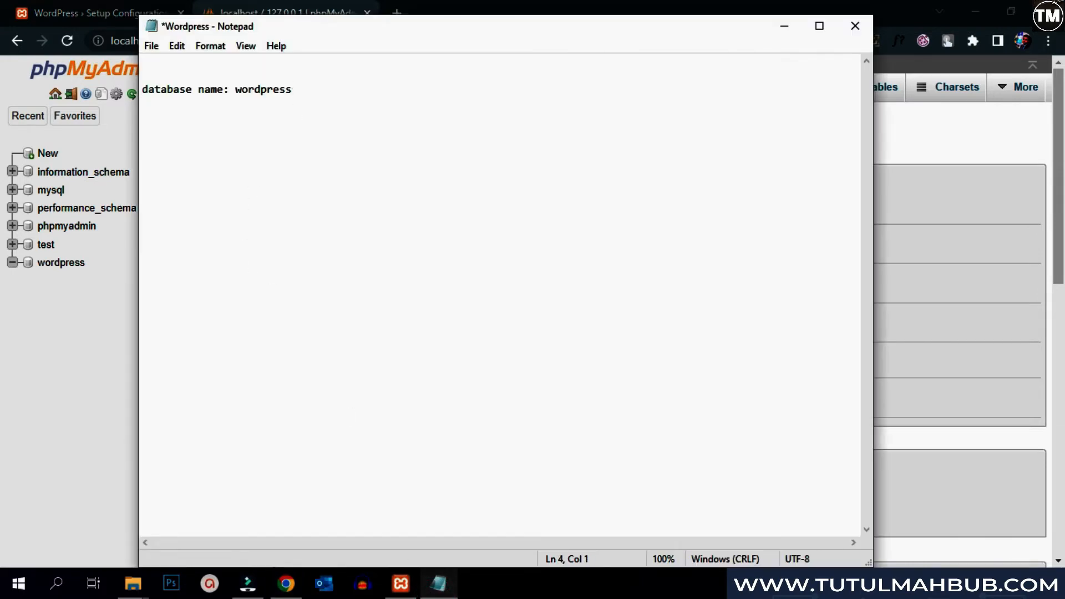
text(database user name:)
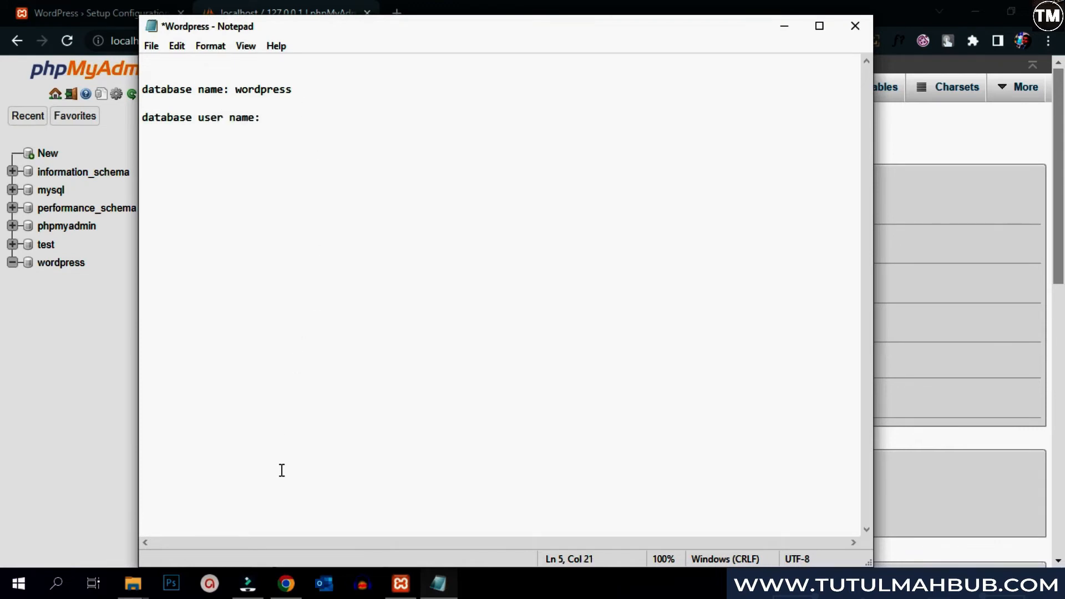
click(286, 584)
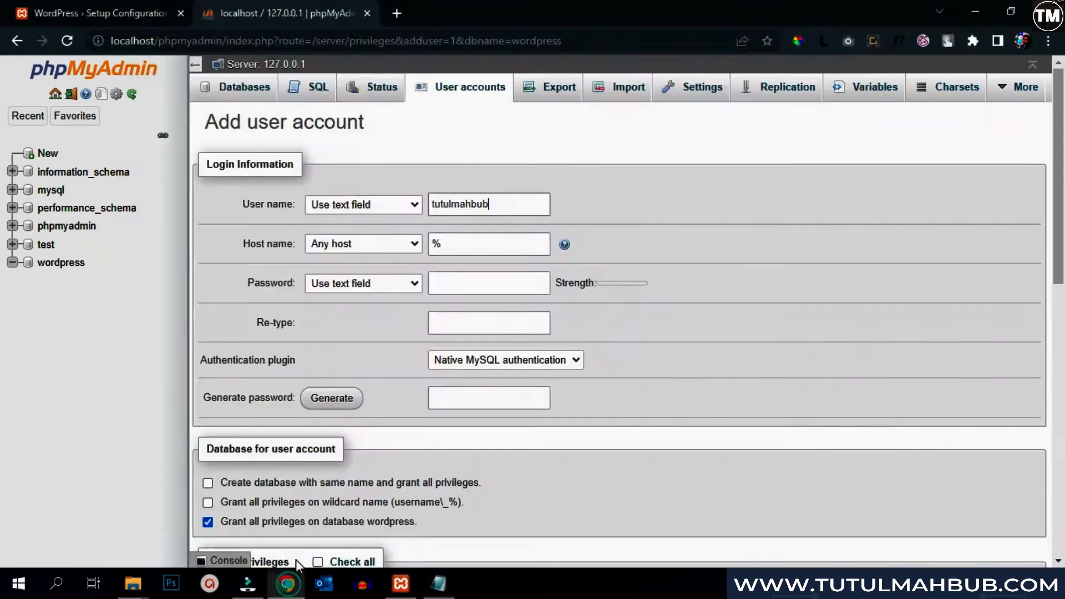
drag(499, 206, 430, 208)
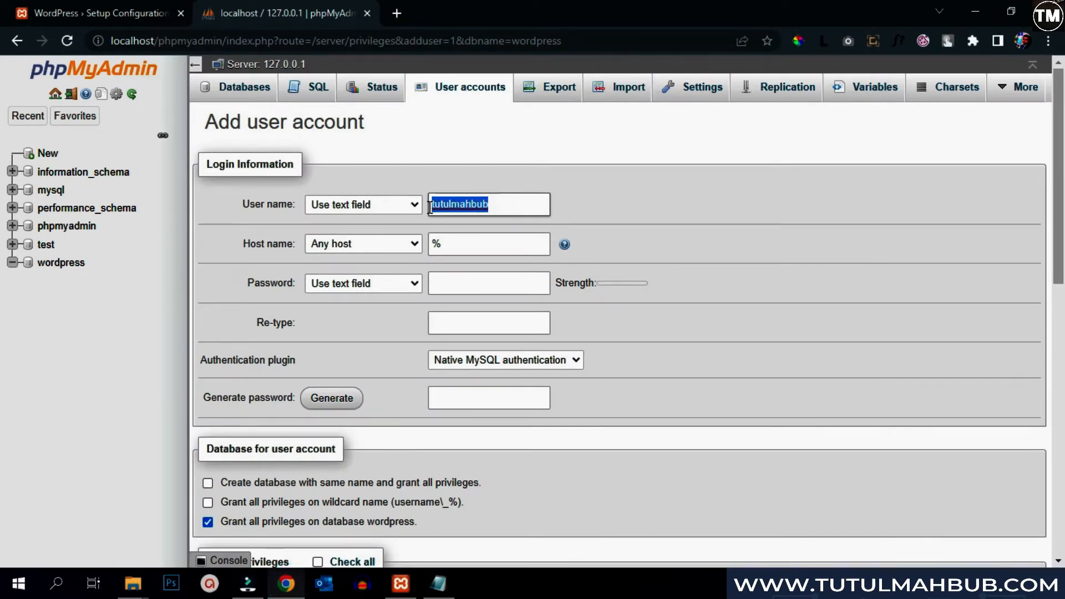
key(ctrl+c)
click(438, 584)
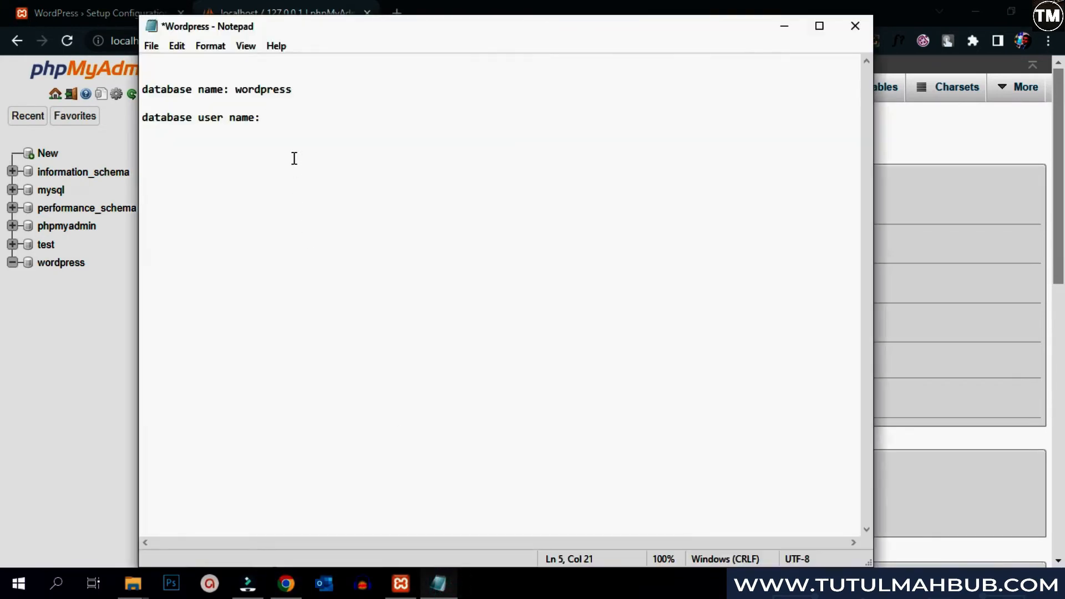
key(ctrl+v)
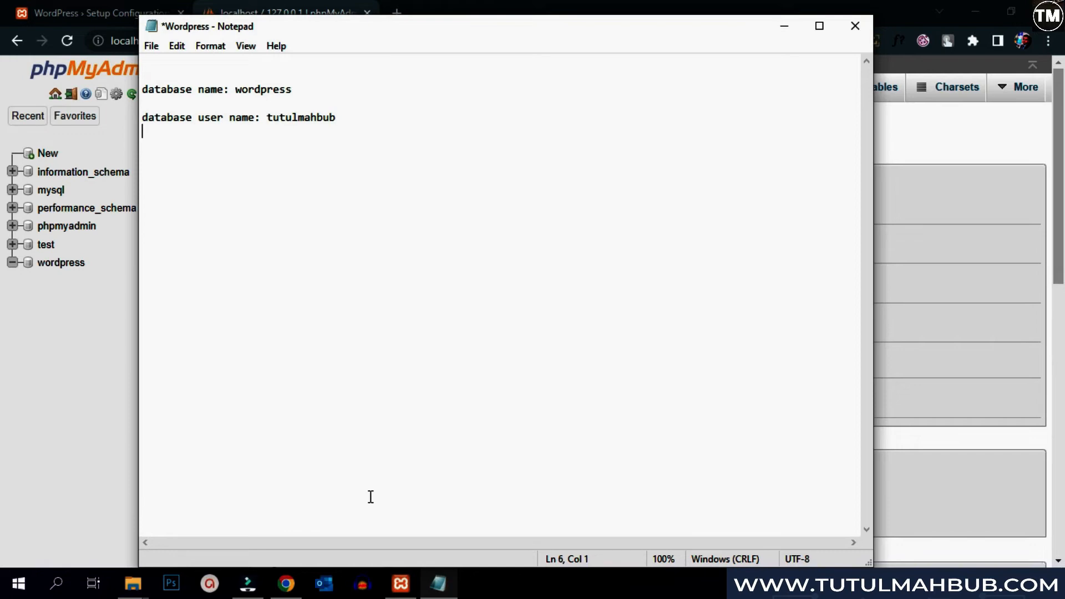
click(286, 584)
- Set host to Local, enter and confirm the password, and record the database password in the notes
click(355, 246)
click(344, 273)
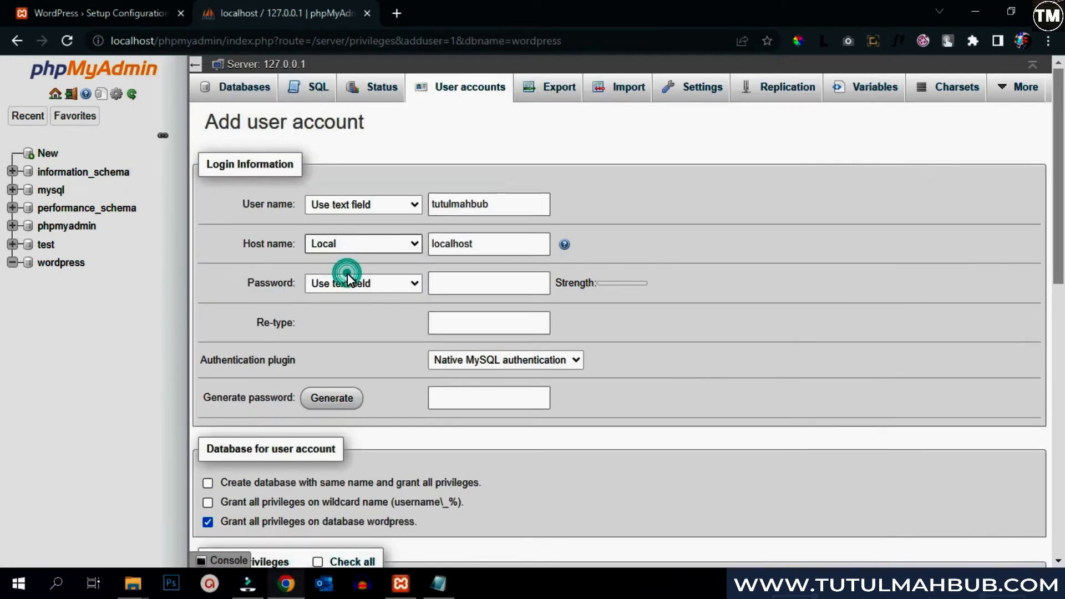
click(528, 282)
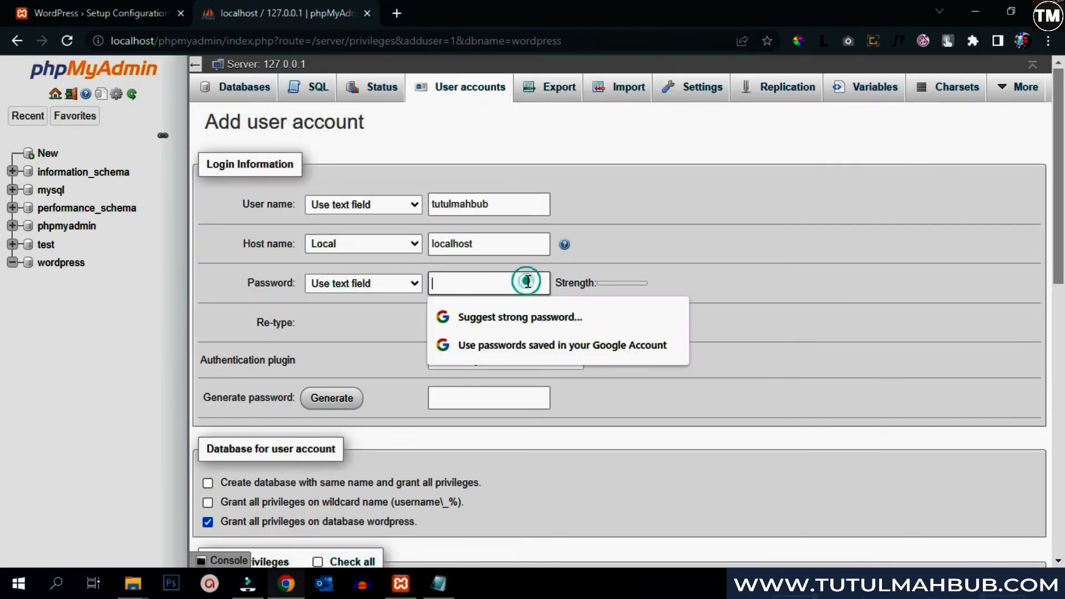
text(••)
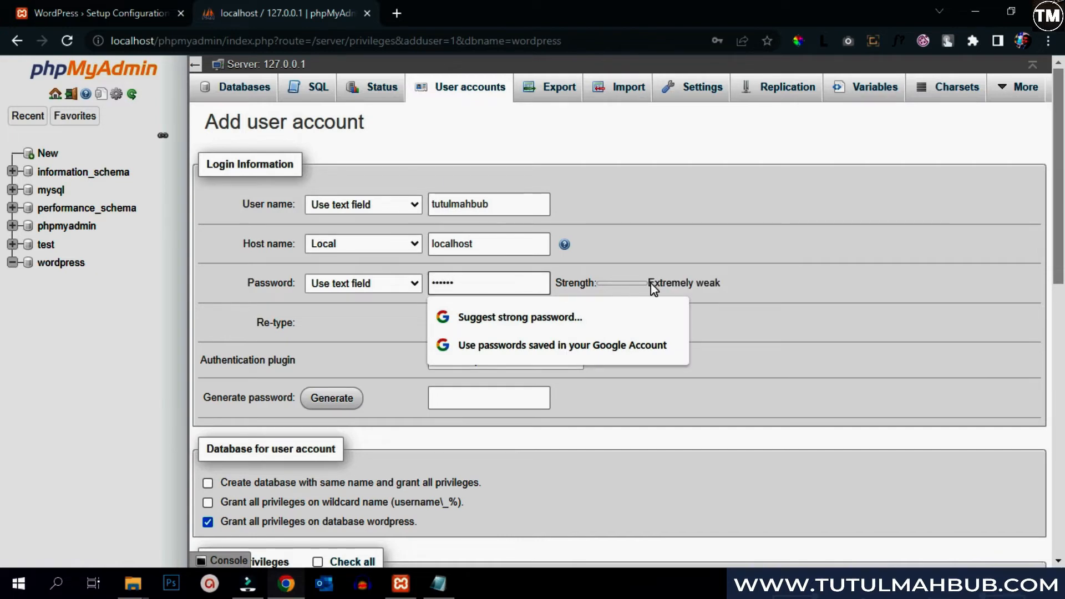
click(802, 254)
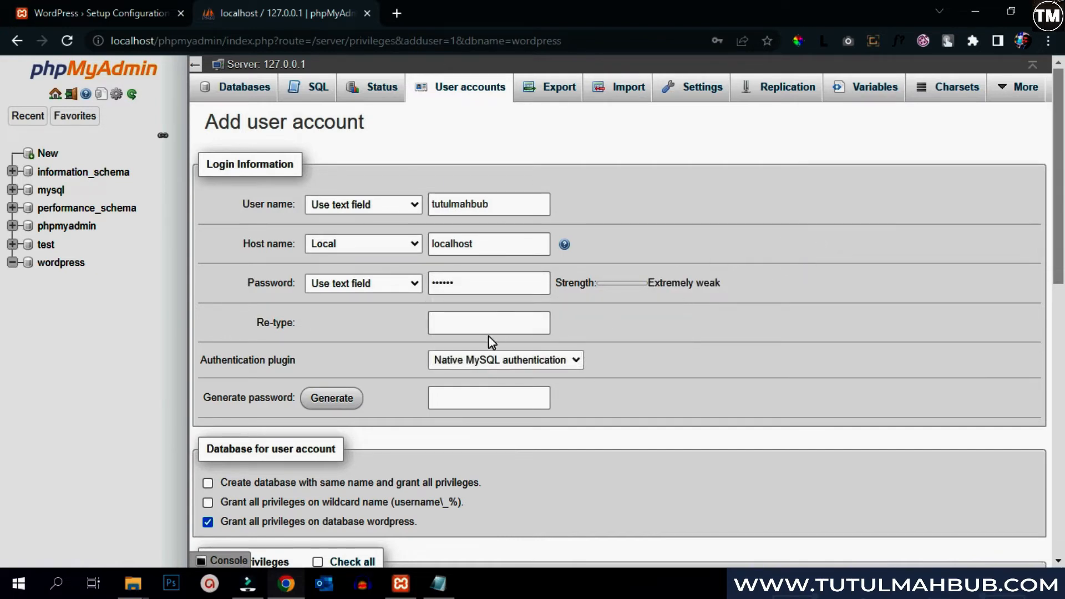
click(488, 327)
text(•••)
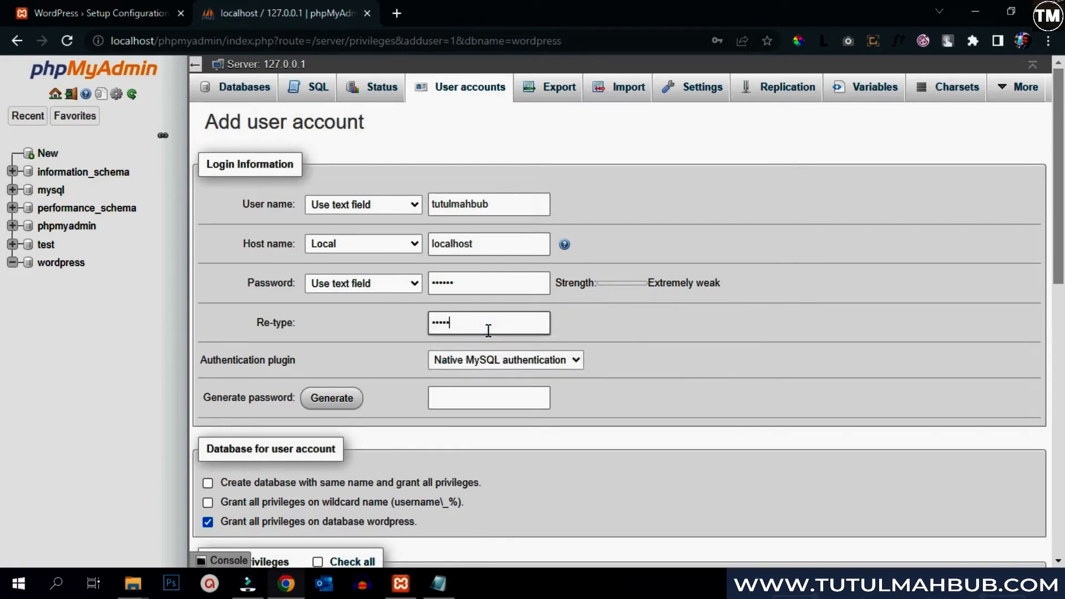
key(alt+Tab)
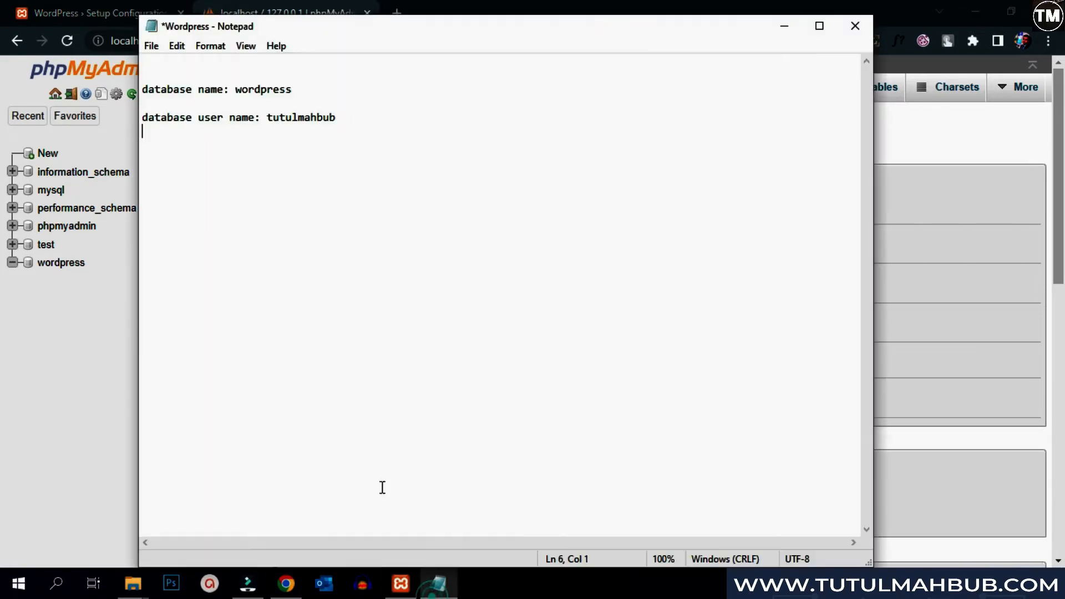
text(database password: 123456)
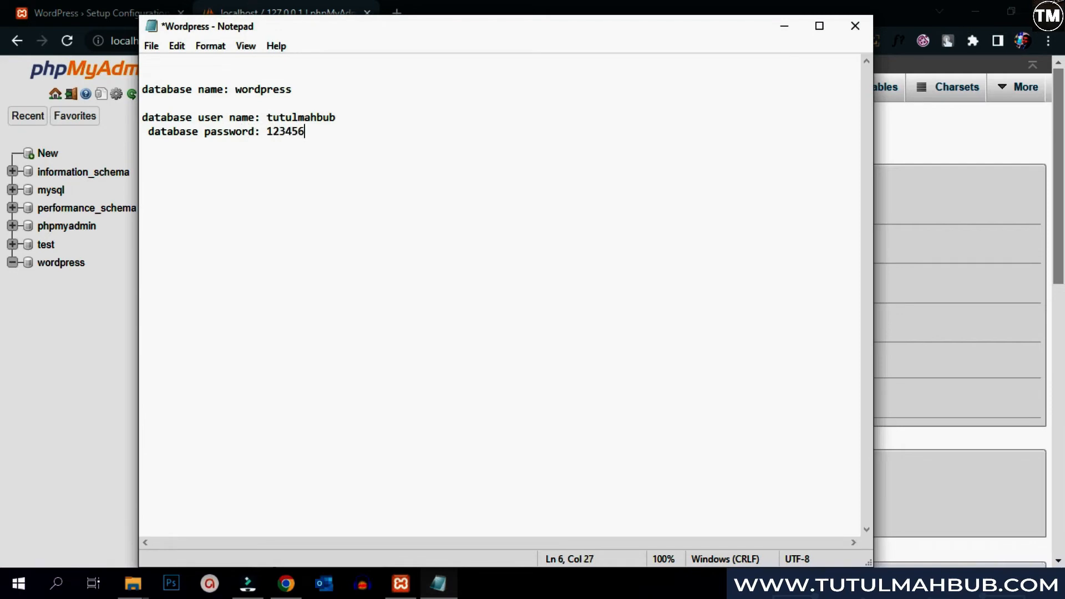
key(alt+Tab)
- Check all global privileges and create the user account
scroll(371, 317, down, 1)
scroll(366, 319, down, 1)
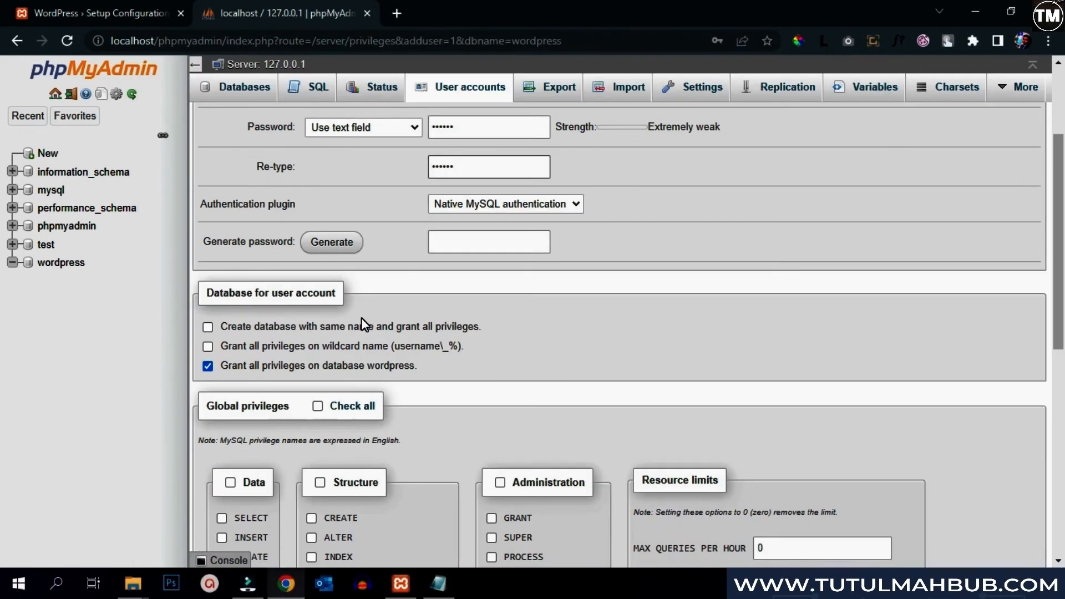
click(318, 406)
scroll(518, 365, down, 8)
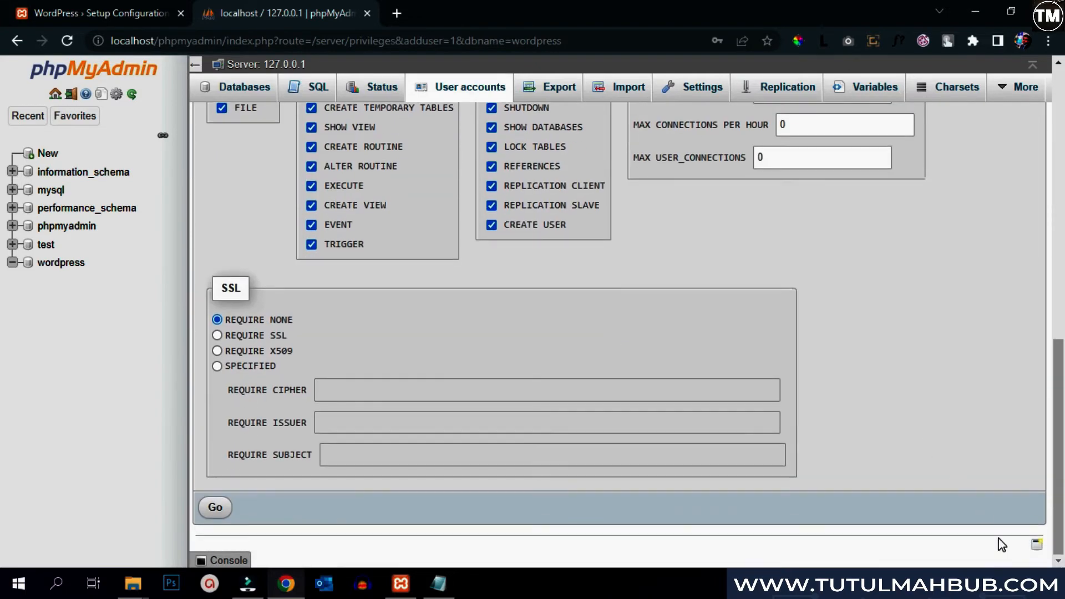
click(217, 508)
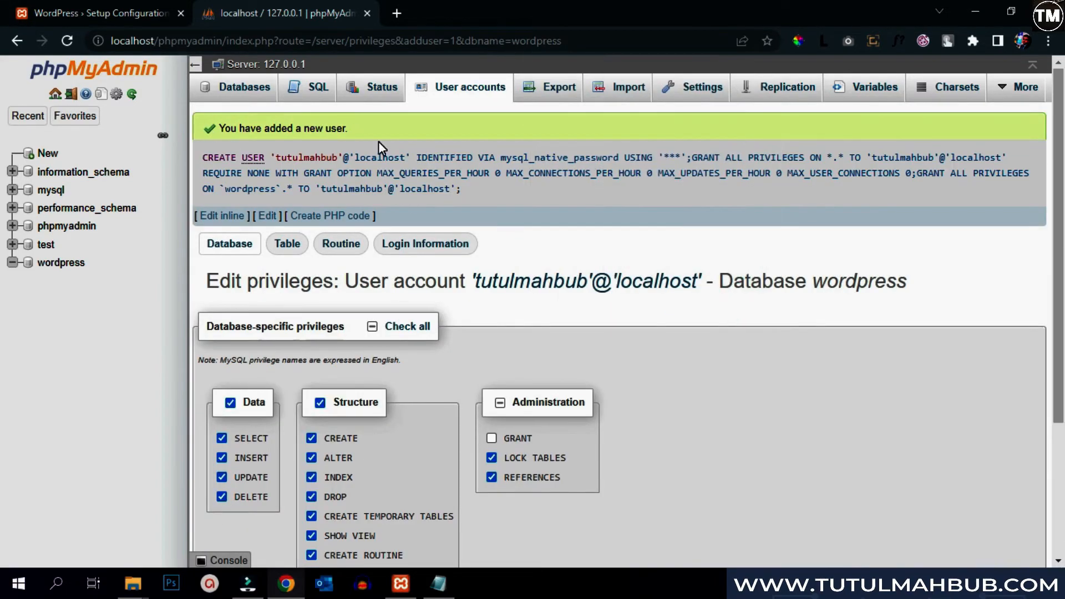
- Remove the stray leading space from the password line in the notes
click(438, 583)
click(151, 133)
key(BackSpace)
click(286, 585)
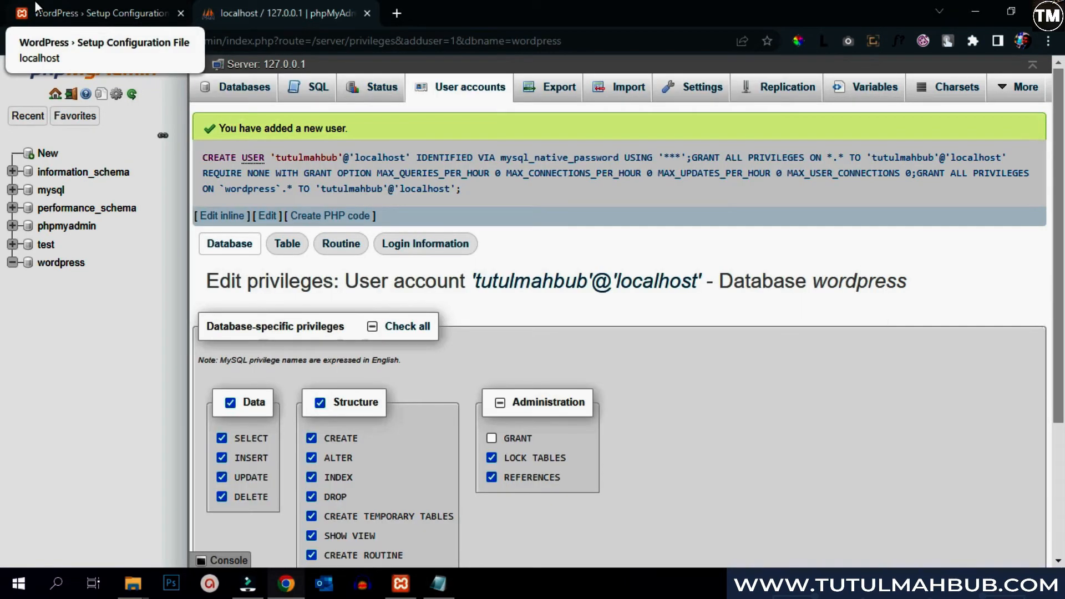
- Open WordPress's connection details form and paste 'wordpress' as the Database Name
click(35, 1)
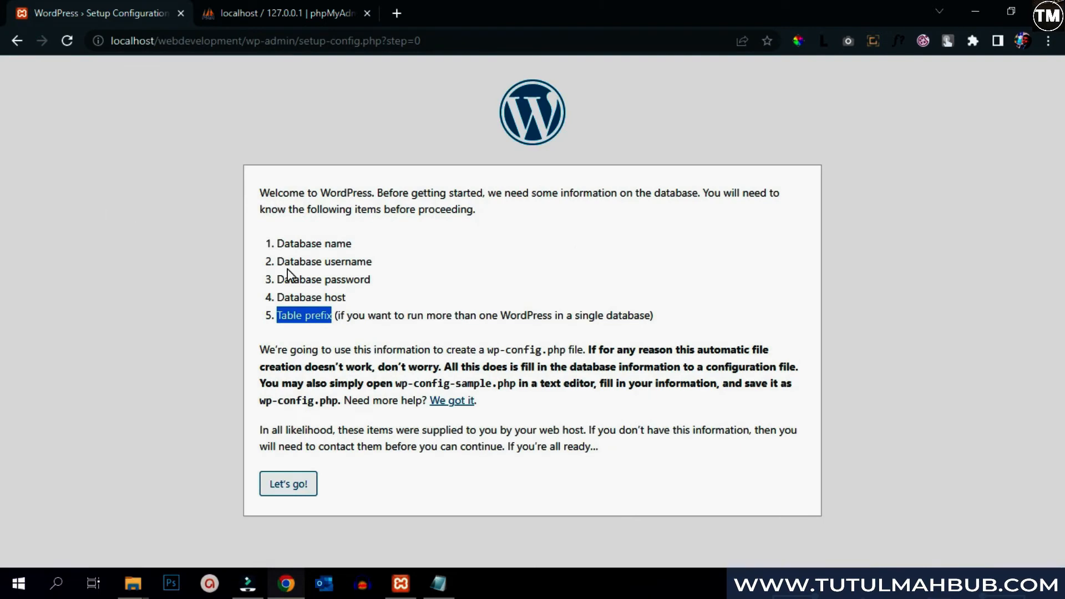
drag(356, 242, 320, 279)
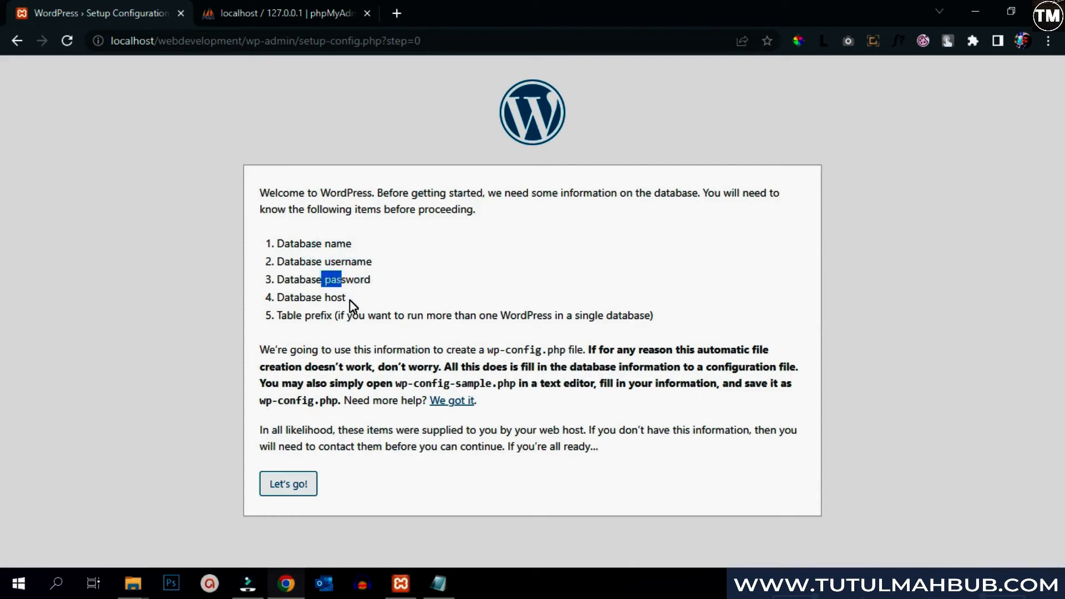
click(286, 483)
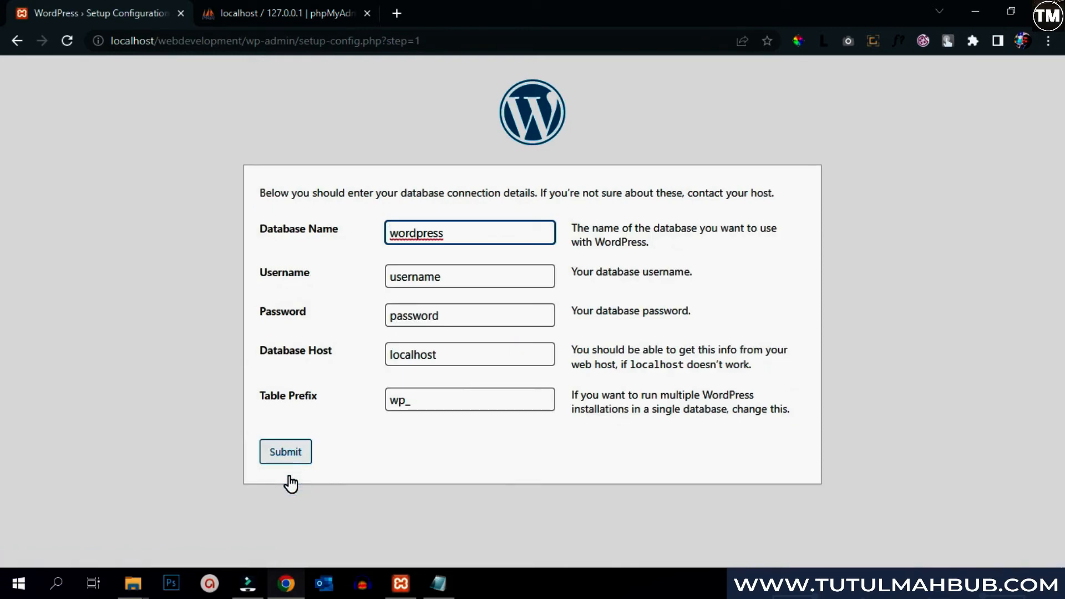
click(438, 584)
double_click(286, 88)
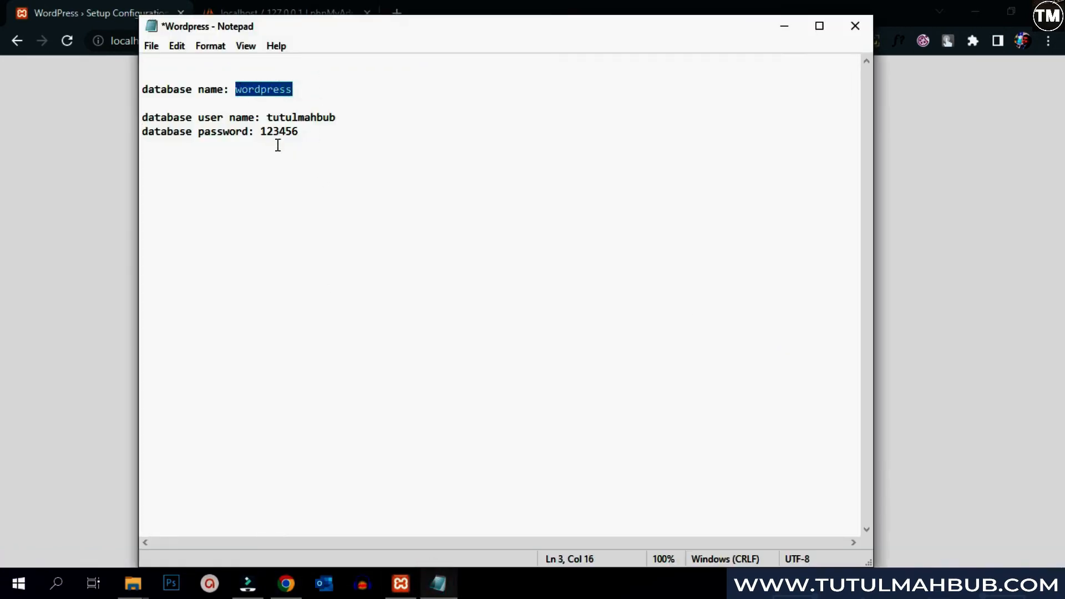
click(438, 584)
drag(466, 231, 331, 236)
key(ctrl+v)
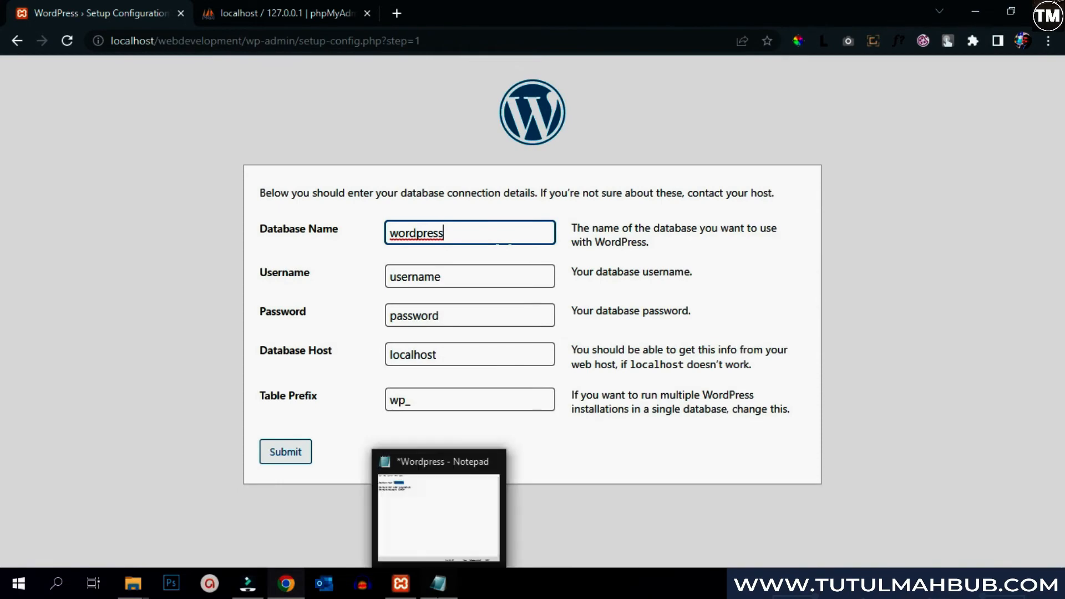
- Paste the database username and password from the notes and submit the connection details
click(438, 583)
drag(349, 118, 268, 117)
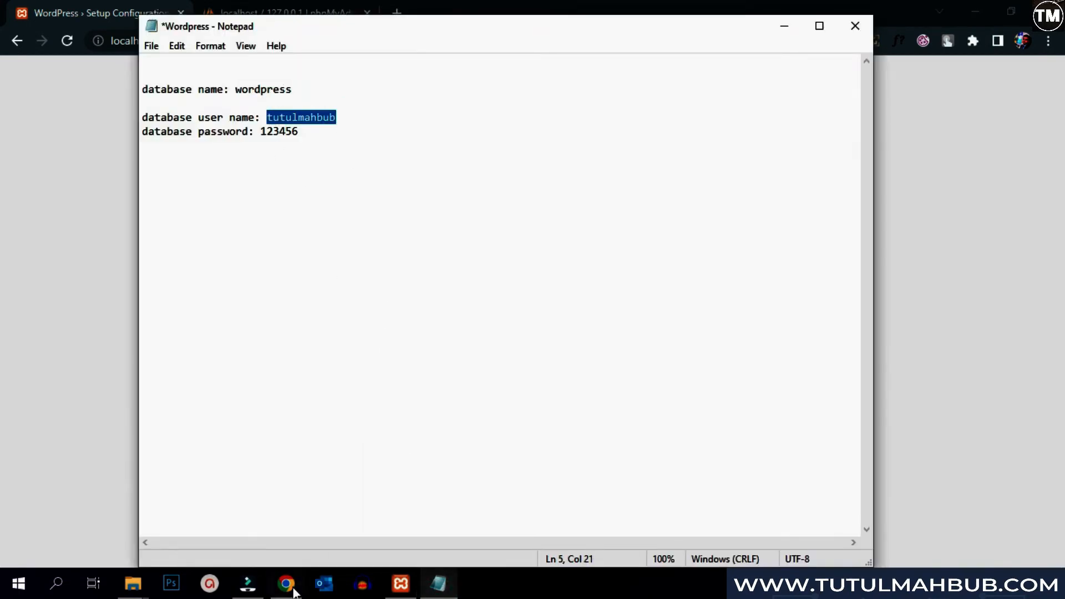
click(293, 591)
drag(450, 273, 368, 276)
key(ctrl+v)
click(438, 583)
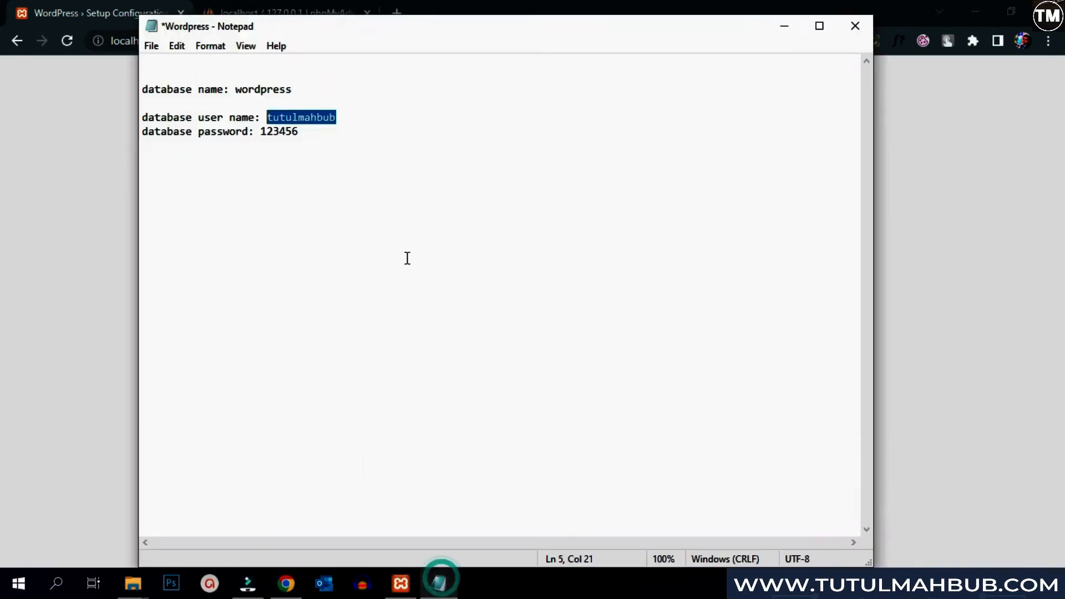
drag(325, 132, 261, 131)
click(287, 584)
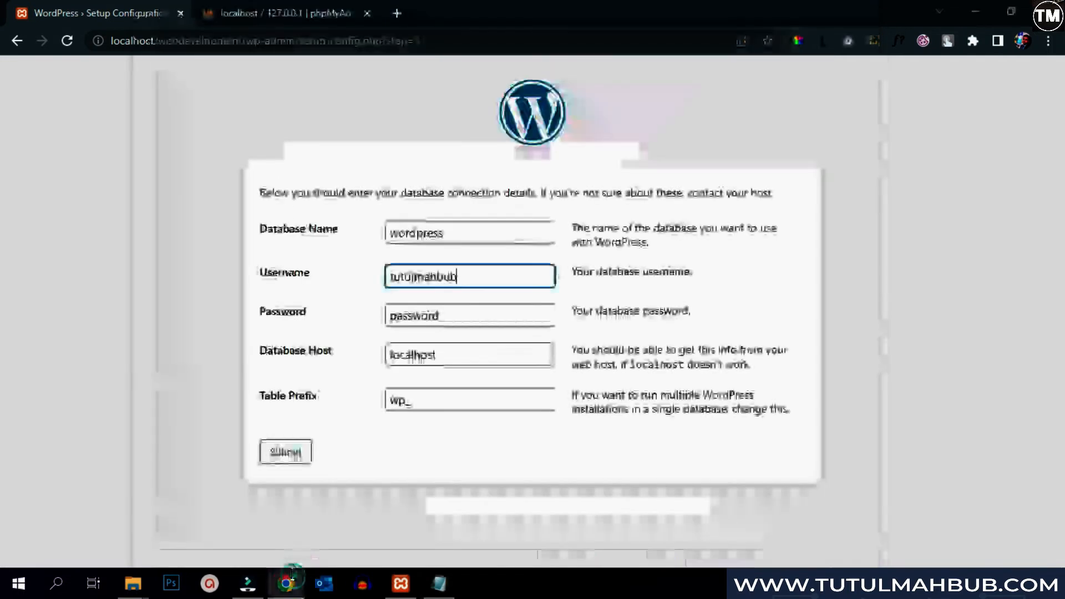
drag(452, 311, 340, 316)
key(ctrl+v)
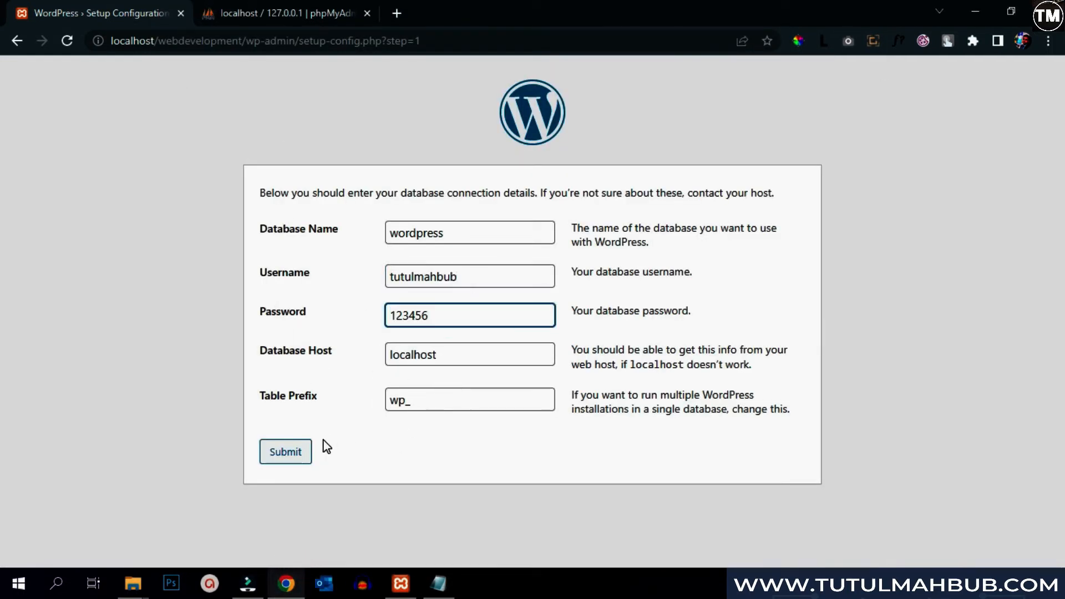
click(271, 459)
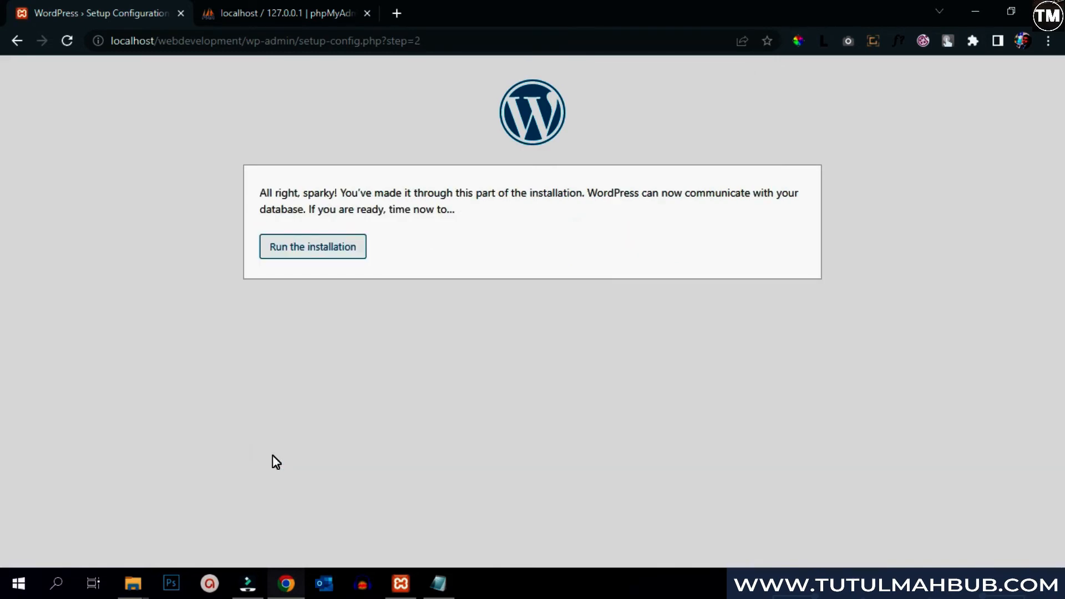
- Start the installation with site title 'WordPress Project' and enter the admin username
click(333, 255)
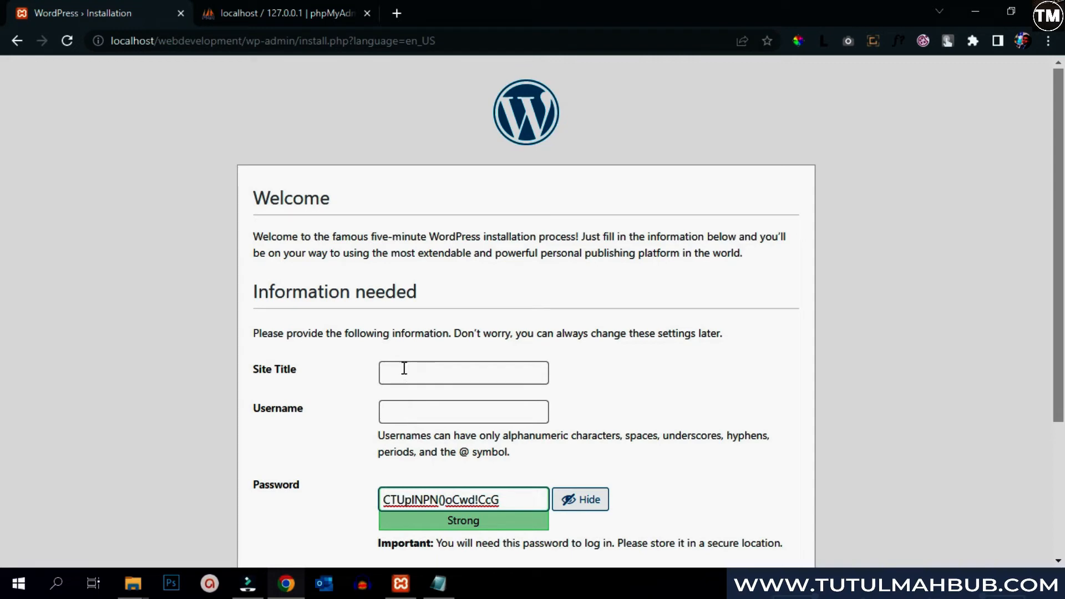
click(401, 370)
text(WordPress Project)
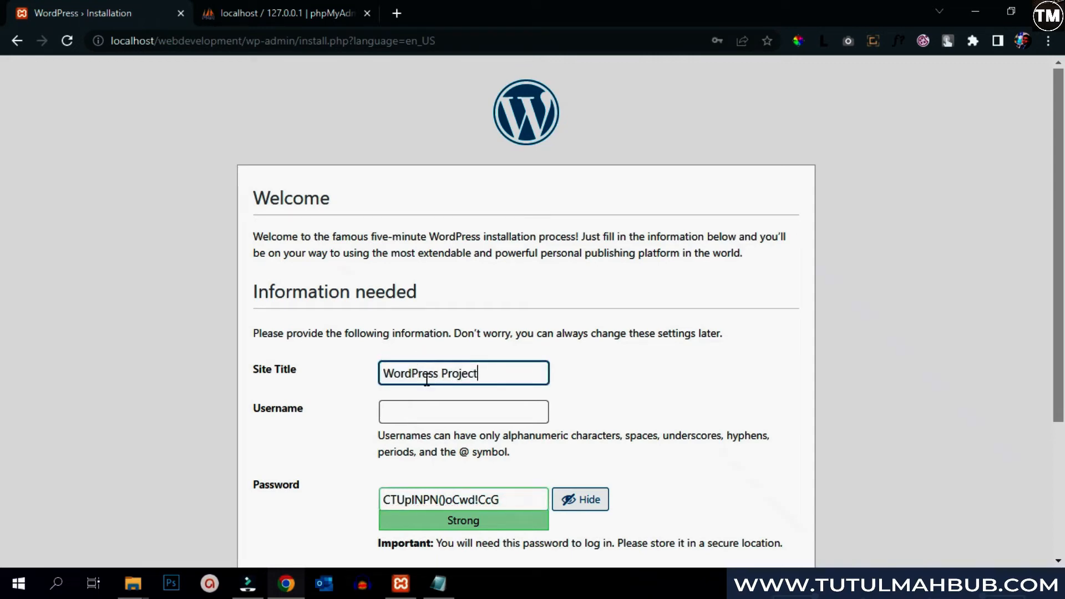
click(434, 408)
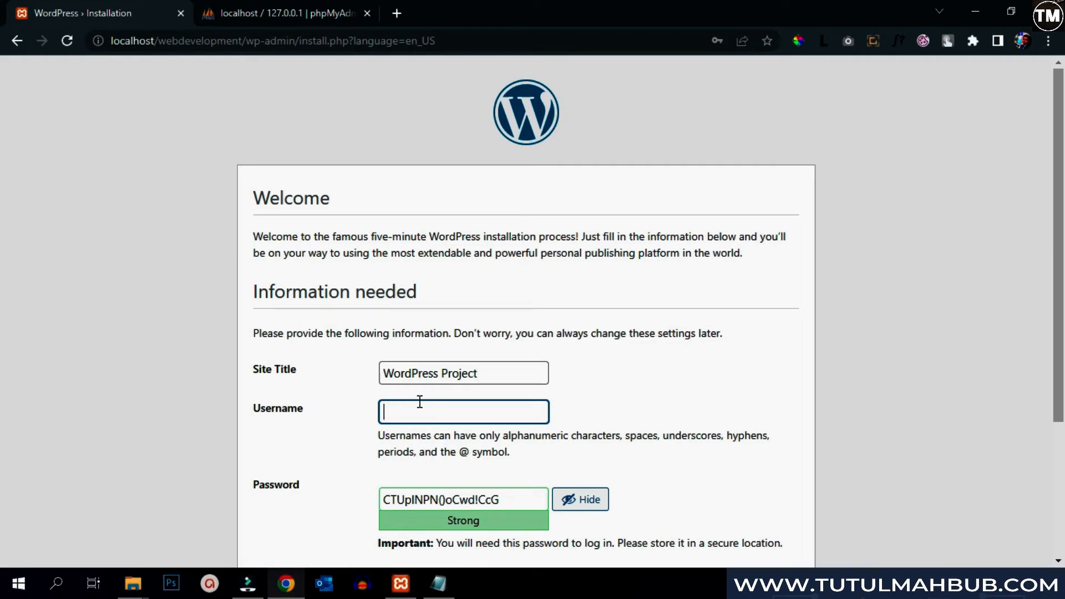
text(tutulmahbub)
- Add the WordPress username and a 'Password:' line to the notes
click(428, 591)
key(Return)
key(Return)
key(Return)
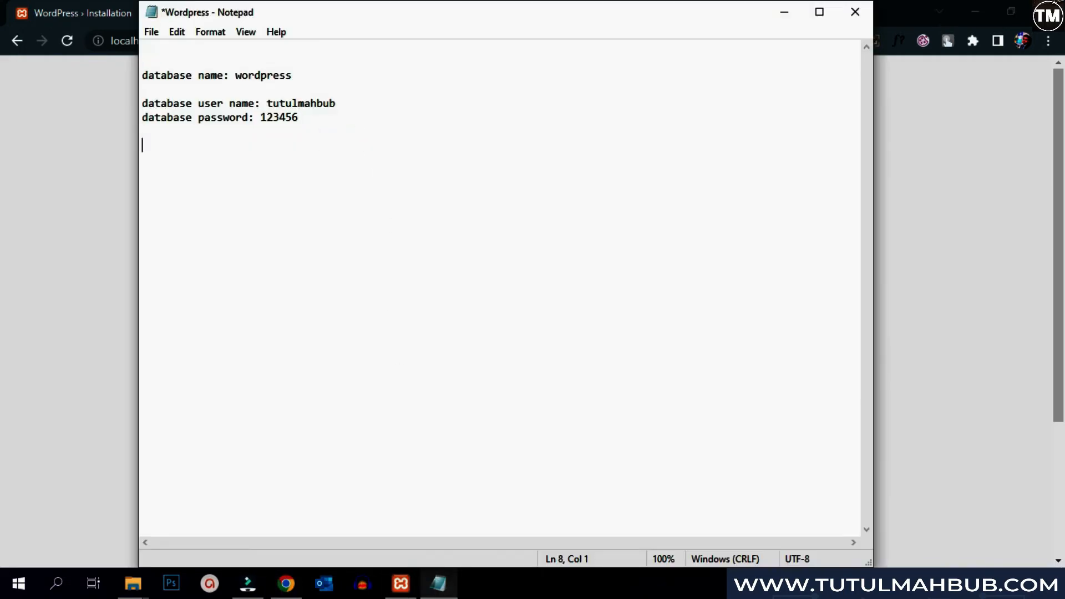
text(Wordpress Username: tutulmahbub)
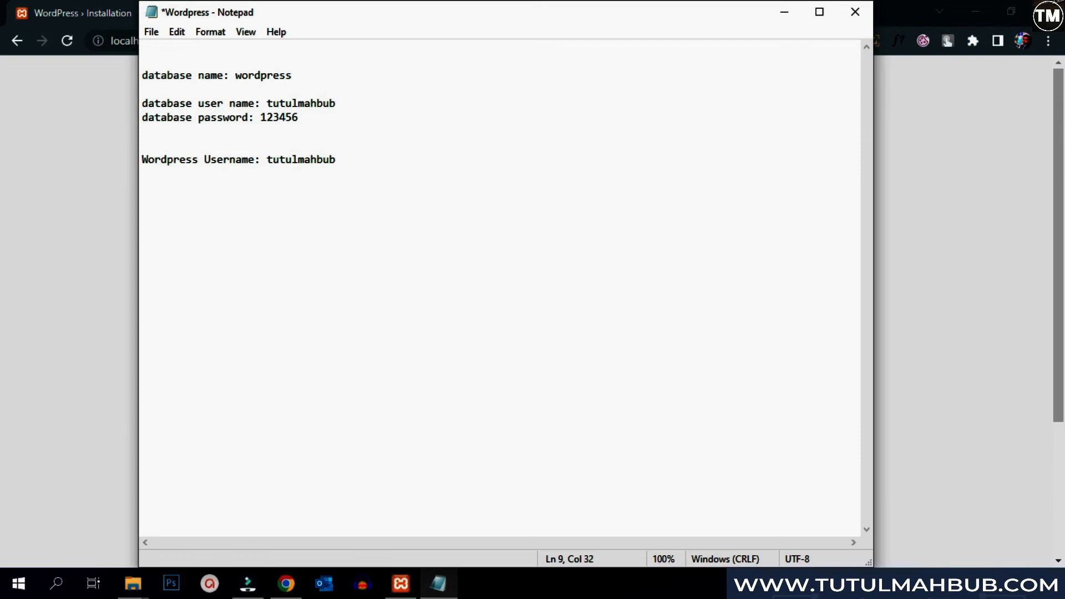
key(Return)
text(Password:)
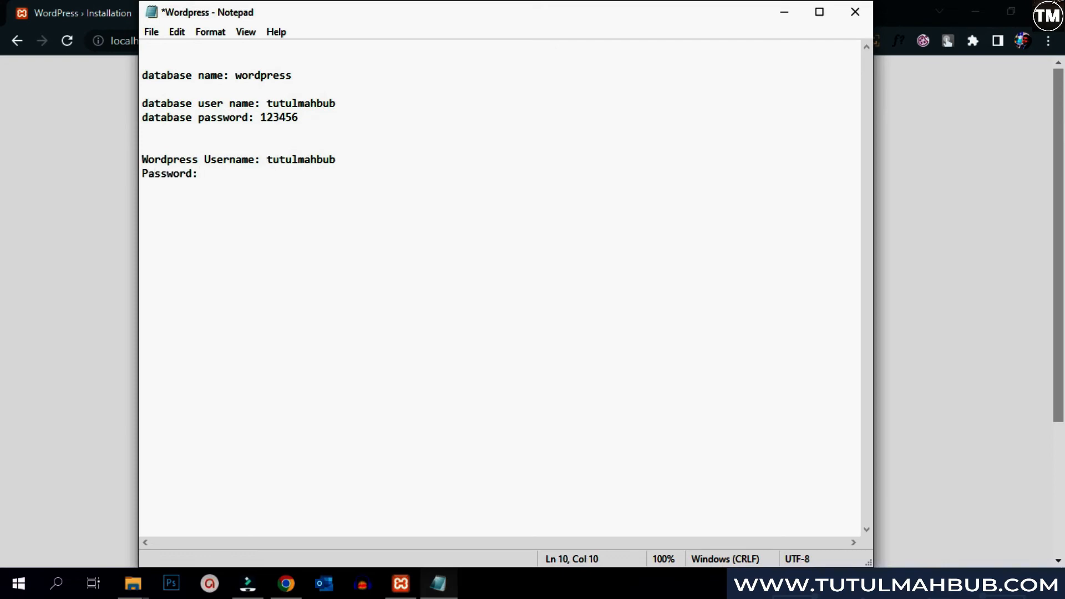
key(alt+Tab)
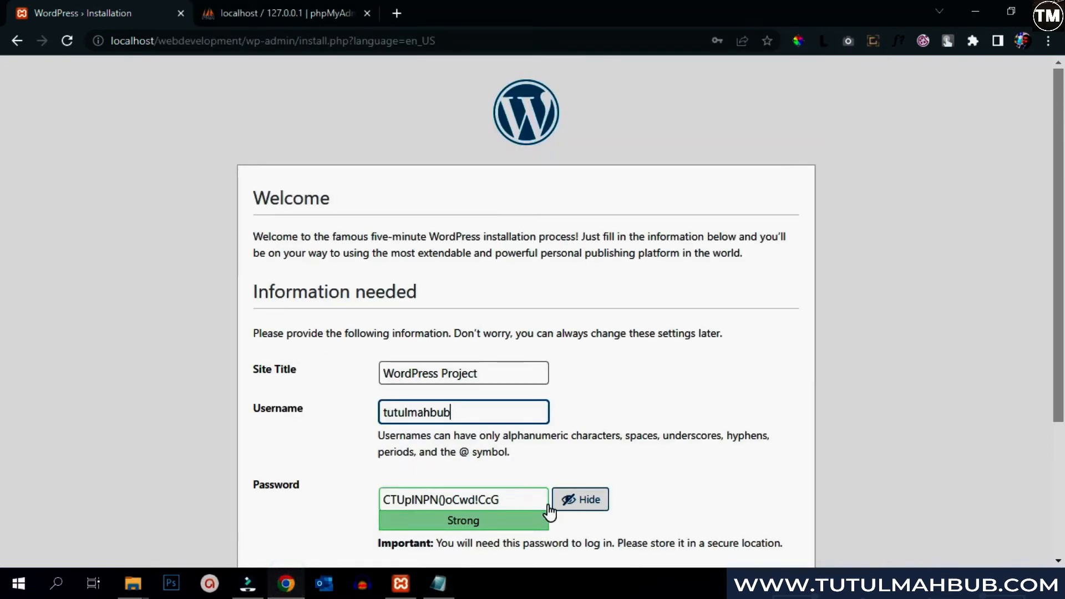
- Set the admin password, record it in the notes, and confirm using the weak password
scroll(422, 495, down, 3)
drag(505, 348, 190, 353)
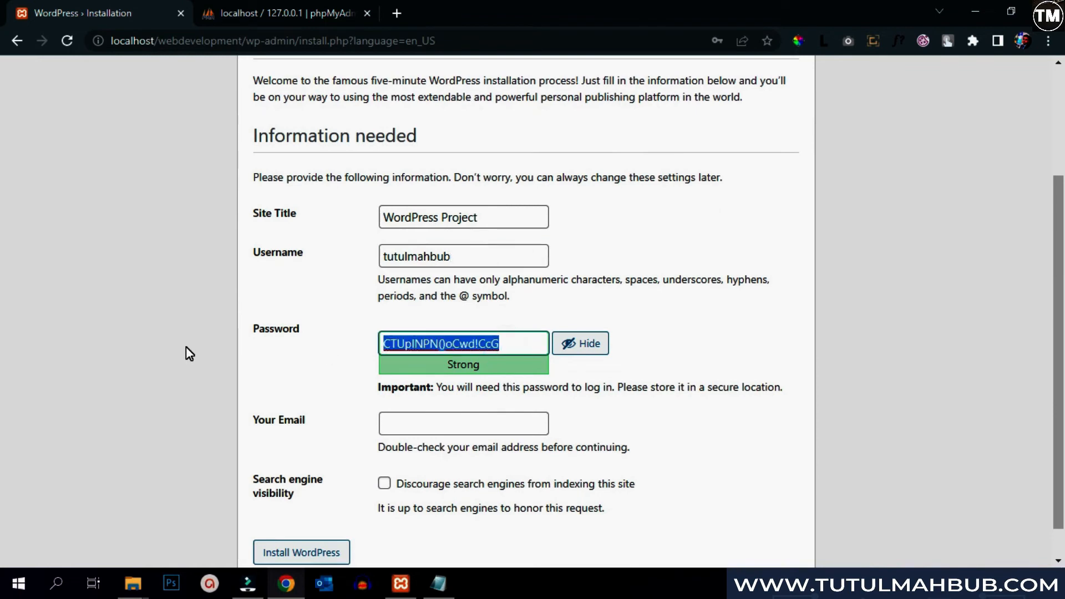
text(123456)
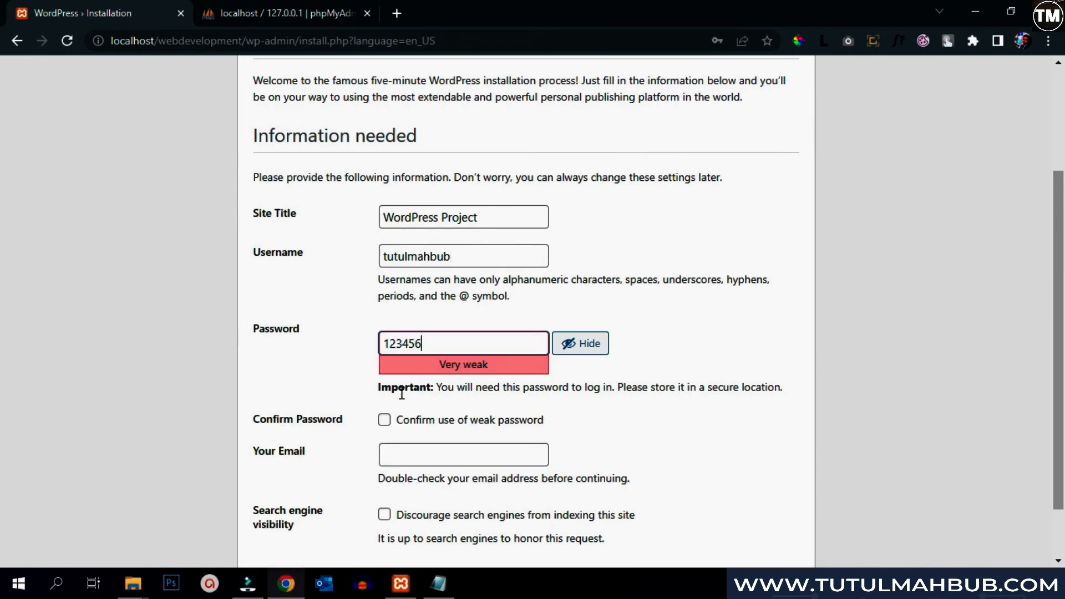
click(438, 584)
text(123456)
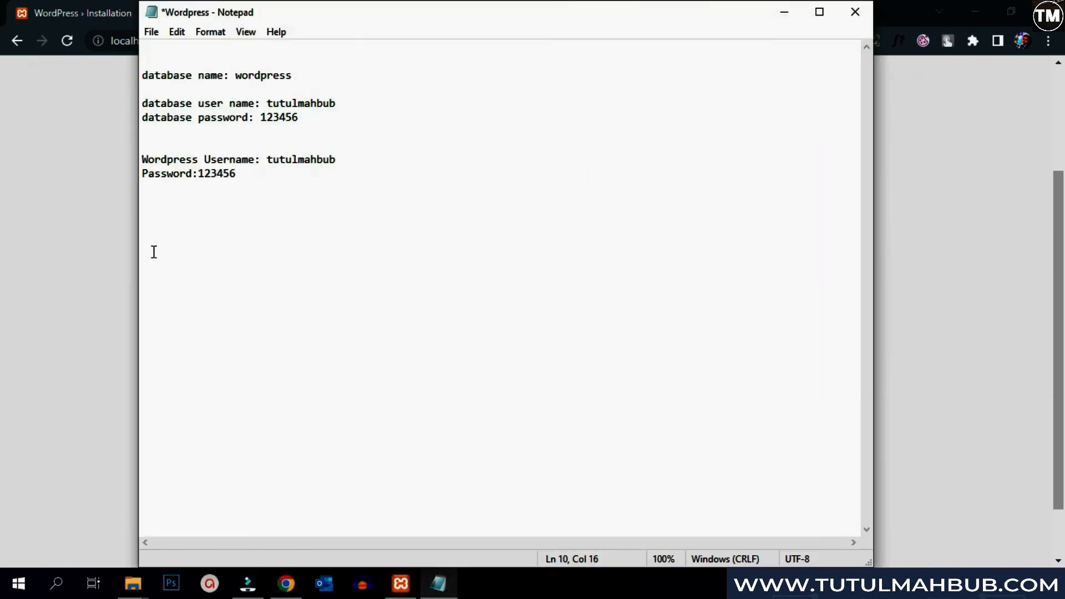
click(293, 587)
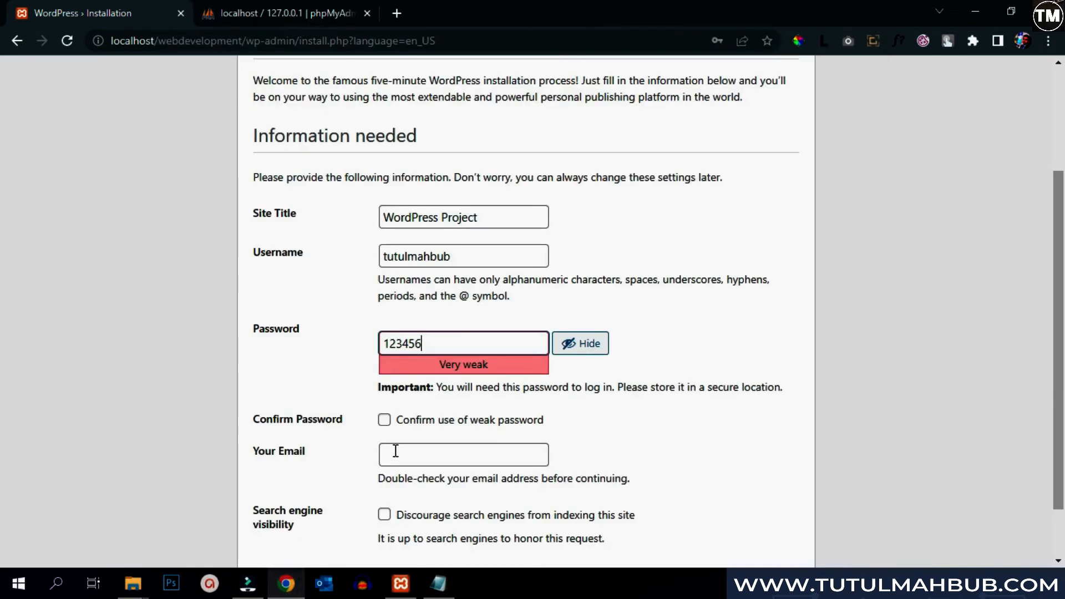
click(385, 421)
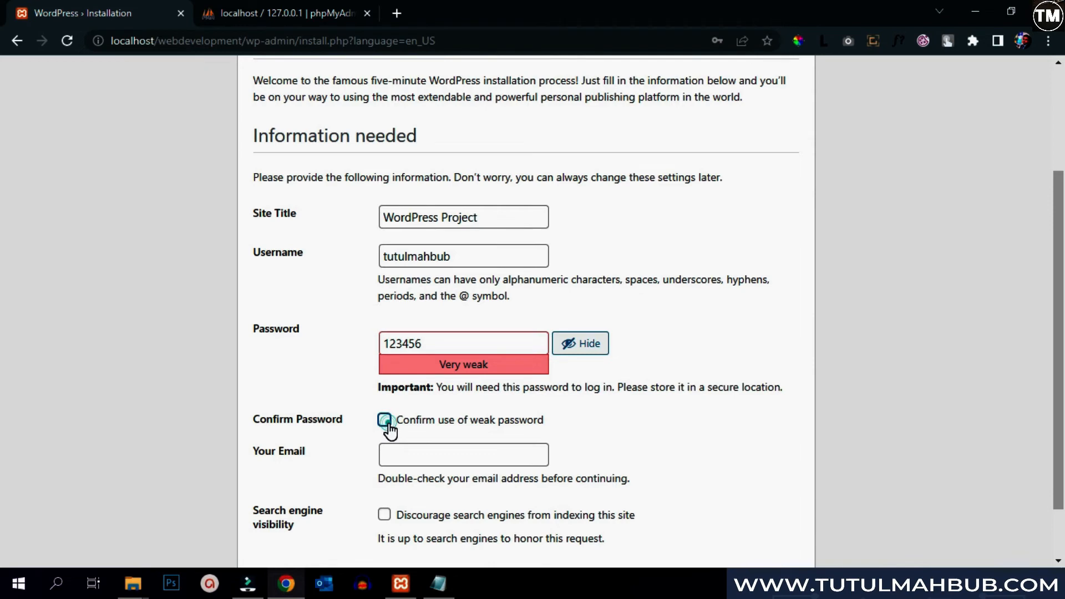
- Fill in the suggested admin email, discourage search engine indexing, and install WordPress
click(392, 458)
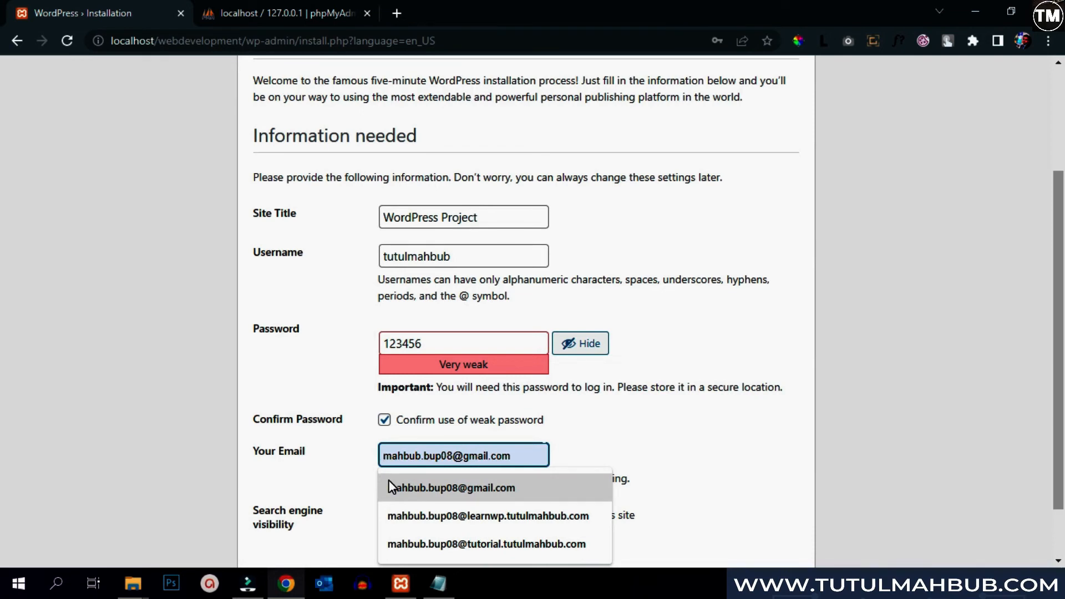
click(389, 484)
scroll(340, 424, down, 2)
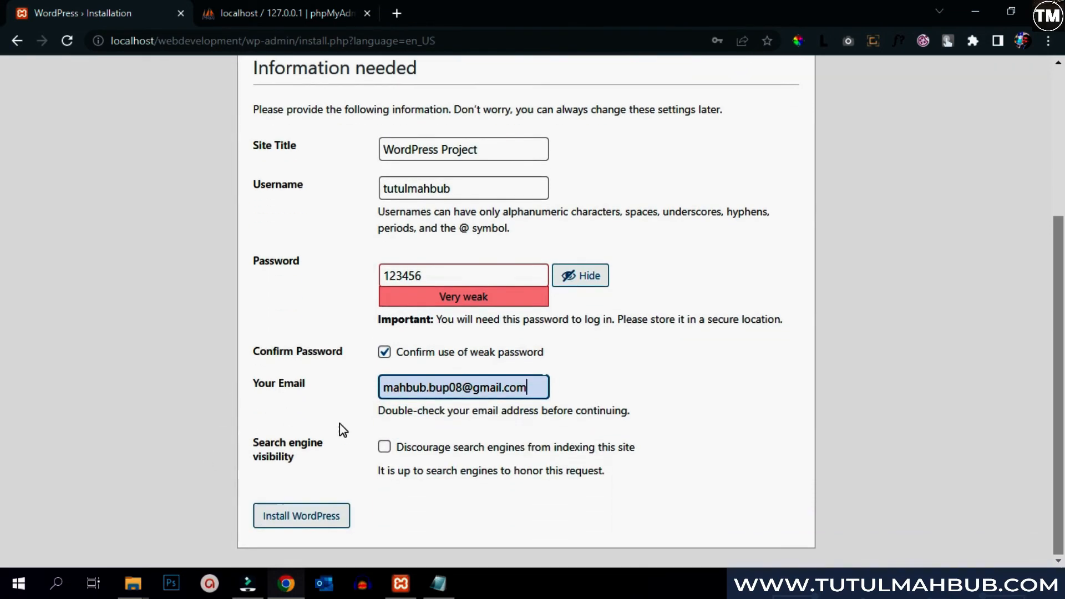
click(385, 449)
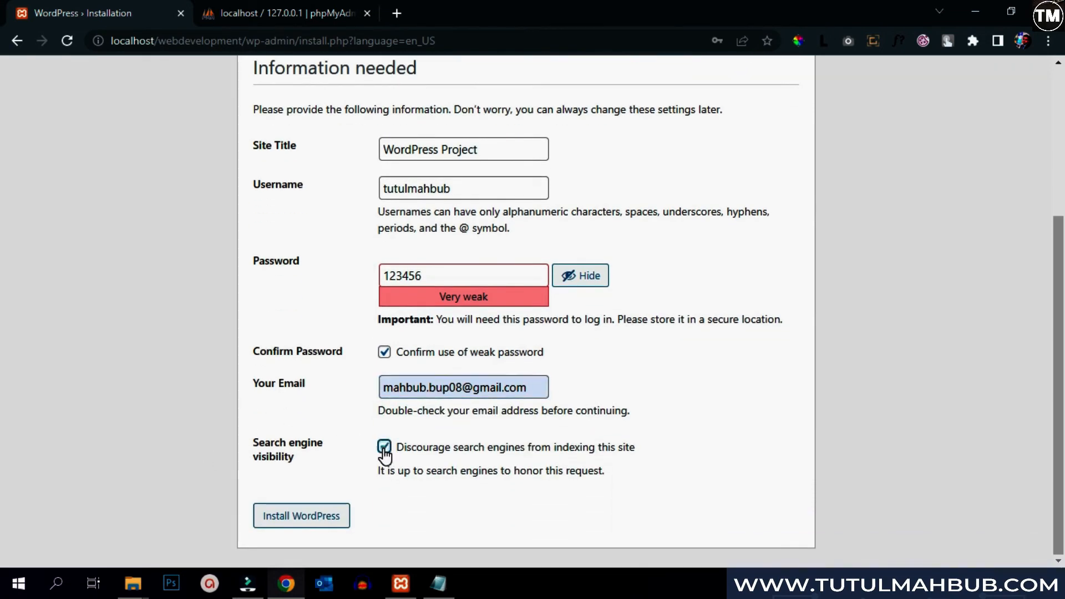
click(333, 522)
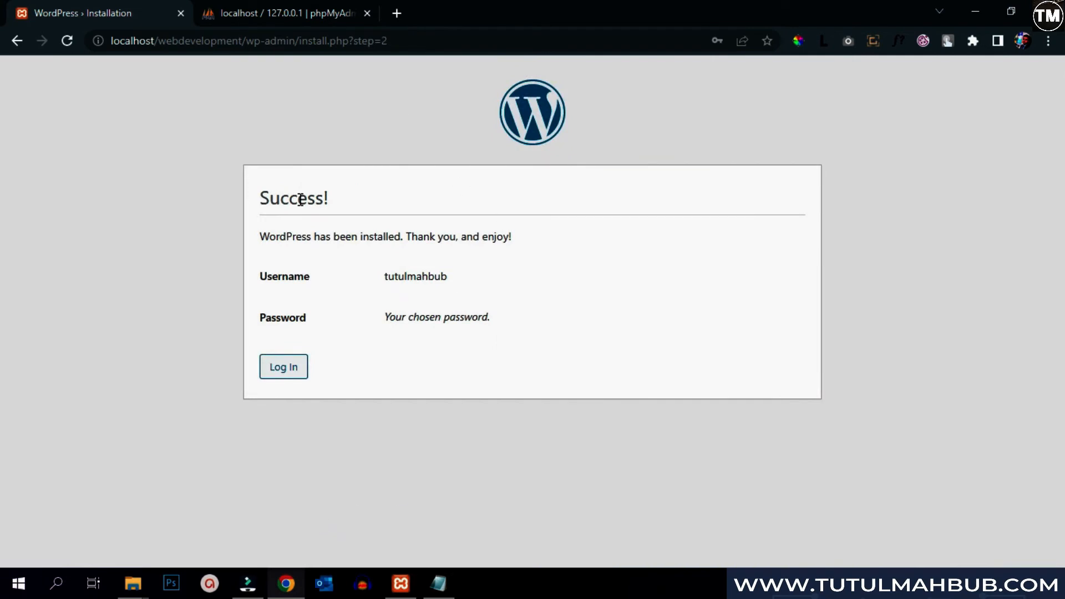
- From the Success! page, log in on wp-login.php with the admin username and password
drag(258, 198, 397, 202)
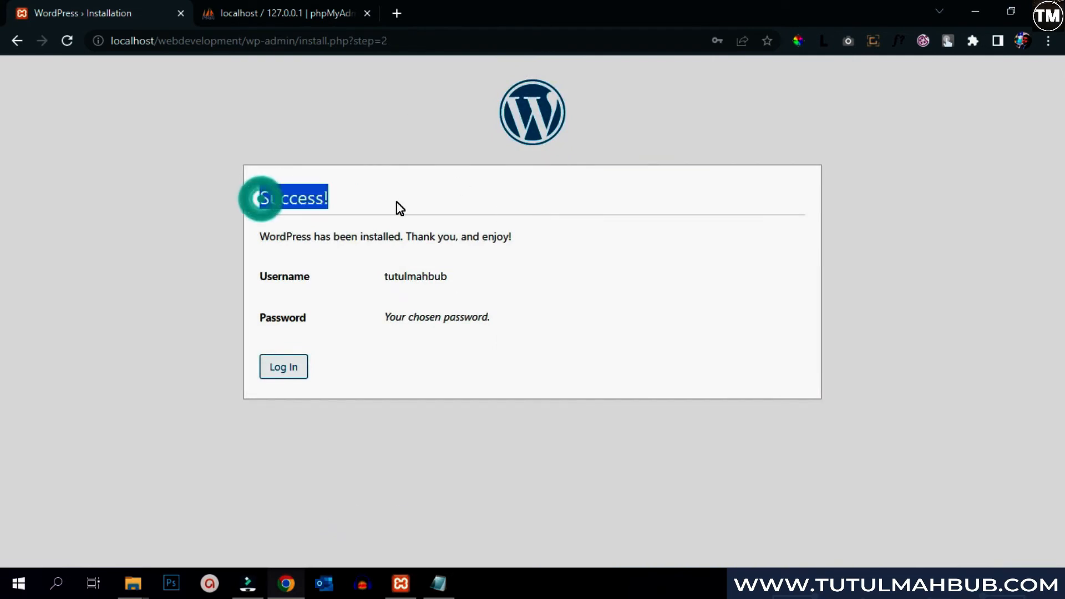
click(297, 373)
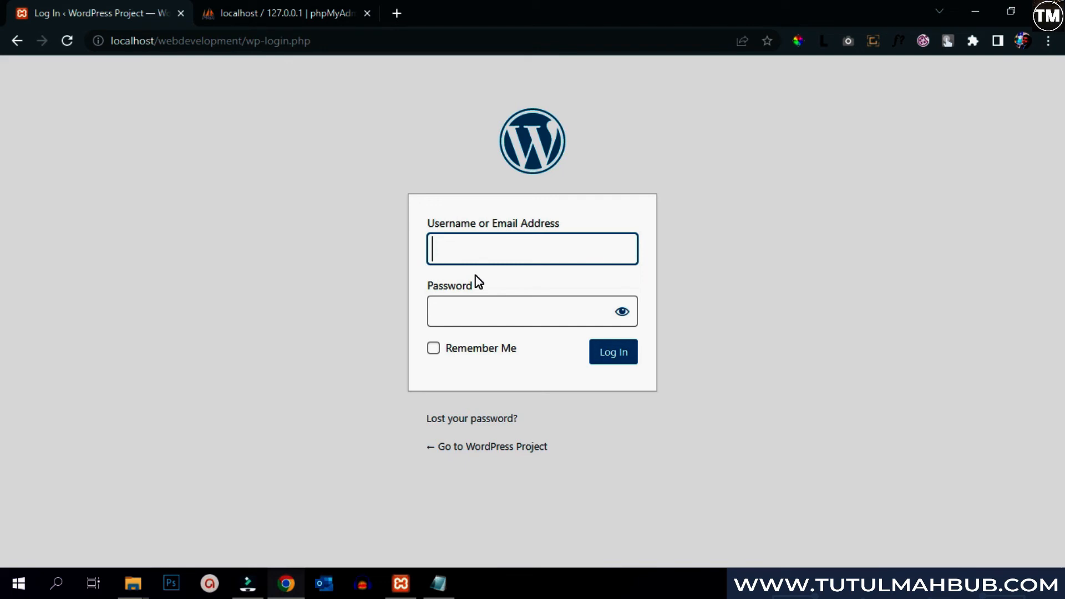
text(tutulmahbub)
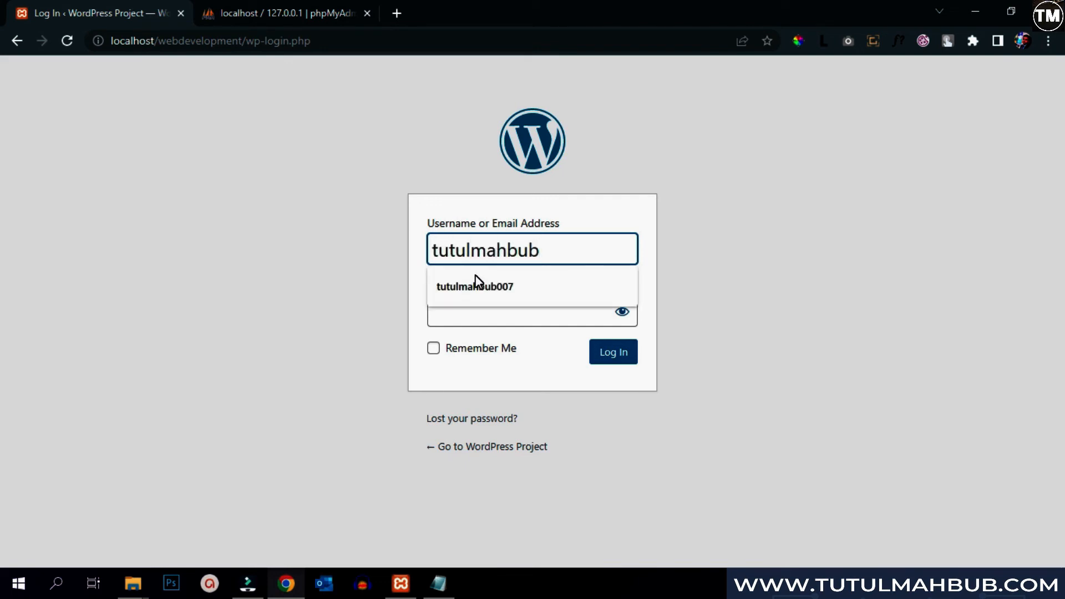
click(473, 314)
text(******)
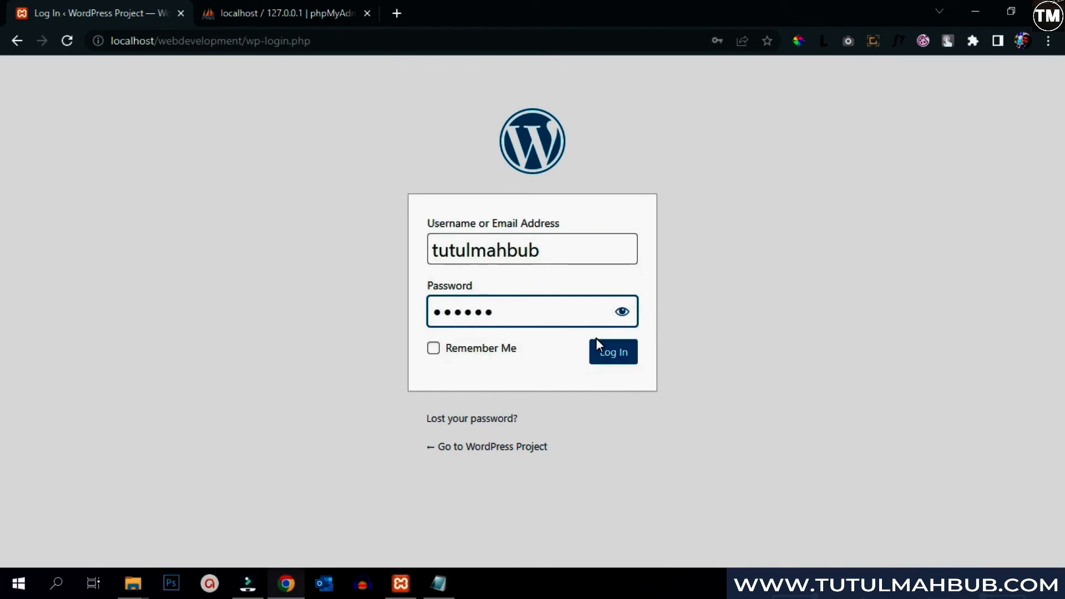
click(609, 356)
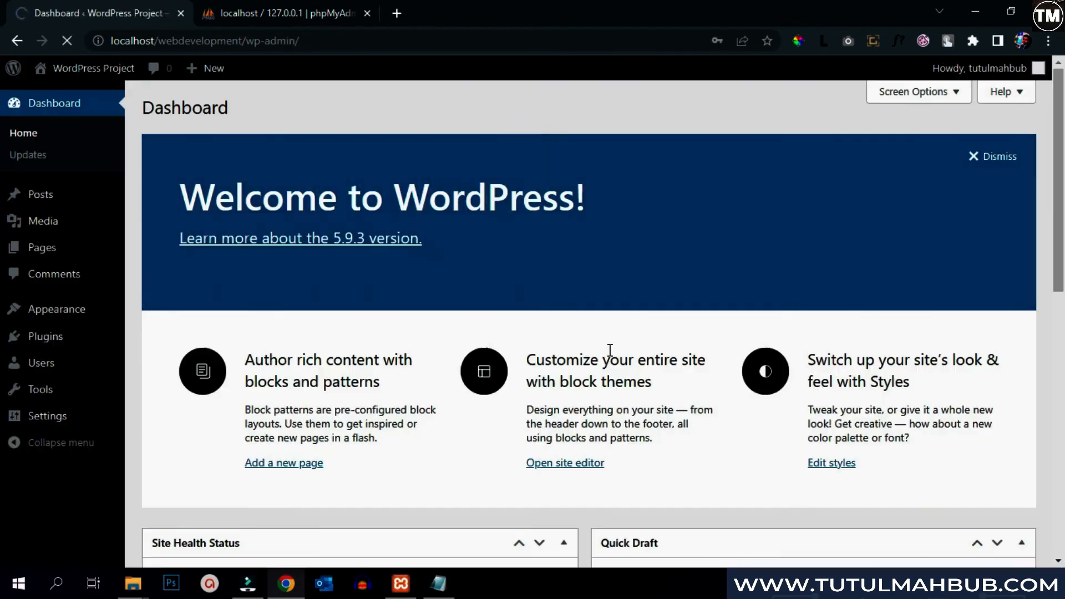
- Dismiss the Welcome to WordPress panel on the Dashboard
scroll(471, 272, down, 8)
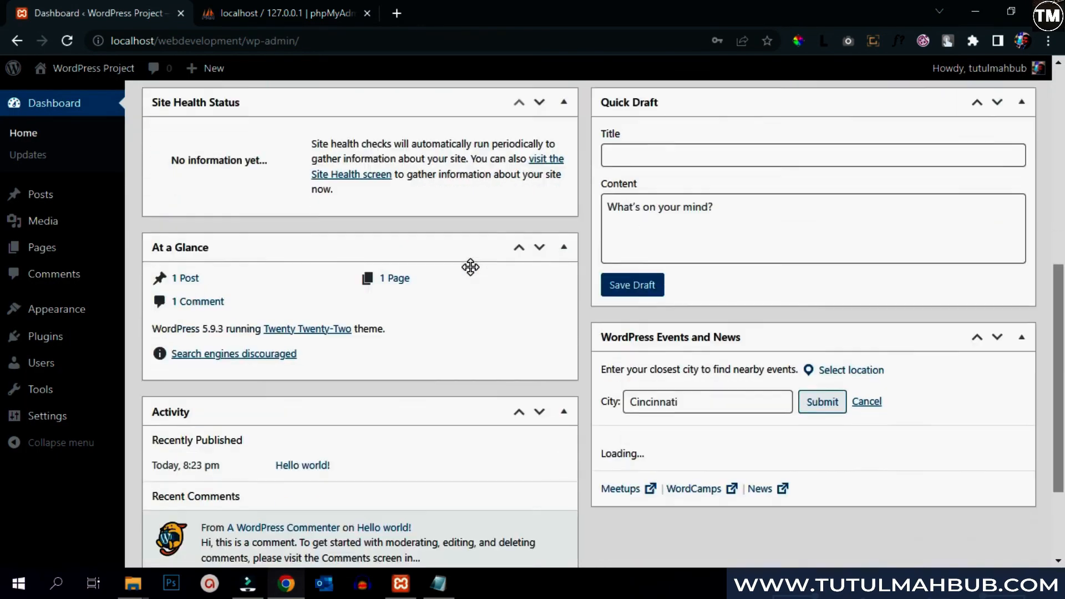
scroll(471, 271, up, 8)
scroll(381, 298, down, 10)
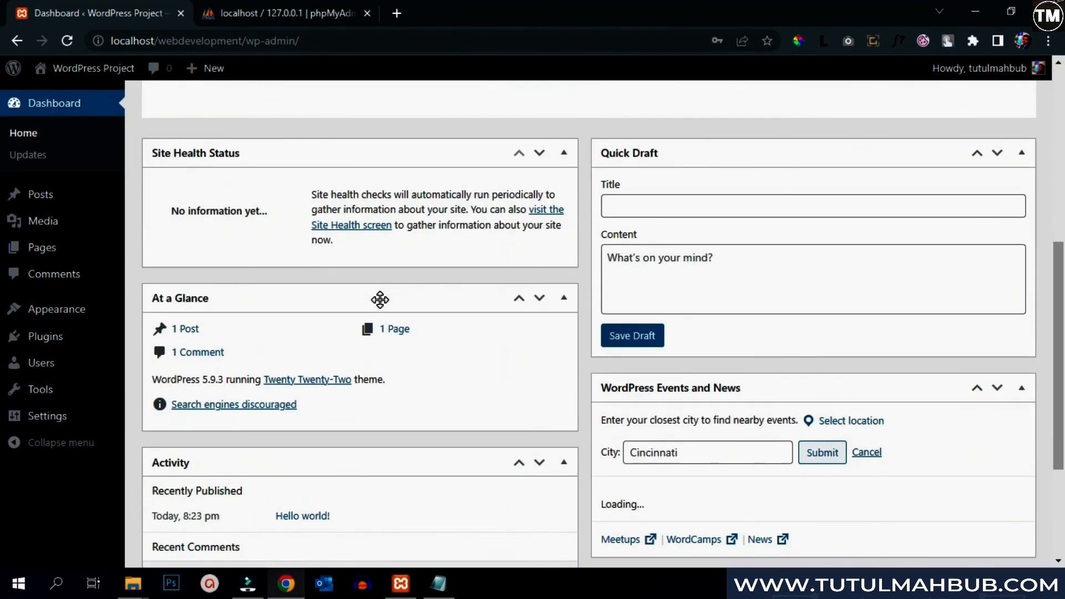
scroll(380, 299, up, 4)
scroll(381, 291, up, 6)
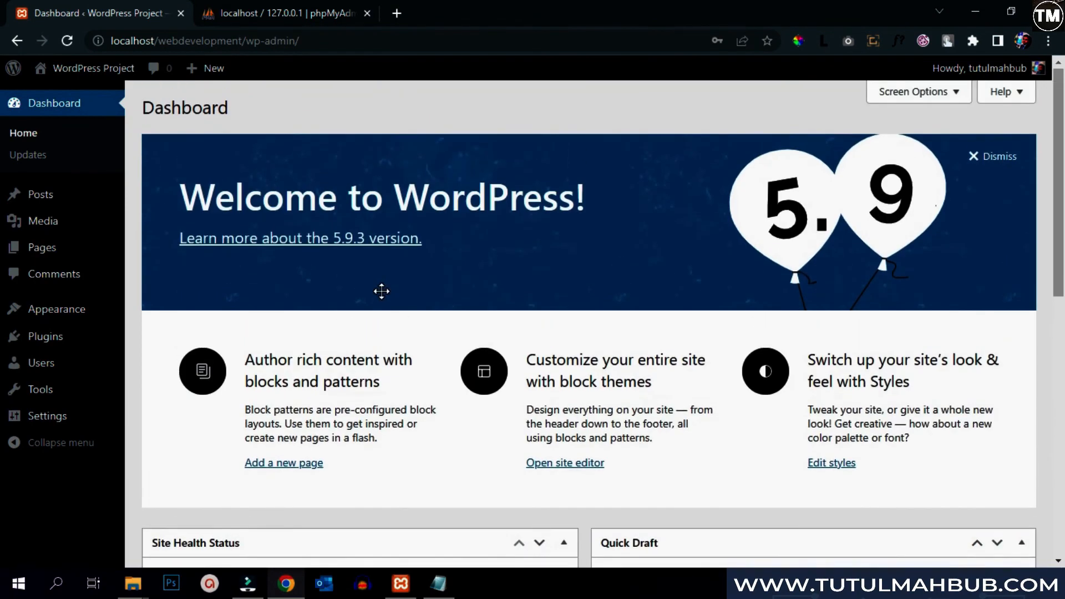
click(975, 156)
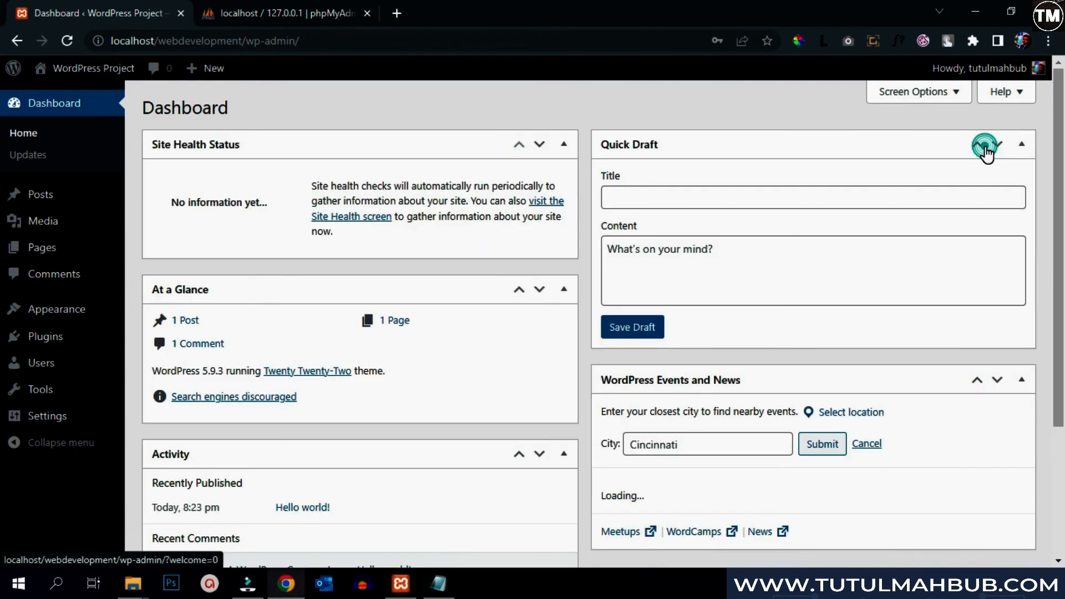
- Open Visit Site in a new tab, view the Hello world! post, then return to the Dashboard
scroll(397, 307, down, 3)
scroll(397, 308, up, 3)
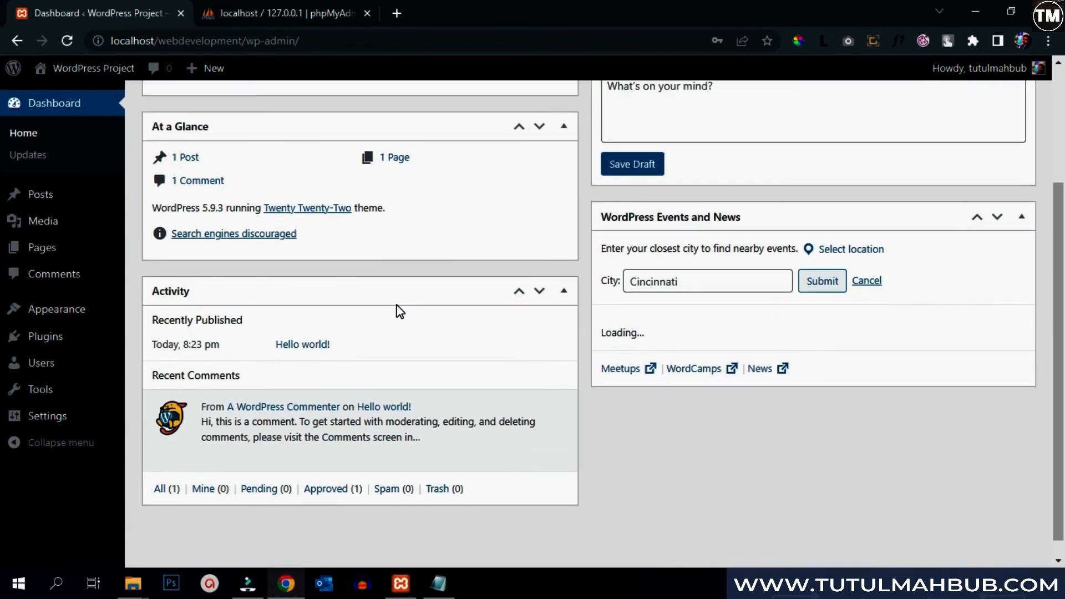
mouse_move(90, 73)
right_click(75, 92)
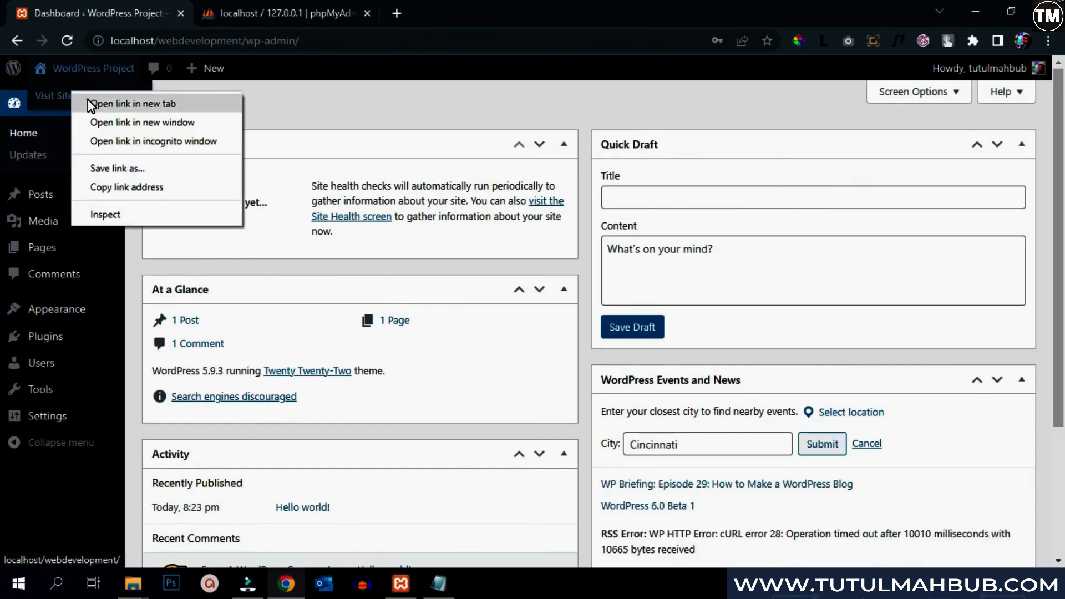
click(88, 102)
click(315, 2)
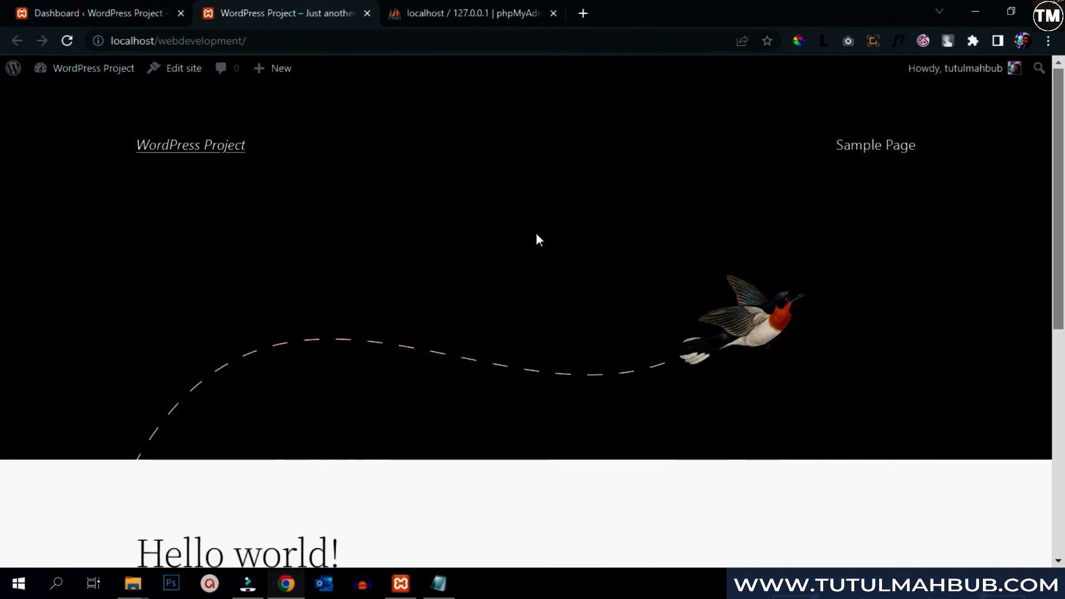
scroll(536, 240, down, 8)
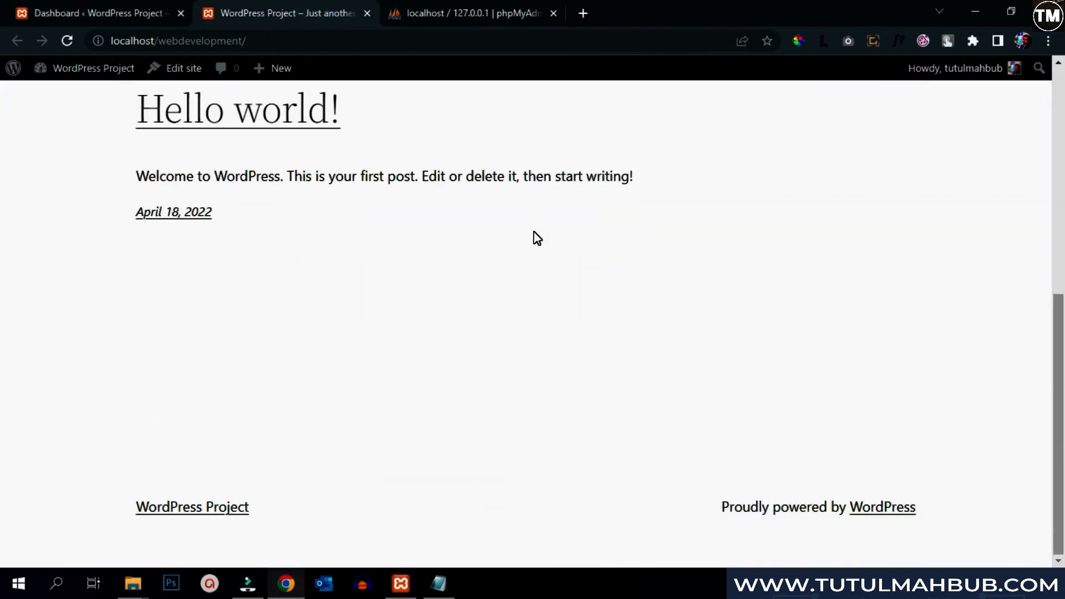
scroll(534, 231, up, 8)
click(100, 13)
mouse_move(990, 83)
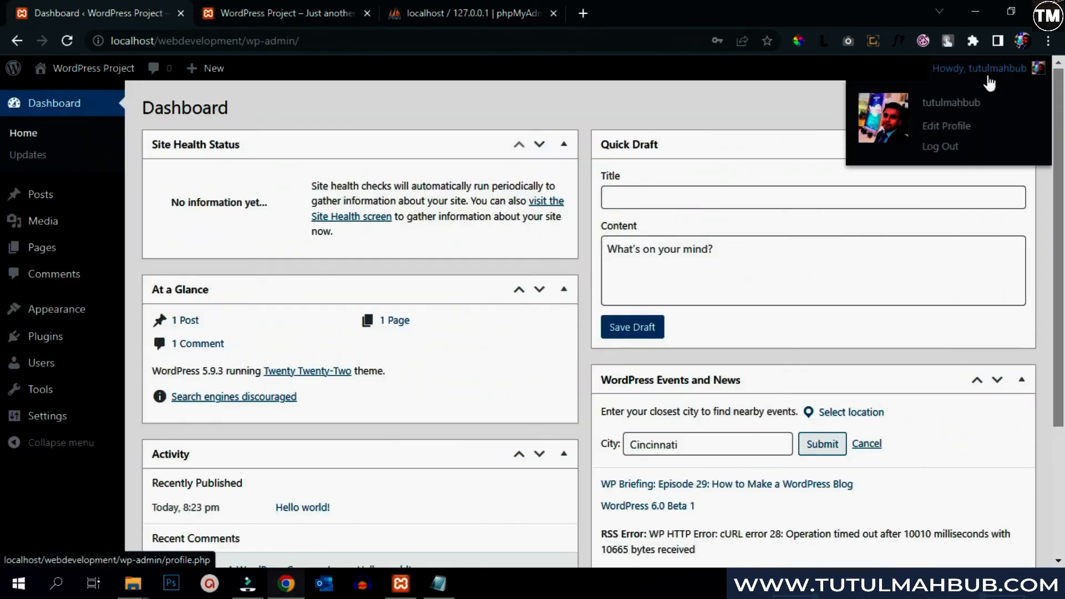
- Log out and load the site at localhost/webdevelopment
click(942, 149)
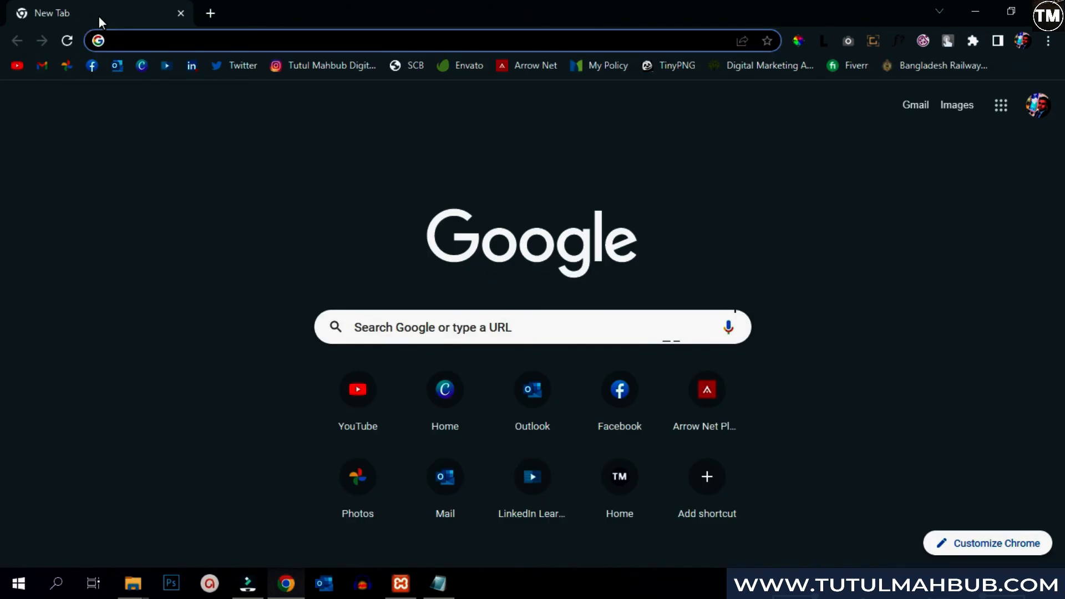
text(lo)
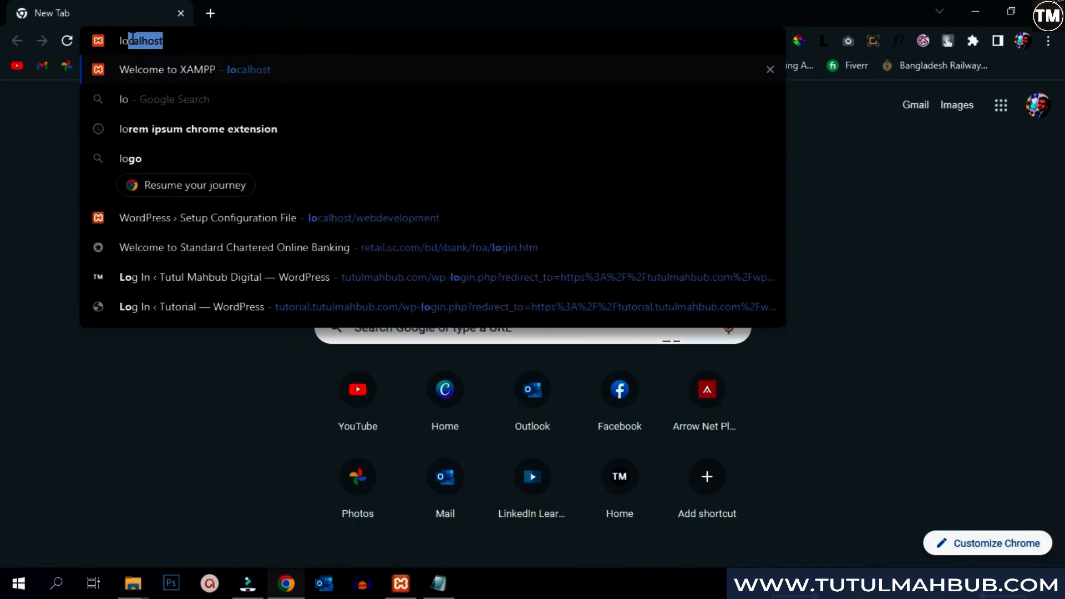
text(calhost/webdevelopment)
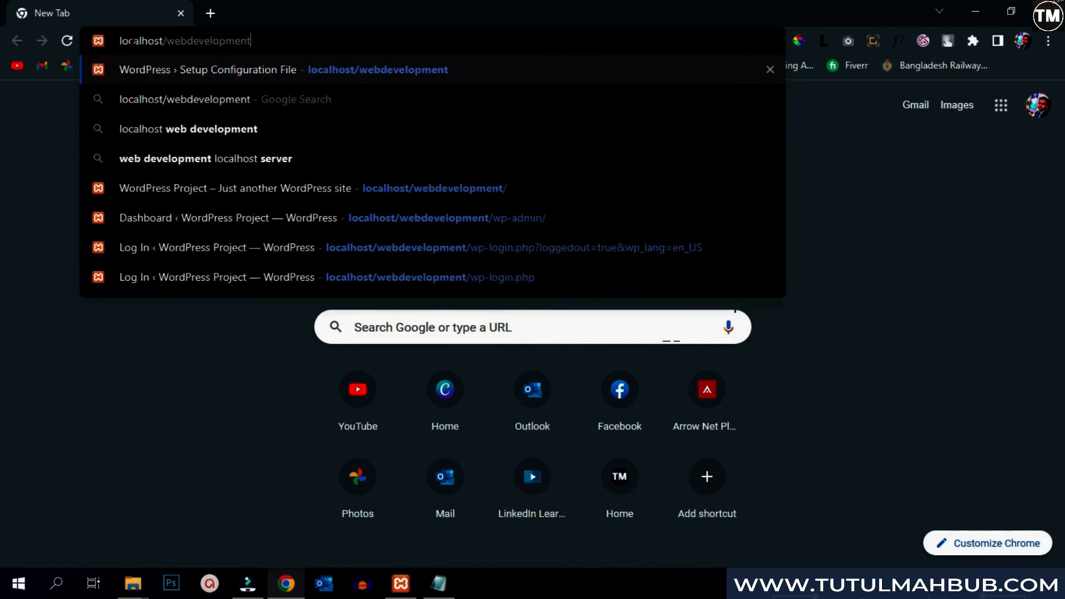
key(Return)
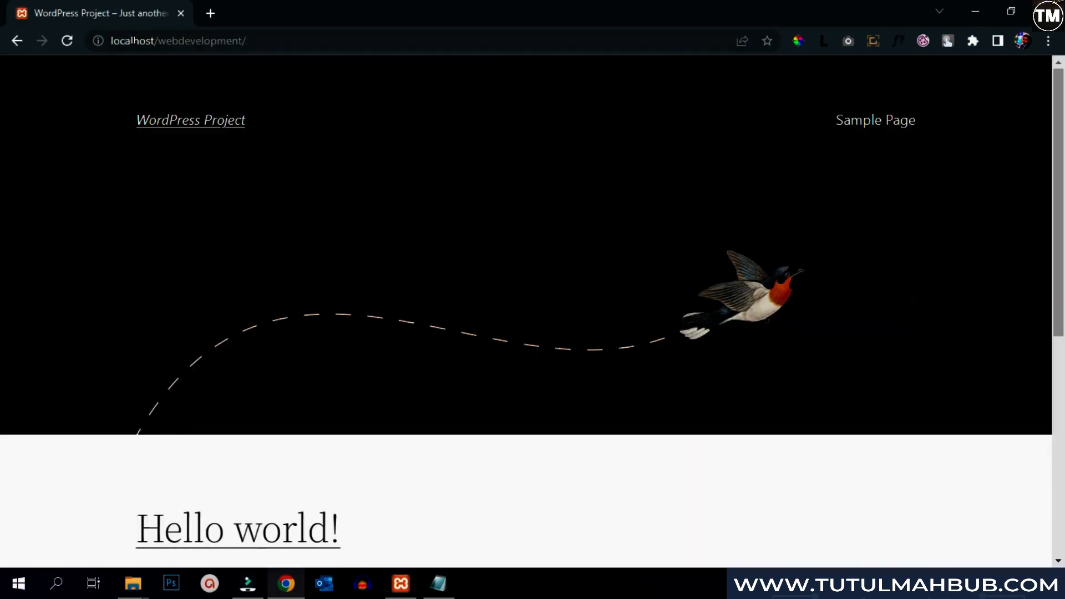
- Go to localhost/webdevelopment/wp-admin and sign in with the admin username and password
key(ctrl+l)
key(End)
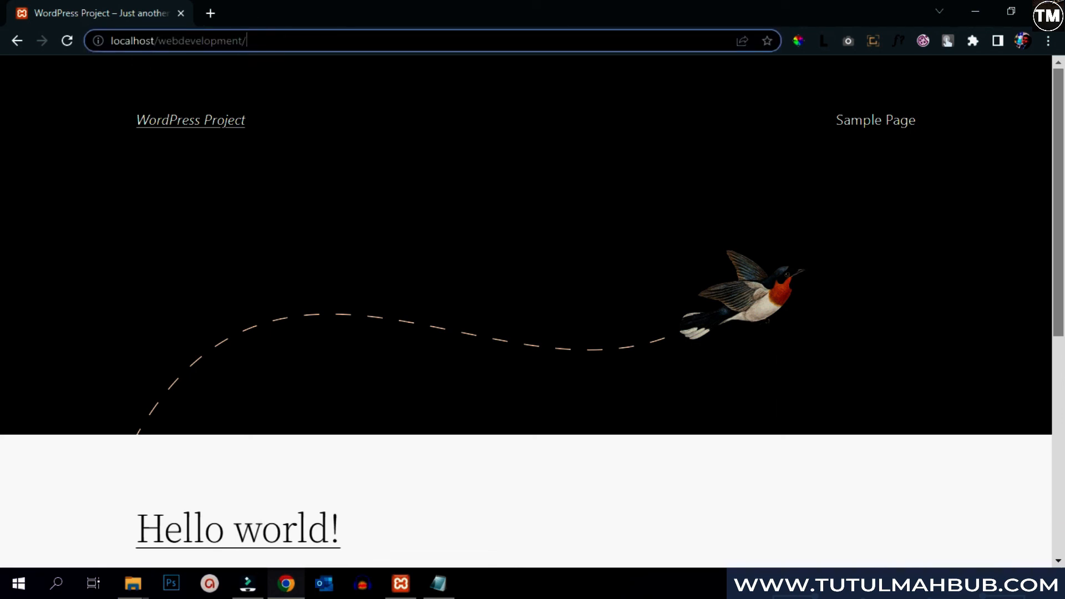
text(wp-)
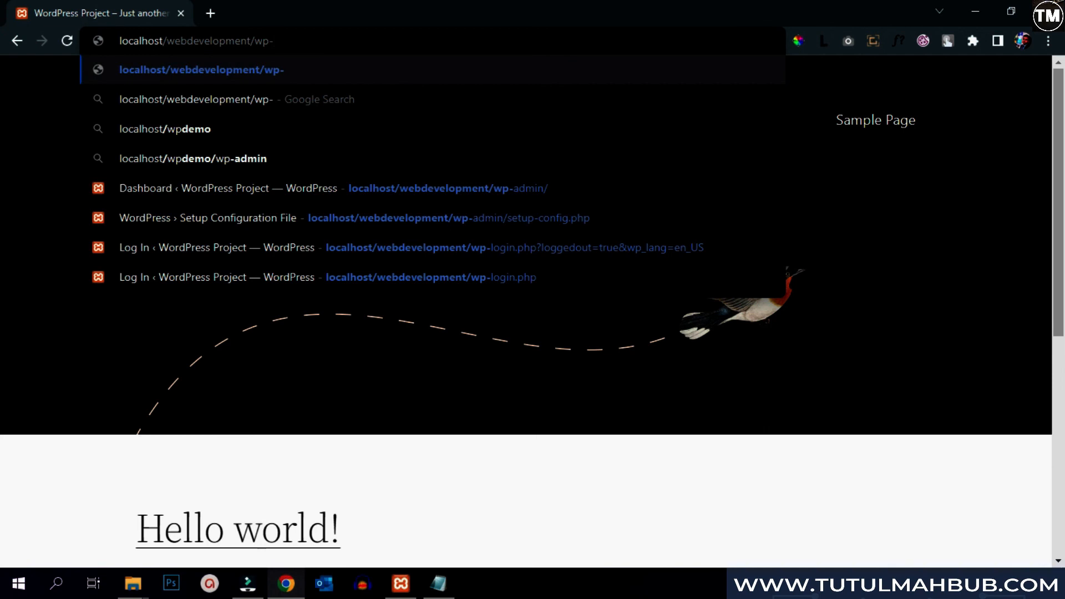
text(admin)
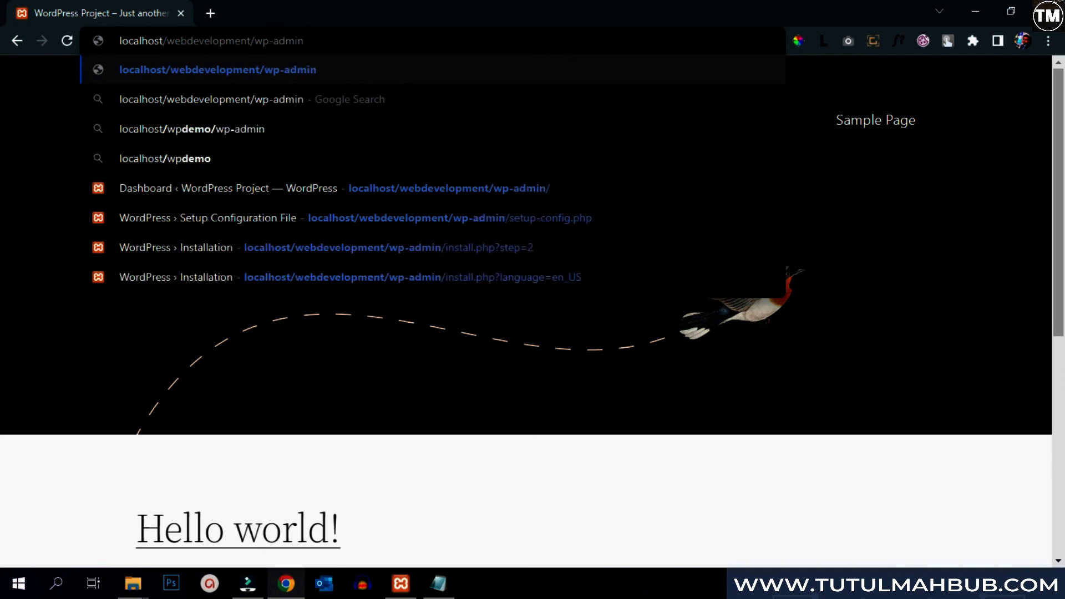
key(Return)
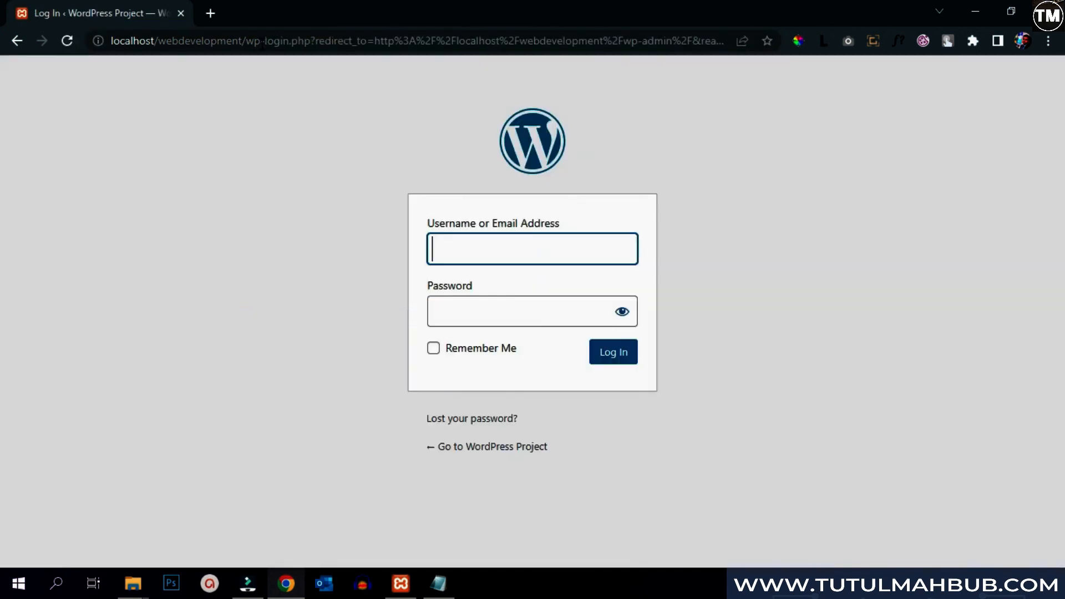
click(473, 252)
text(tut)
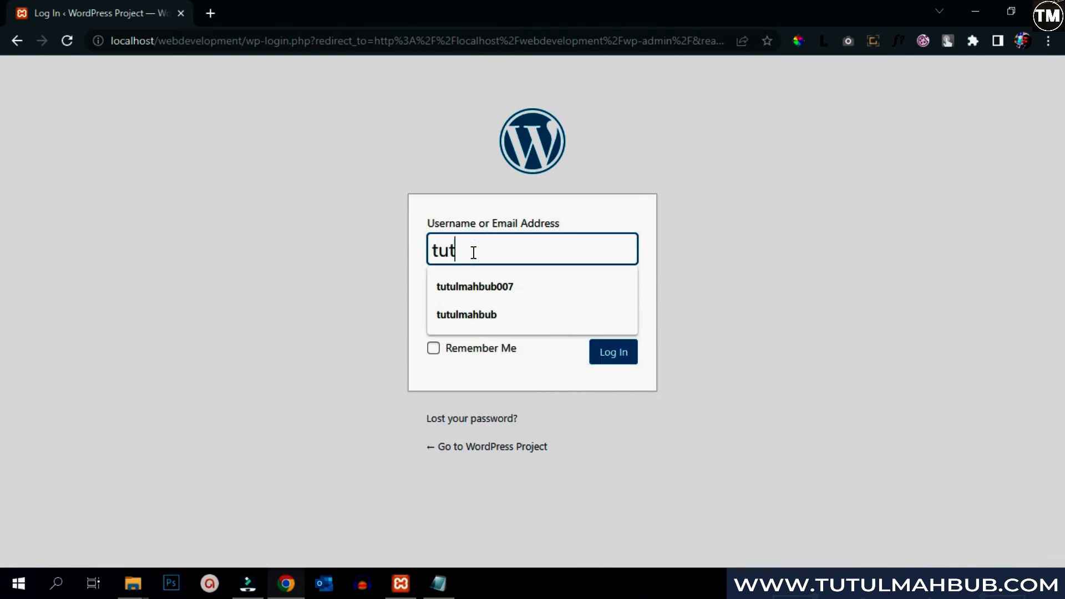
text(ulmahbub)
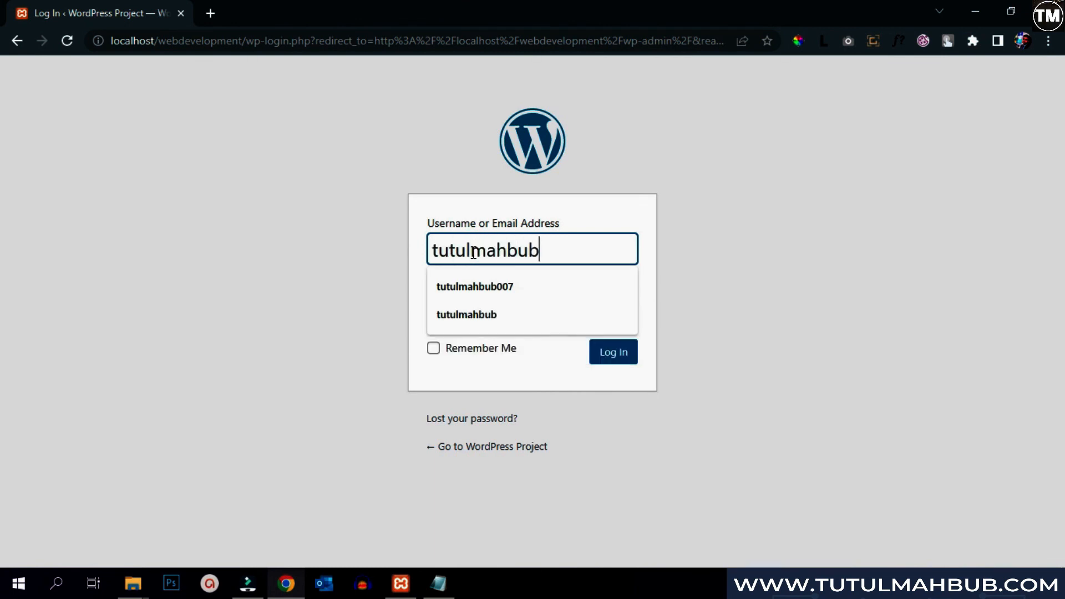
key(Tab)
text(****)
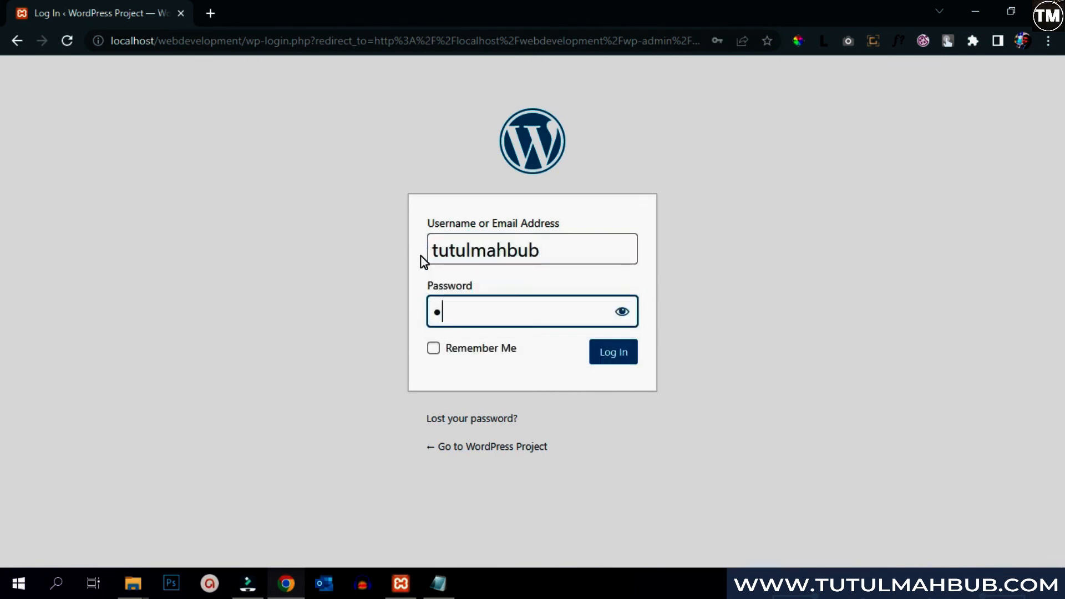
text(**)
key(Return)
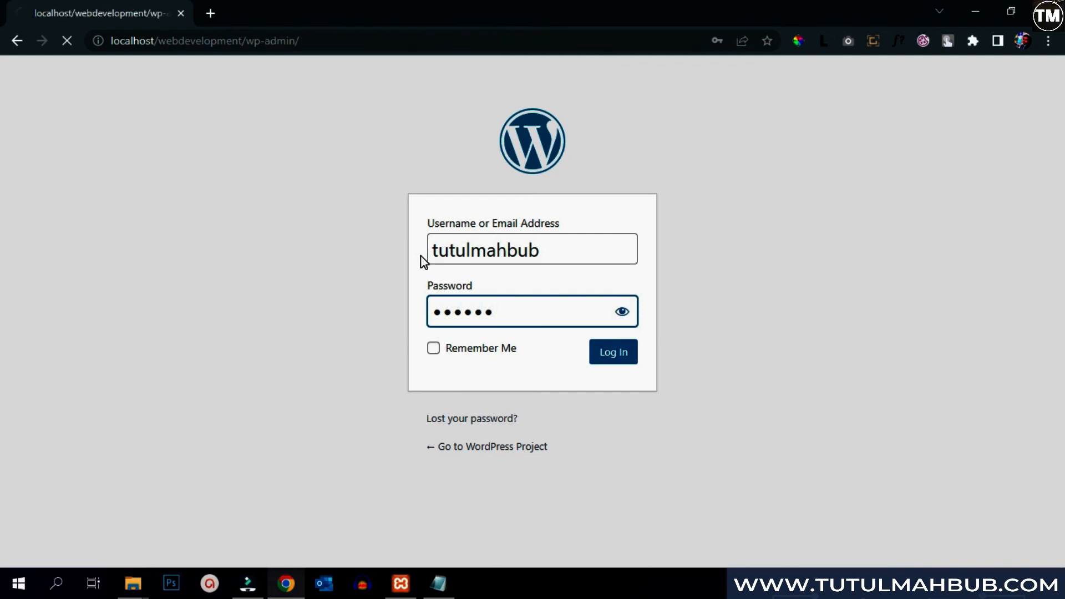